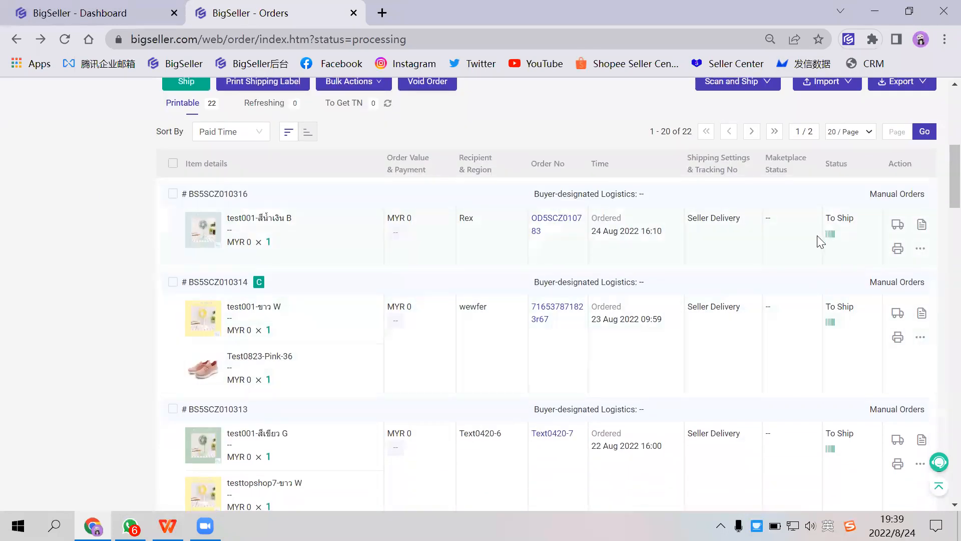
- Show the bulk printing and marking actions available for the in-process orders
scroll(831, 232, "up", 3)
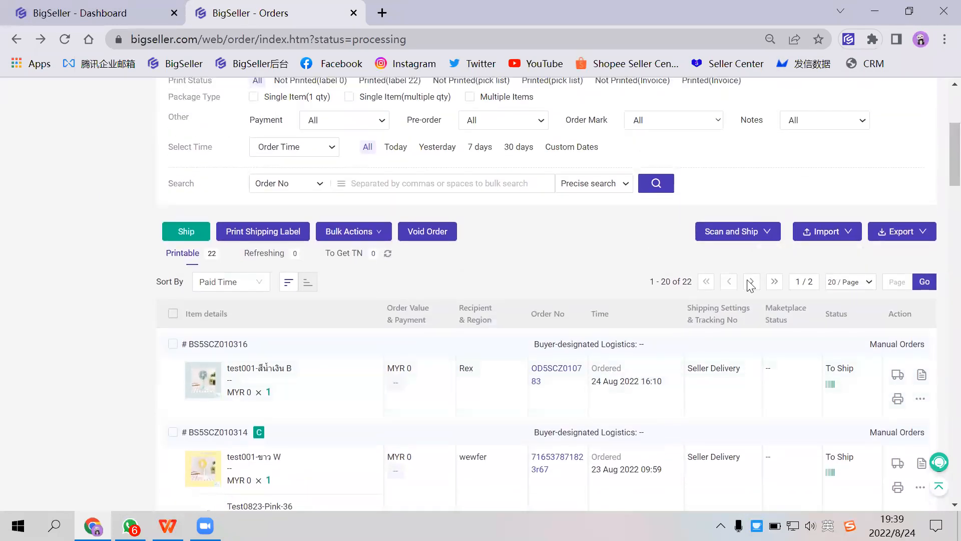
left_click(339, 231)
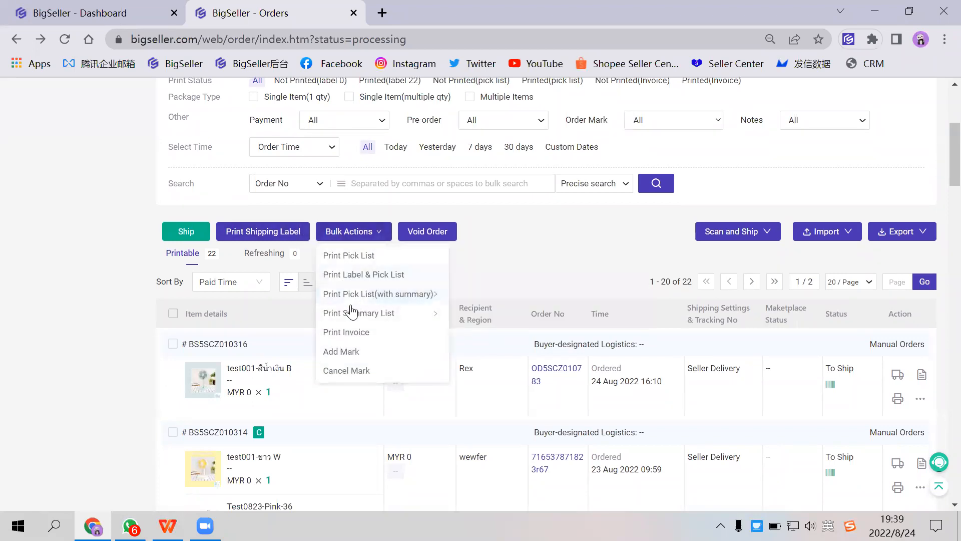
mouse_move(376, 299)
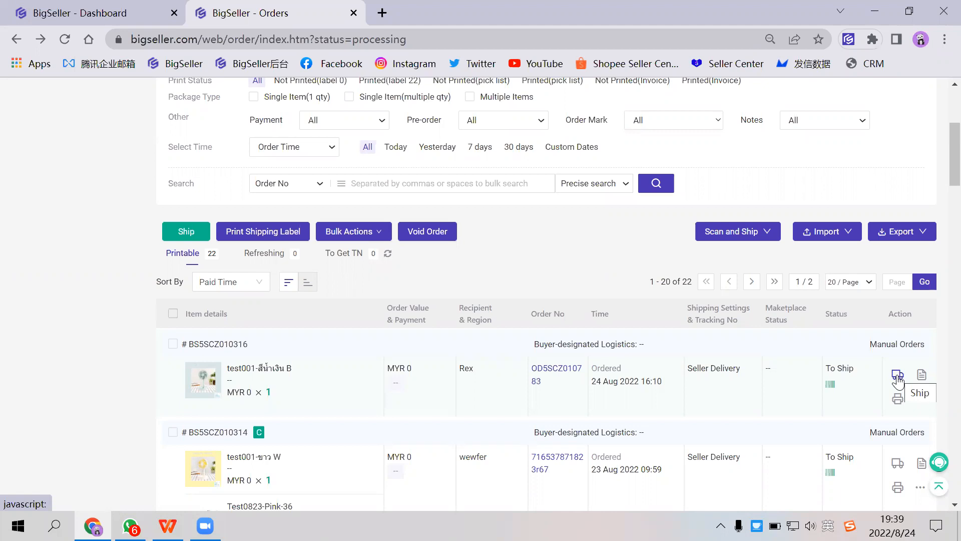
- Select the first order in the in-process list and ship it
left_click(174, 344)
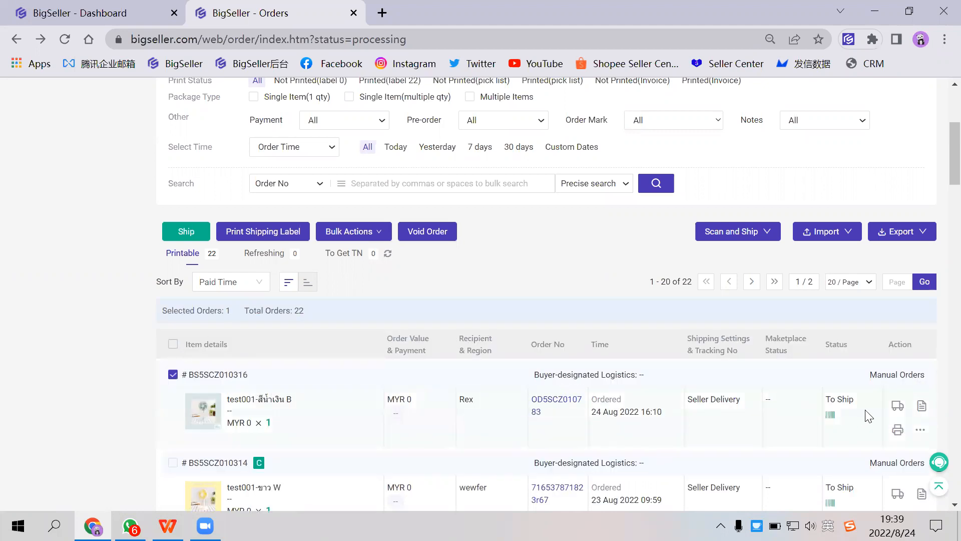
left_click(897, 405)
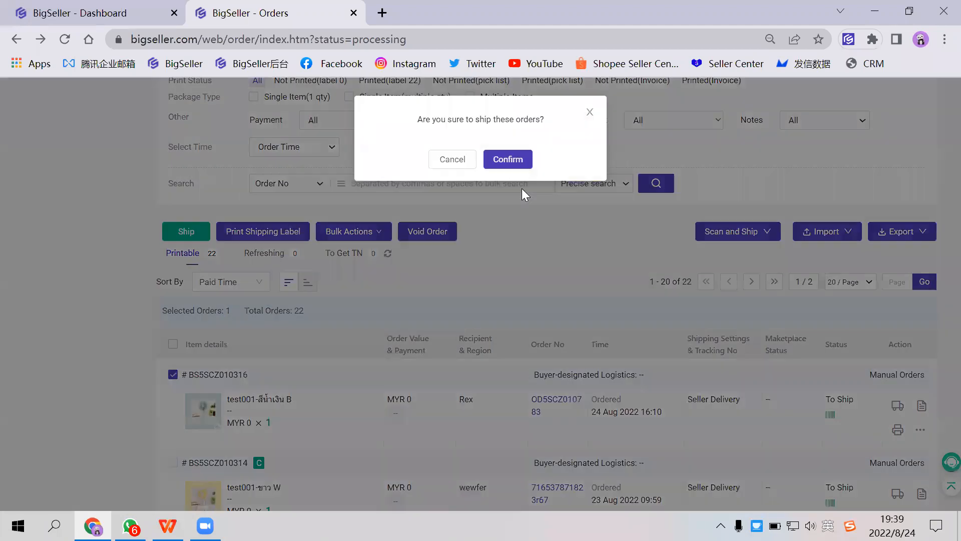
left_click(520, 169)
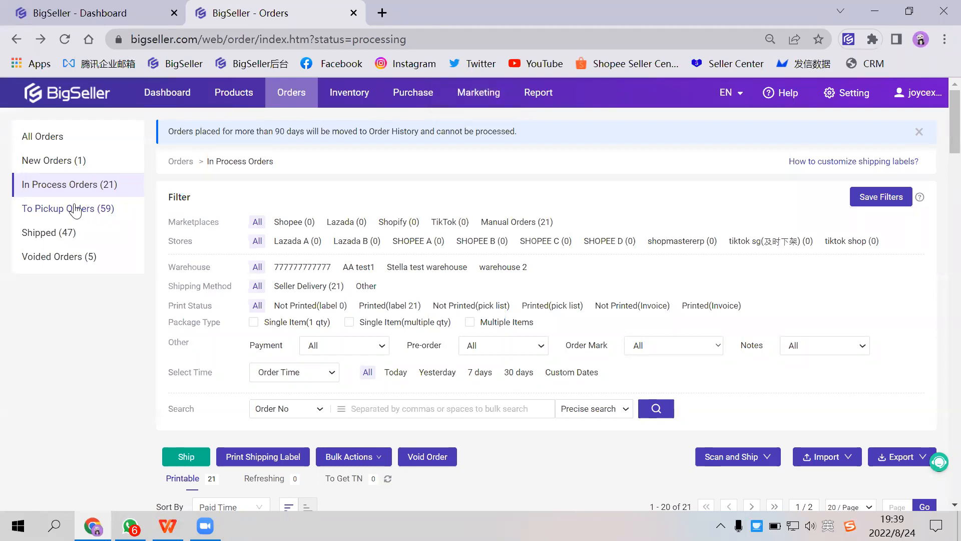
- Open the shipping method and shipping label settings and look over the marketplaces listed there
scroll(346, 295, "down", 5)
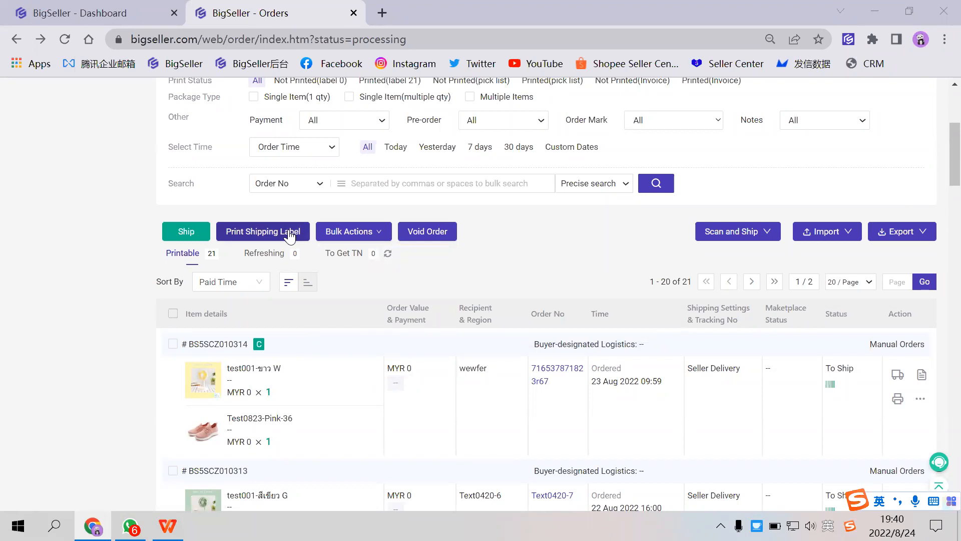
scroll(290, 235, "up", 4)
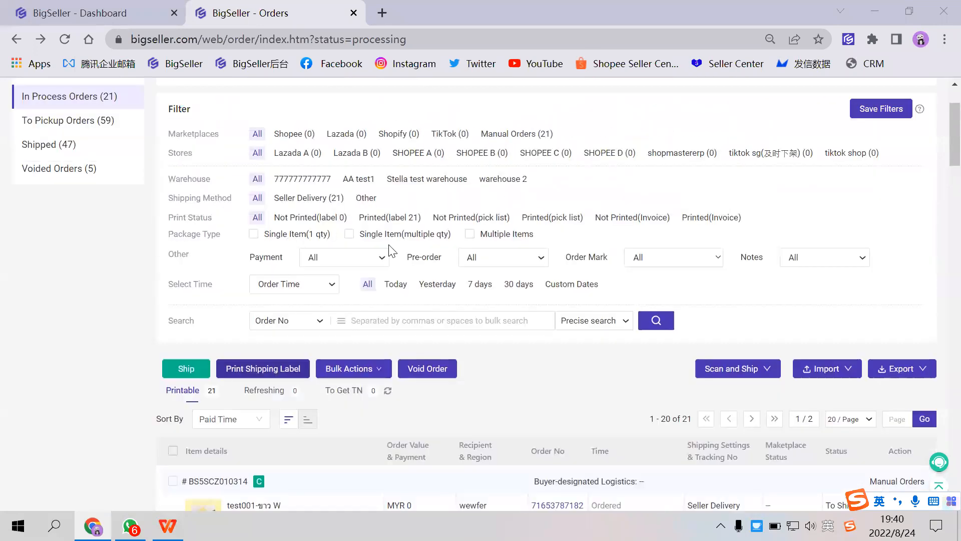
scroll(743, 243, "up", 1)
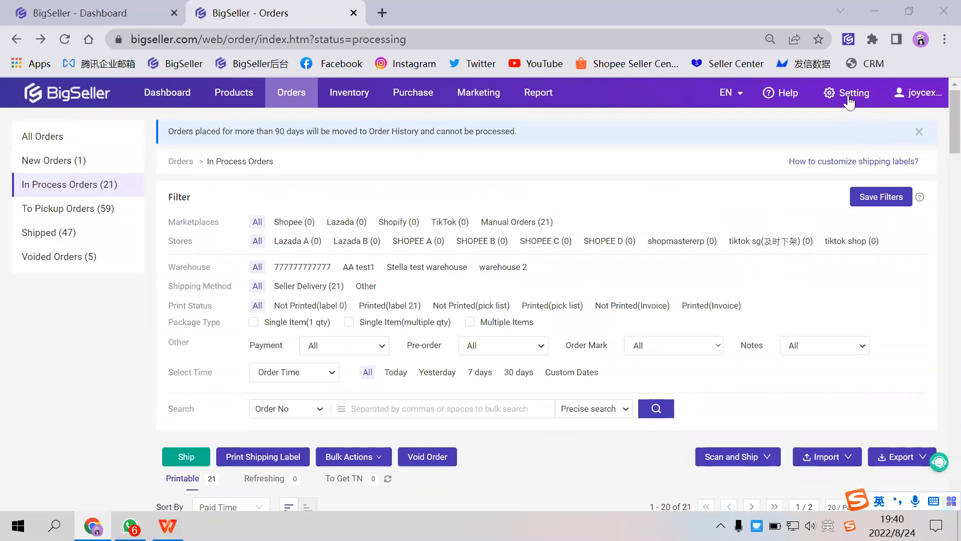
left_click(848, 96)
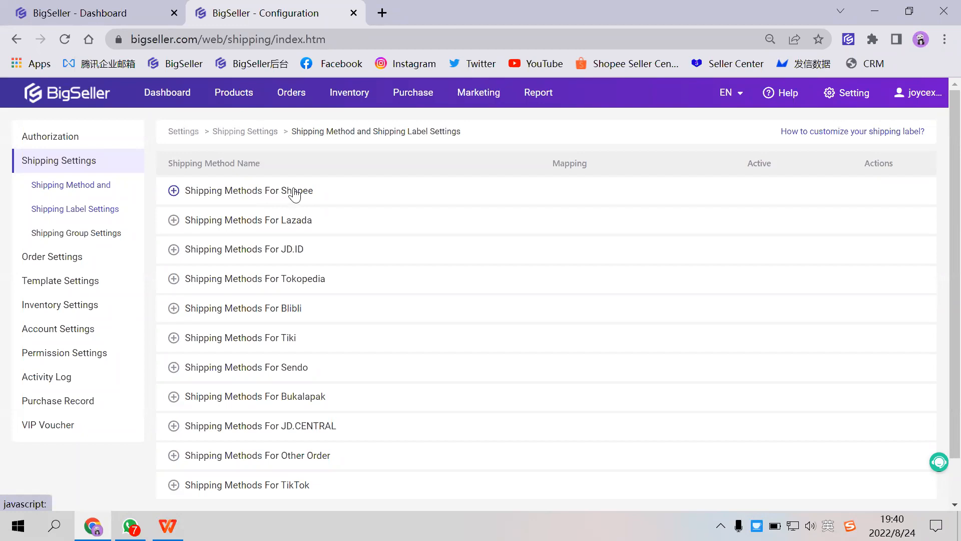
scroll(330, 301, "down", 1)
scroll(328, 305, "down", 1)
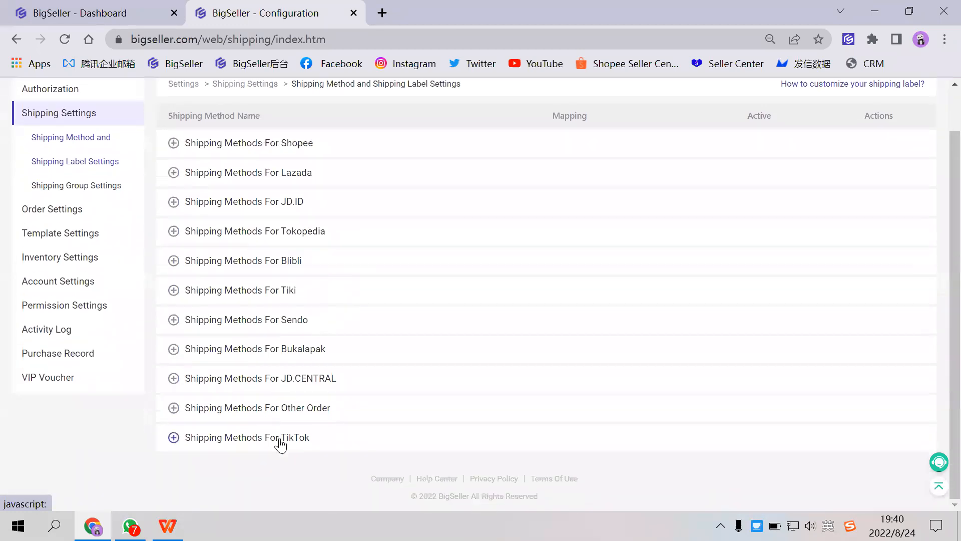
scroll(300, 281, "up", 2)
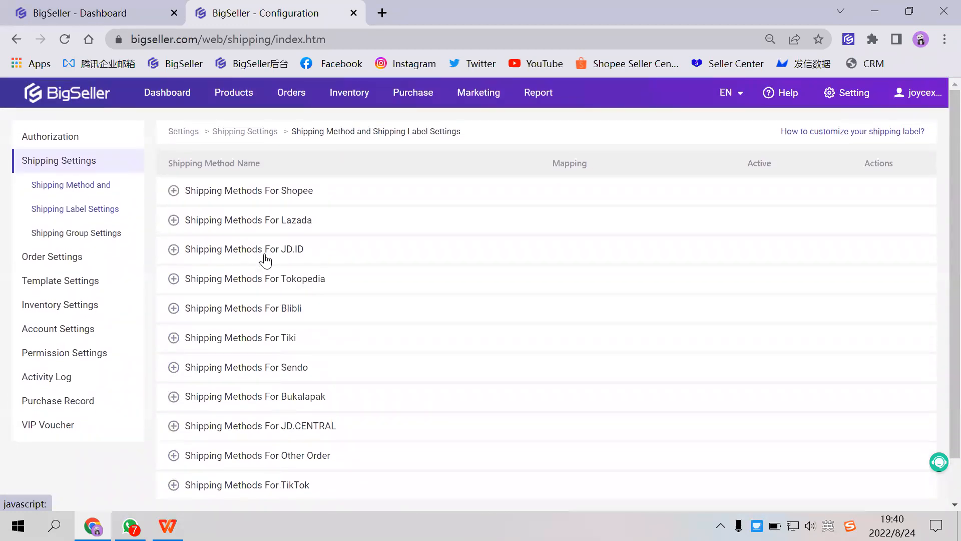
- Open the Shopee Malaysia J&T Express shipping method for editing
left_click(245, 198)
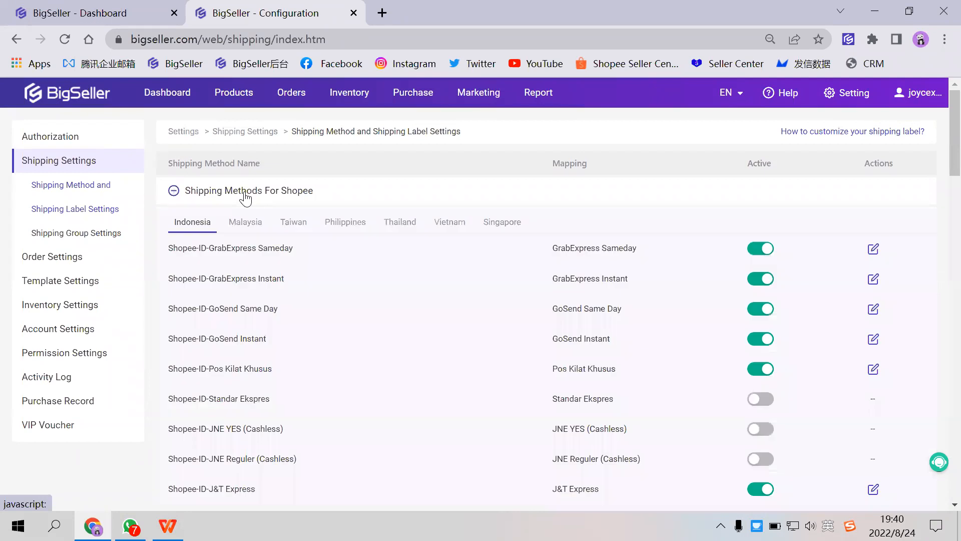
left_click(255, 226)
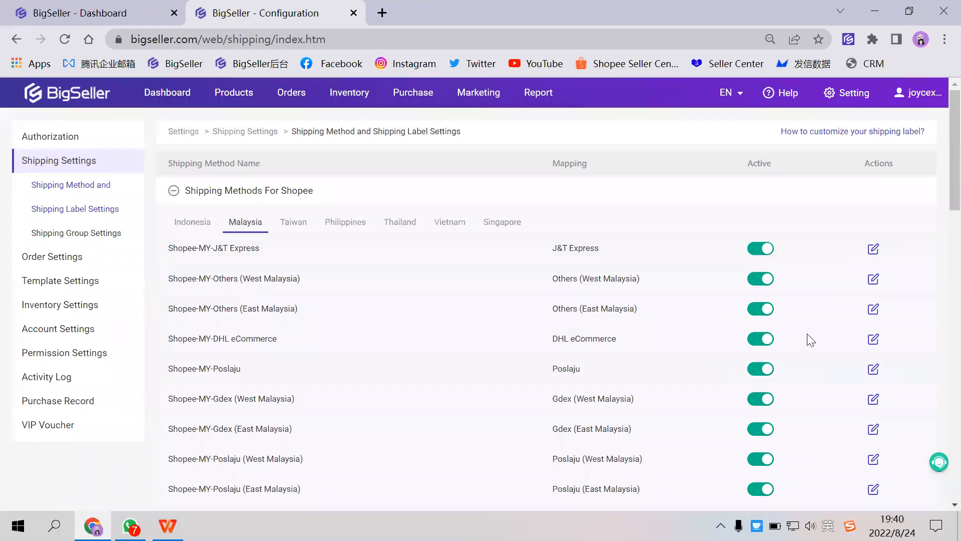
left_click(874, 250)
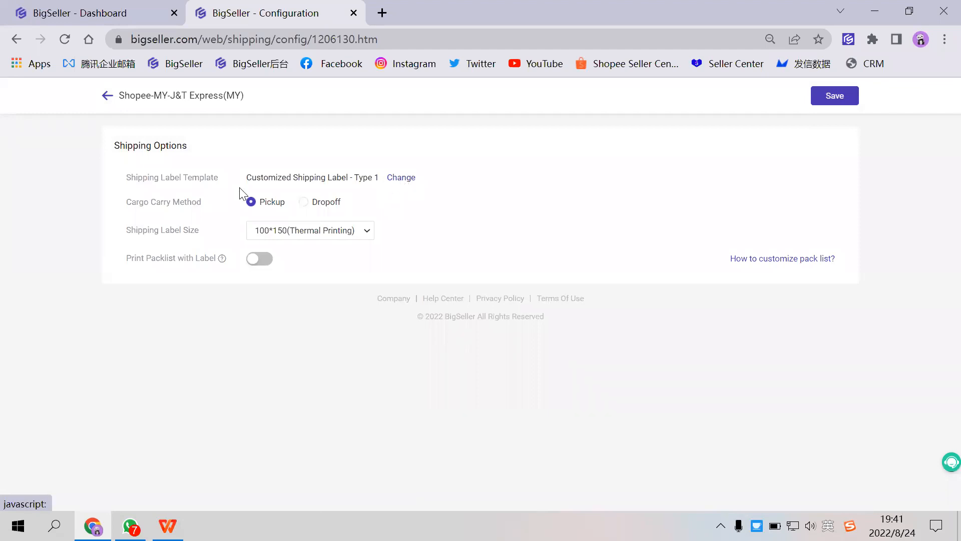
- Review the Cargo Carry Method and Print Packlist with Label options, trying the packlist option on and off
left_click_drag(125, 201, 209, 202)
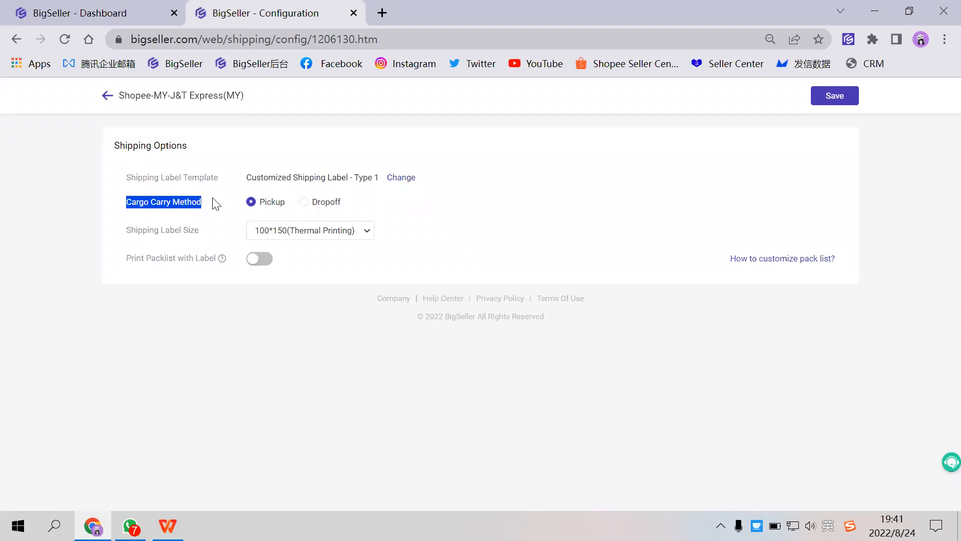
left_click(173, 202)
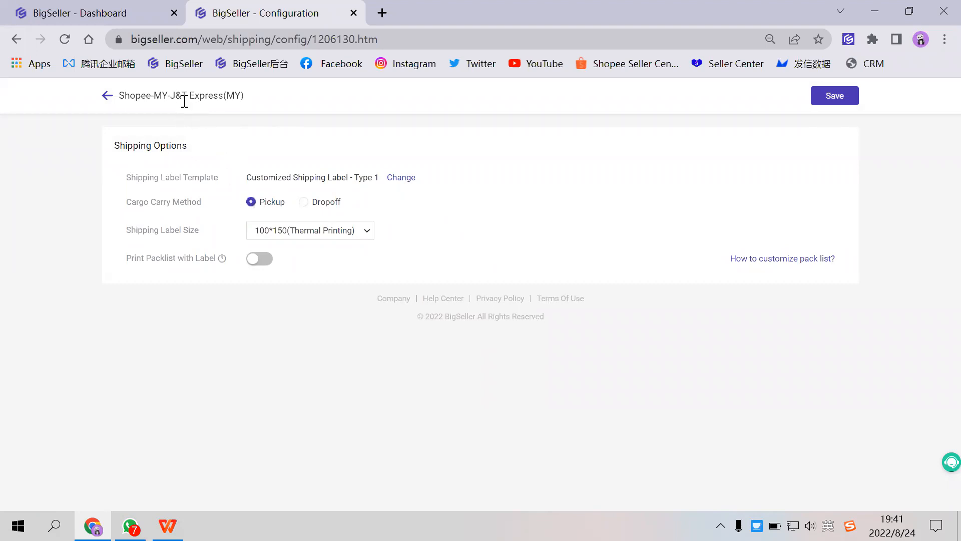
left_click_drag(186, 99, 205, 109)
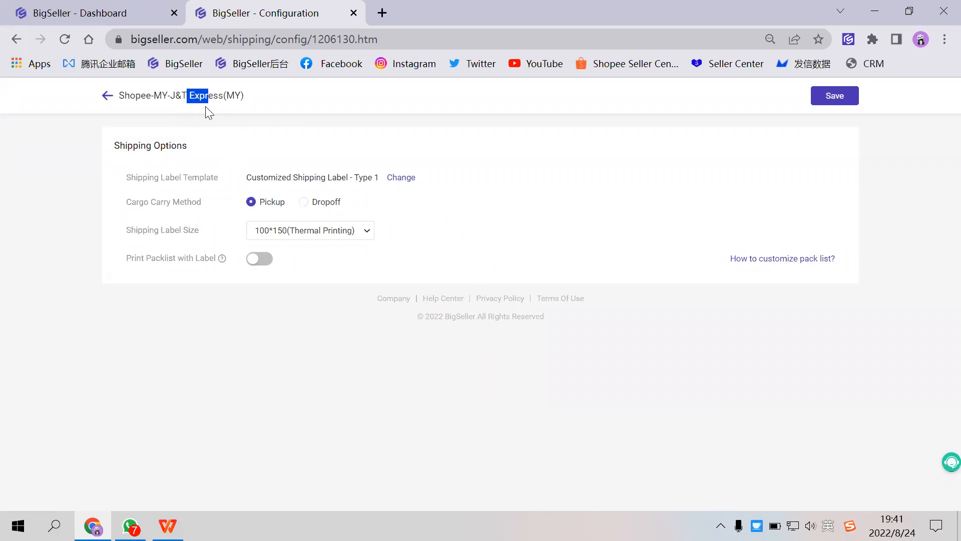
left_click(248, 119)
left_click_drag(126, 258, 203, 264)
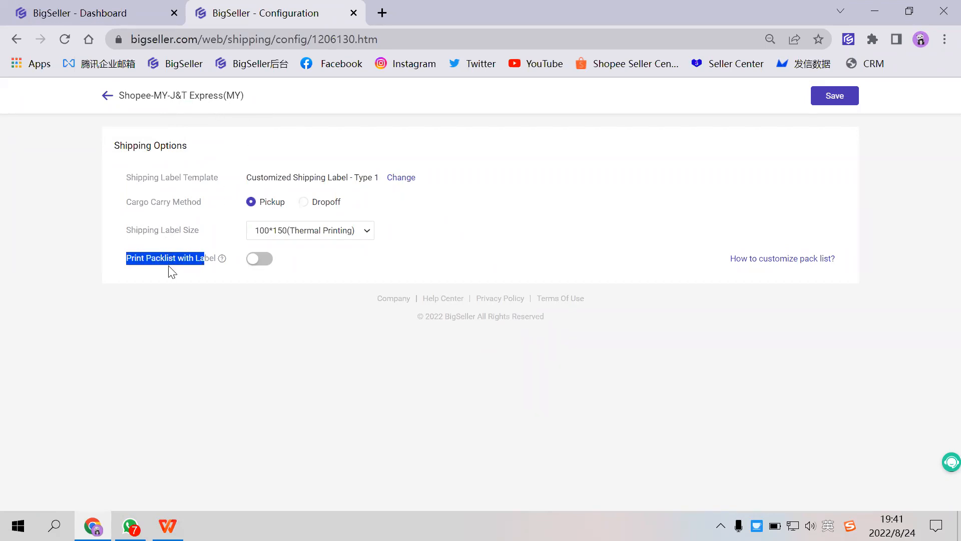
left_click(259, 265)
left_click(260, 261)
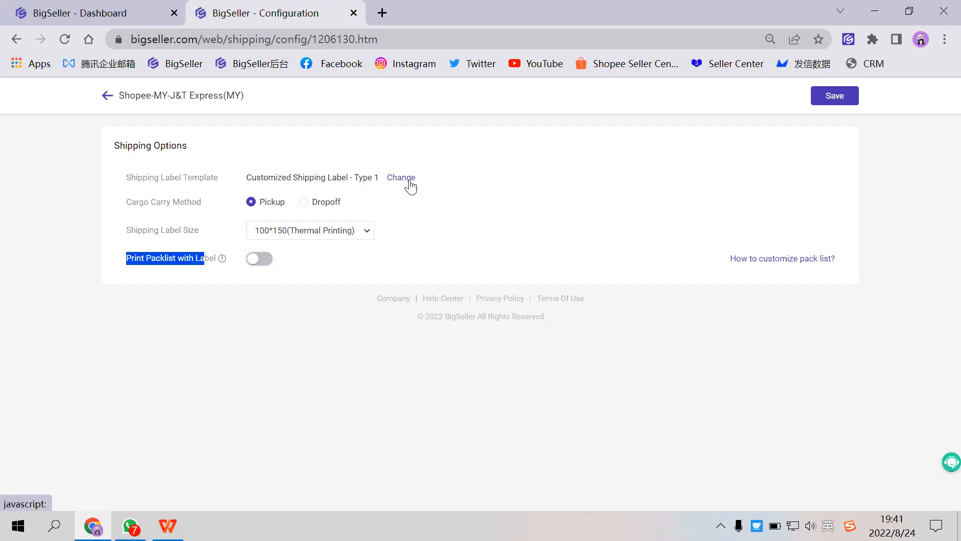
- Open the default label template choices, preview the Standard Shipping Label, and select the Customized Shipping Label
left_click(411, 187)
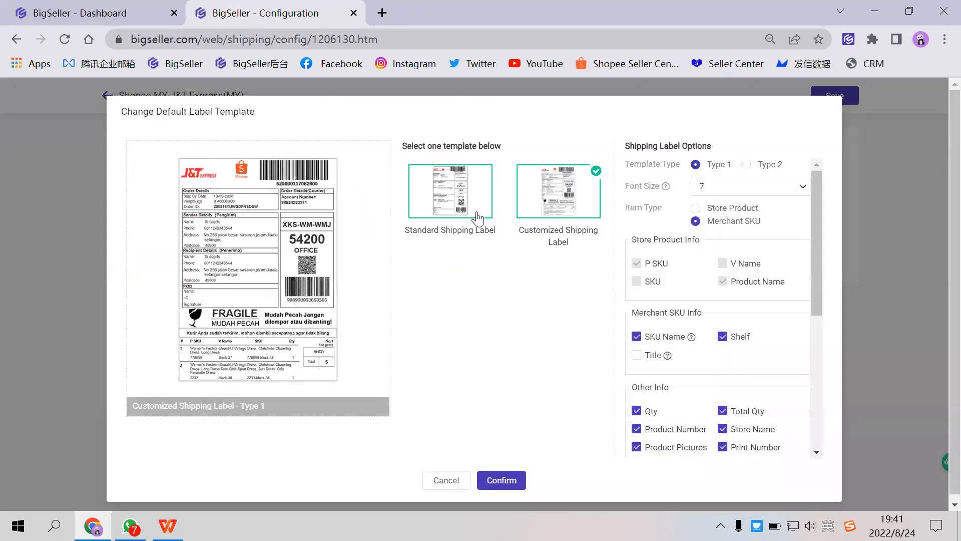
left_click(468, 211)
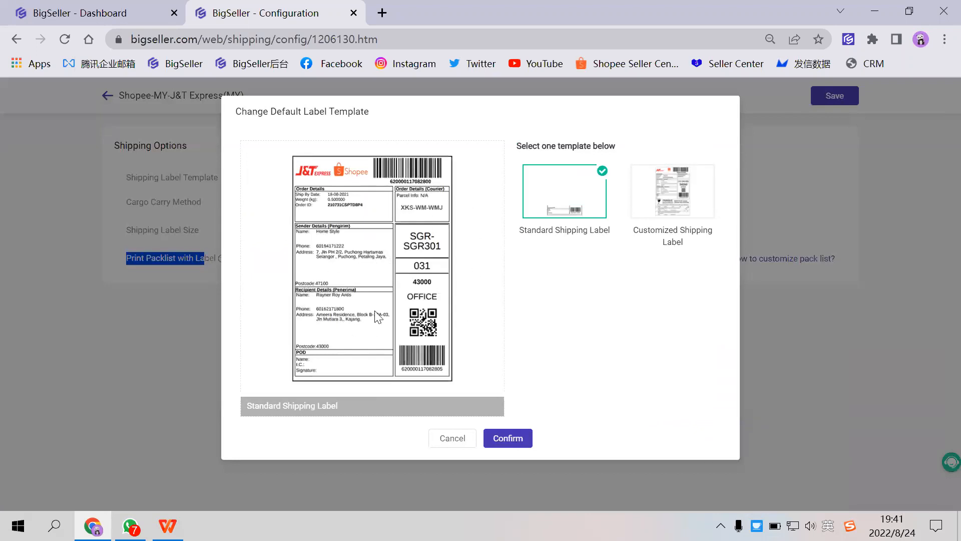
left_click(675, 207)
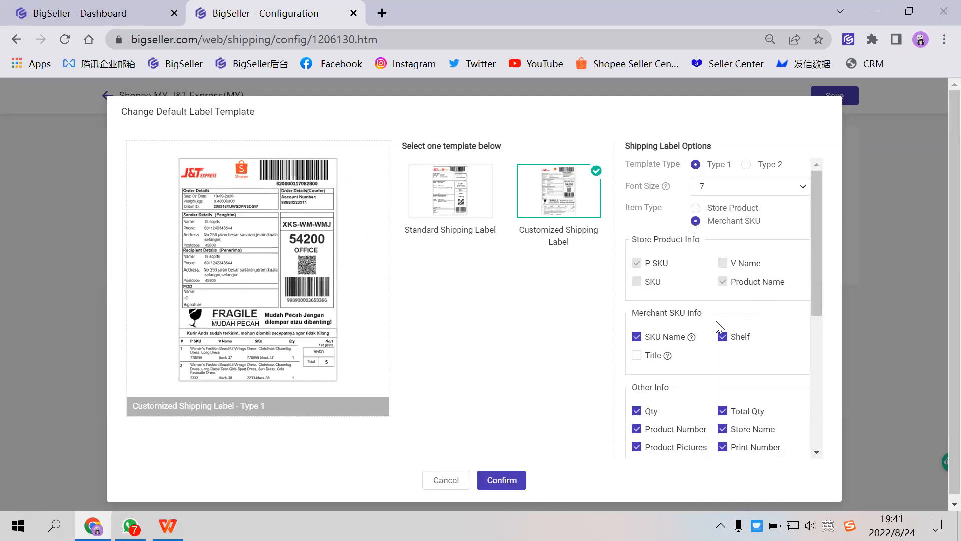
- Look through the customized label's information options, switching Qty off and back on
scroll(715, 324, "down", 2)
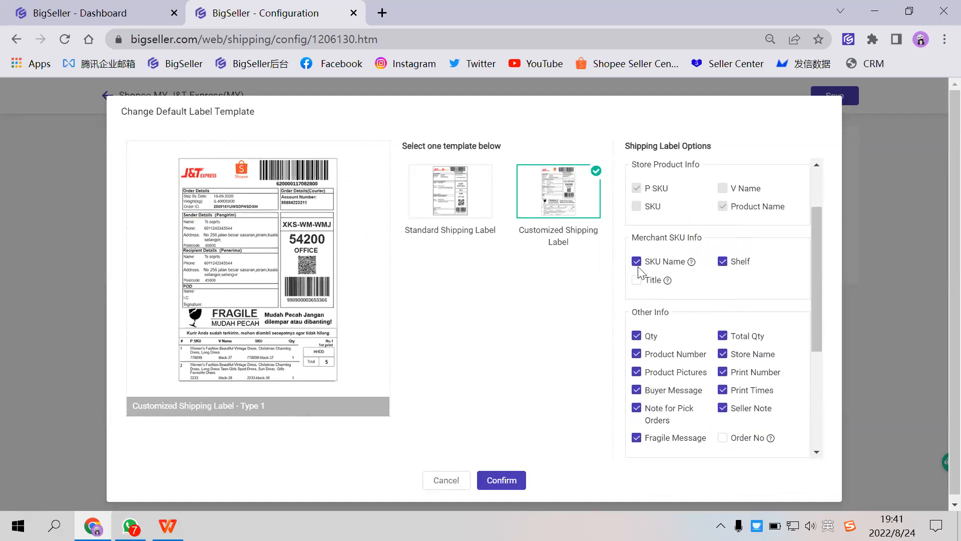
scroll(651, 280, "down", 2)
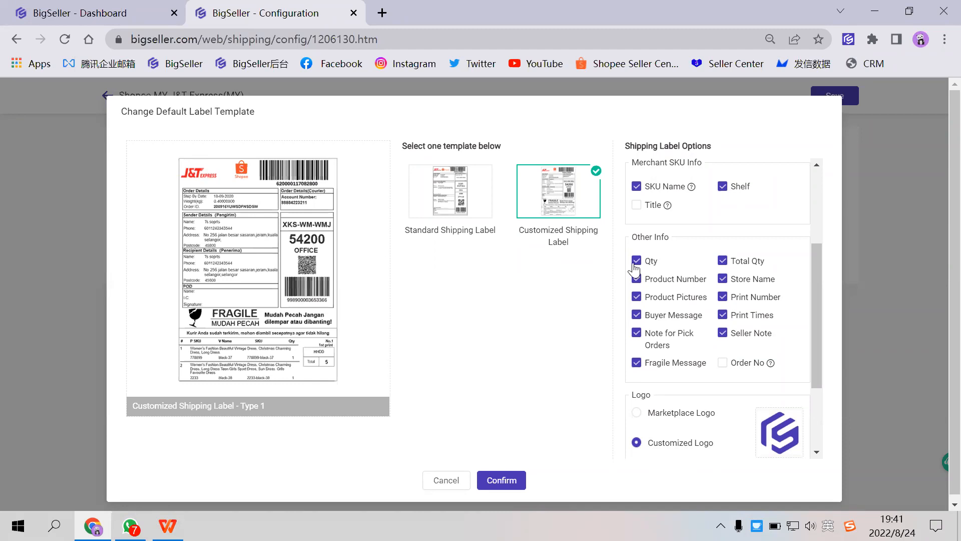
left_click(634, 261)
left_click(636, 261)
- Try the Marketplace Logo on the shipping label, and switch back to the Customized Logo
scroll(715, 350, "down", 2)
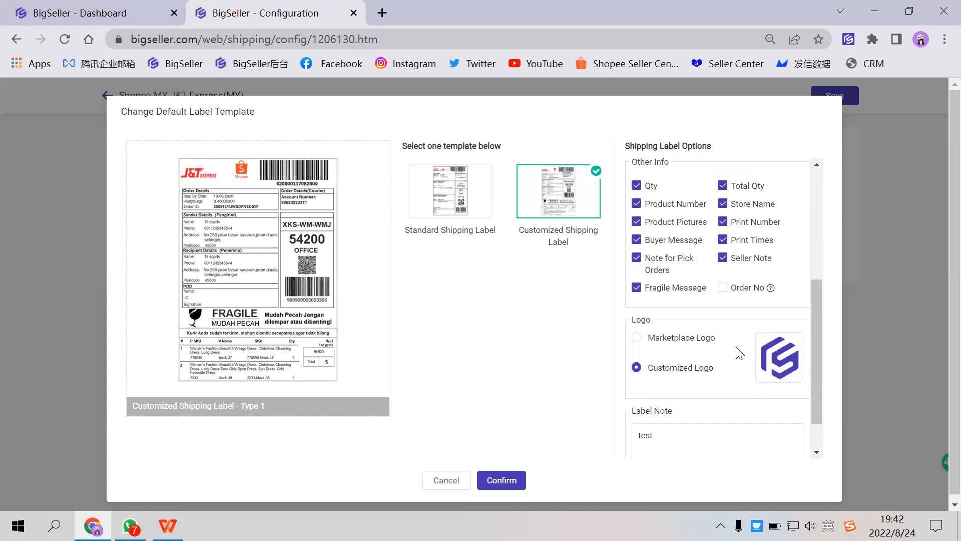
mouse_move(781, 354)
left_click(636, 338)
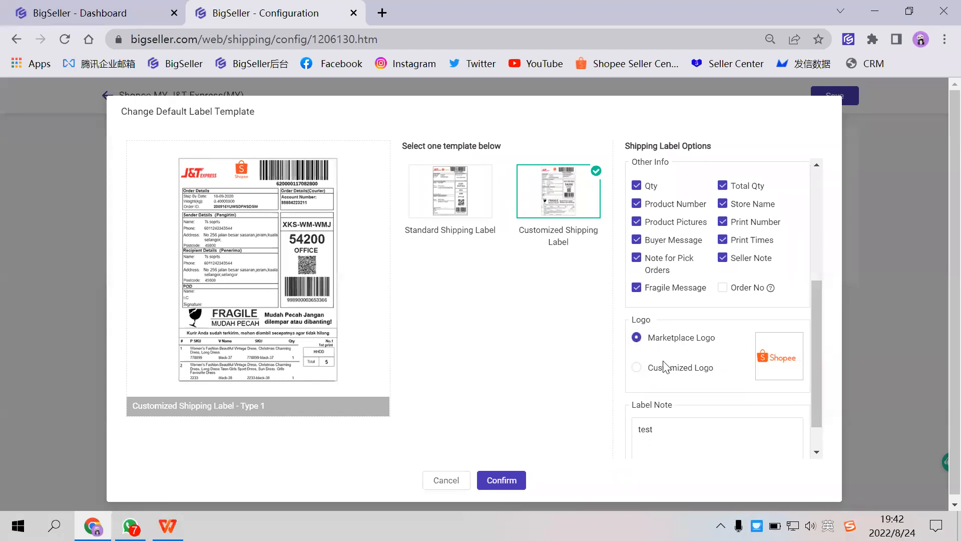
left_click(638, 369)
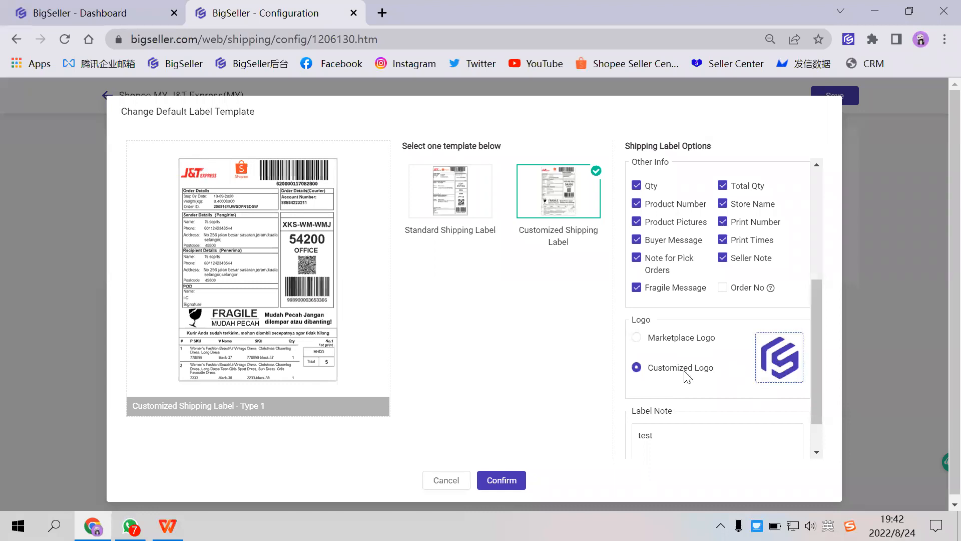
mouse_move(779, 353)
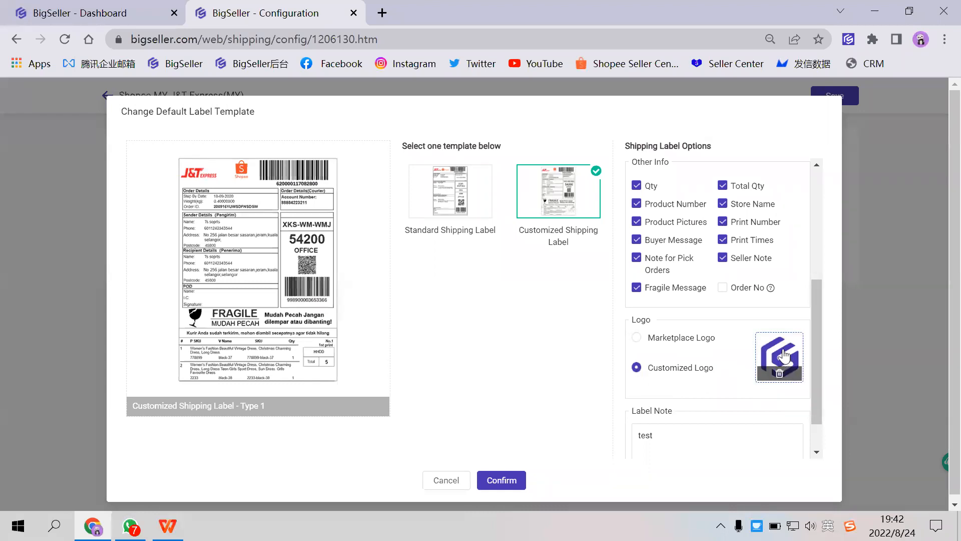
- Confirm the customized label template, save the J&T Express shipping options, and return to the shipping methods list
scroll(779, 354, "down", 1)
scroll(736, 285, "up", 4)
scroll(741, 225, "up", 2)
scroll(740, 208, "down", 5)
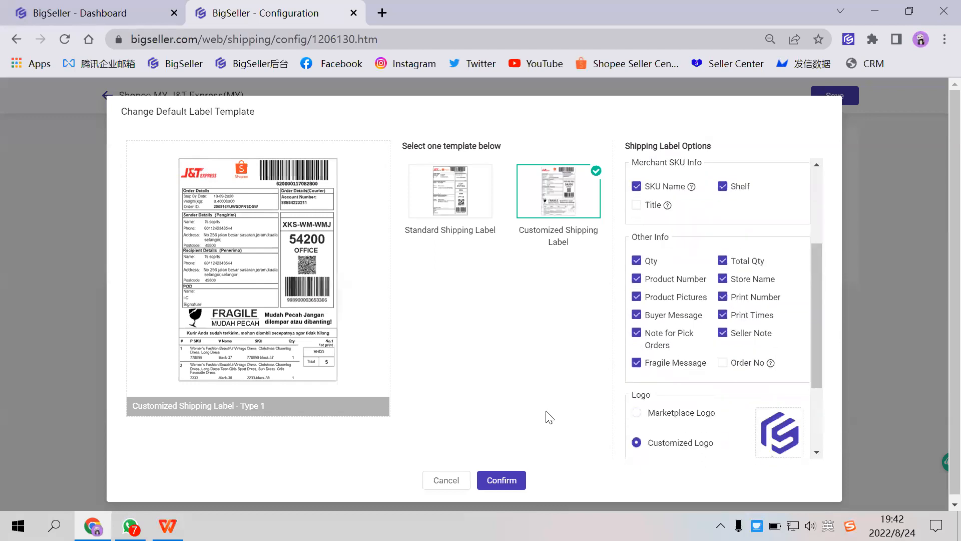
left_click(498, 482)
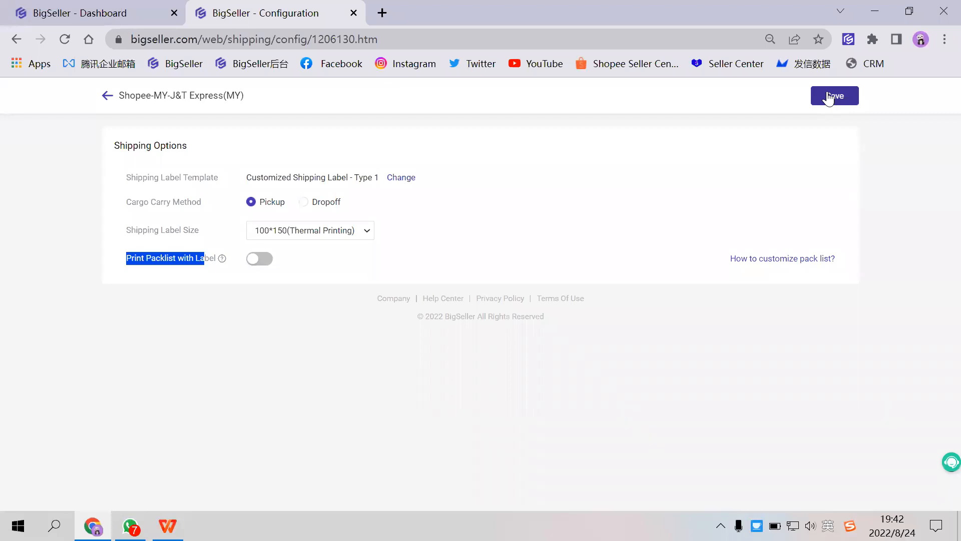
left_click(833, 96)
left_click(107, 97)
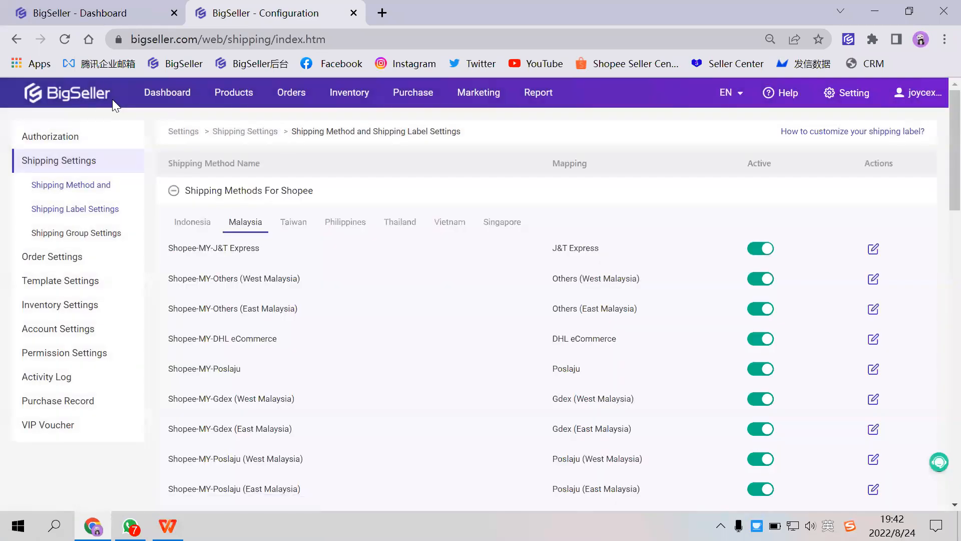
- Open the Invoice Template settings and start adding a new invoice template
left_click(68, 283)
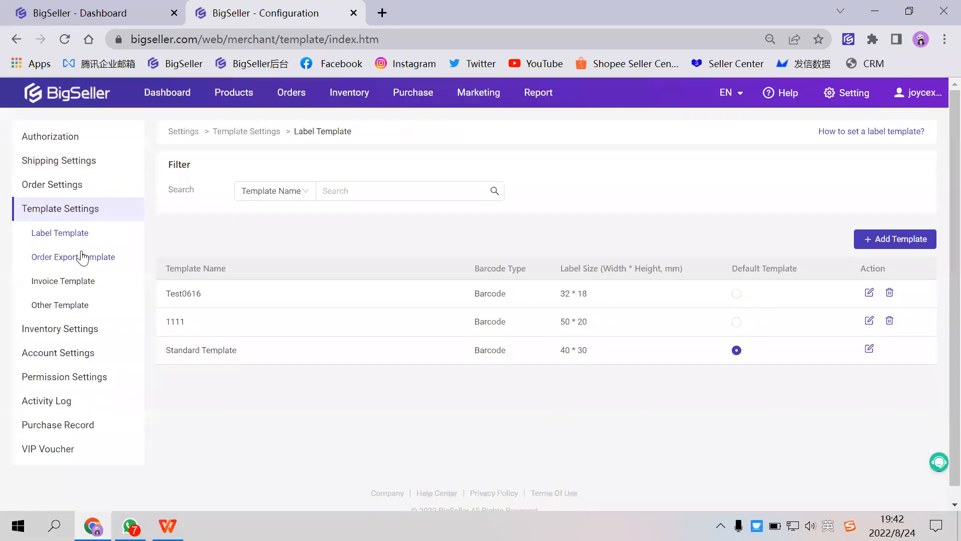
left_click(75, 284)
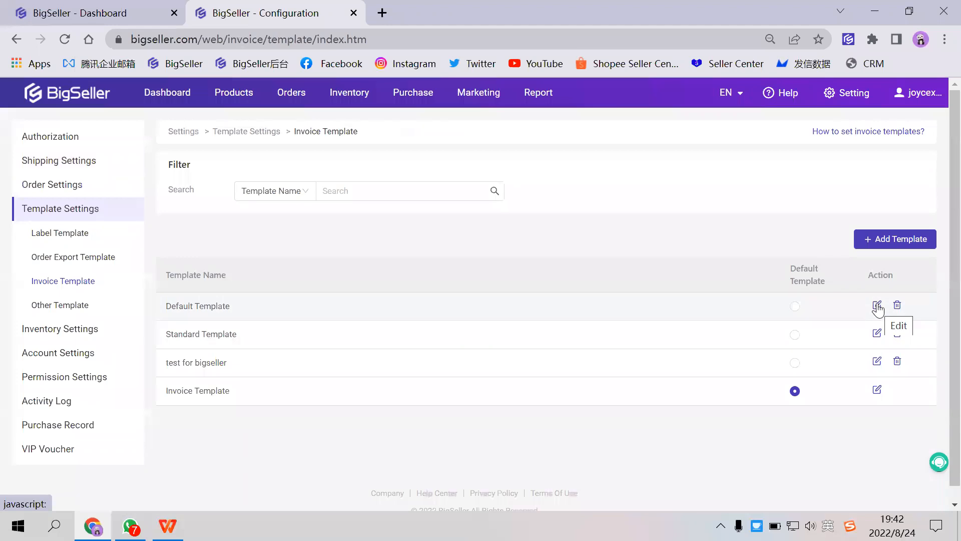
left_click(858, 240)
- Open another section from the dashboard in the first browser tab, and return to the new invoice template
left_click(138, 15)
mouse_move(274, 100)
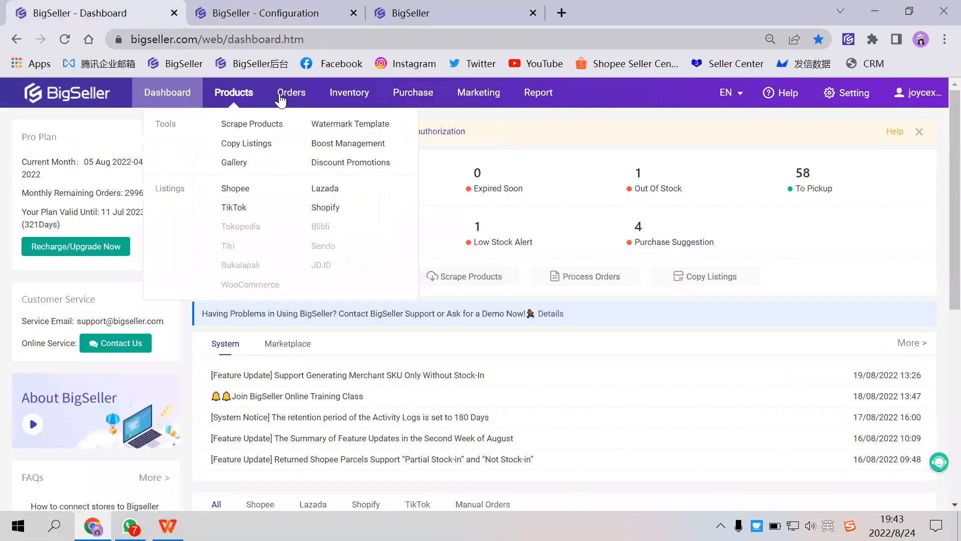
left_click(343, 124)
left_click(421, 20)
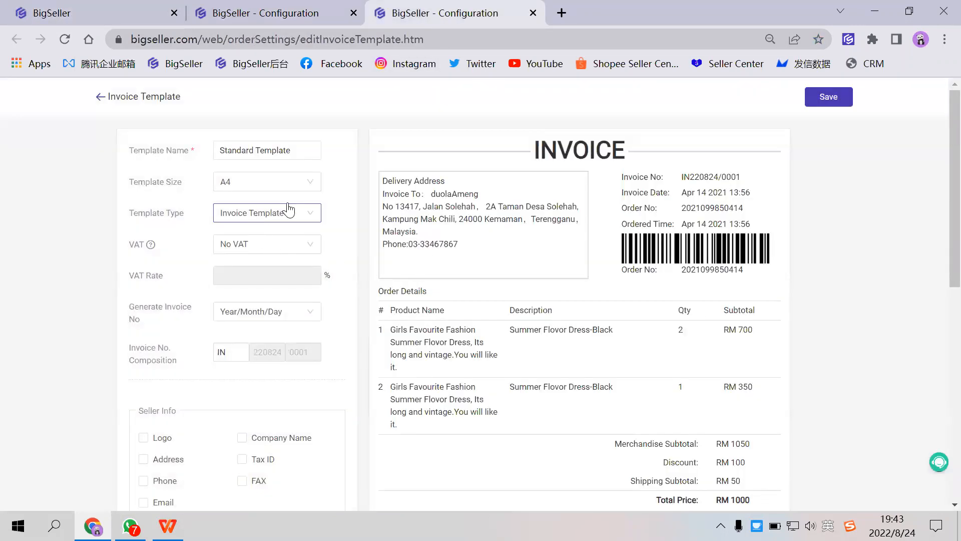
- Include the Logo, Company Name, Address, Phone and Email in the invoice template's Seller Info
scroll(276, 262, "down", 3)
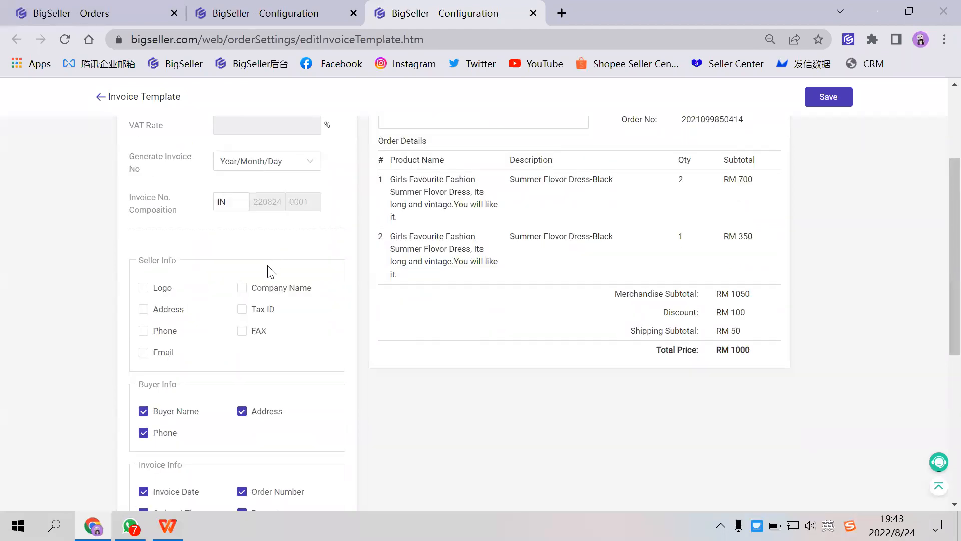
scroll(266, 278, "up", 3)
scroll(247, 294, "down", 5)
scroll(243, 270, "up", 5)
scroll(231, 321, "down", 2)
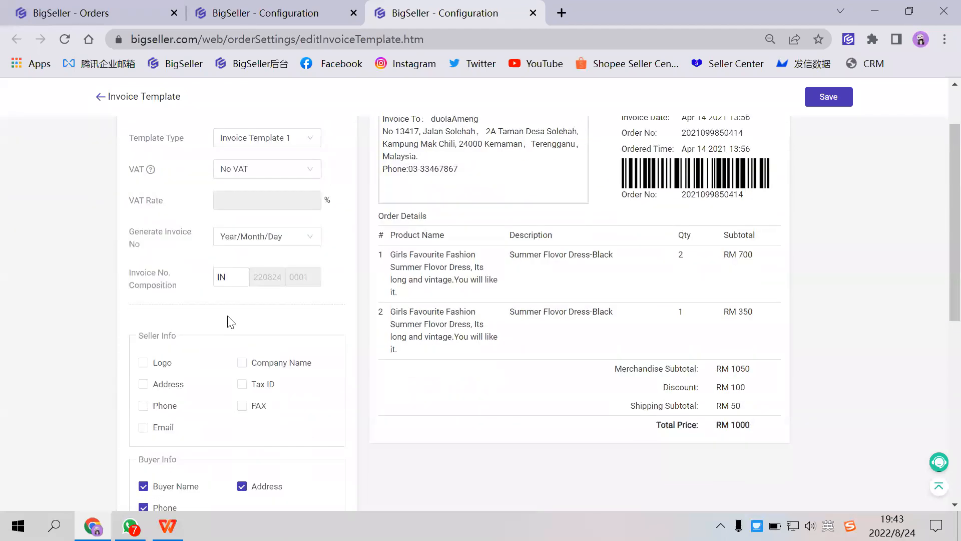
left_click(144, 363)
left_click(260, 370)
left_click(169, 388)
left_click(171, 409)
scroll(172, 401, "down", 2)
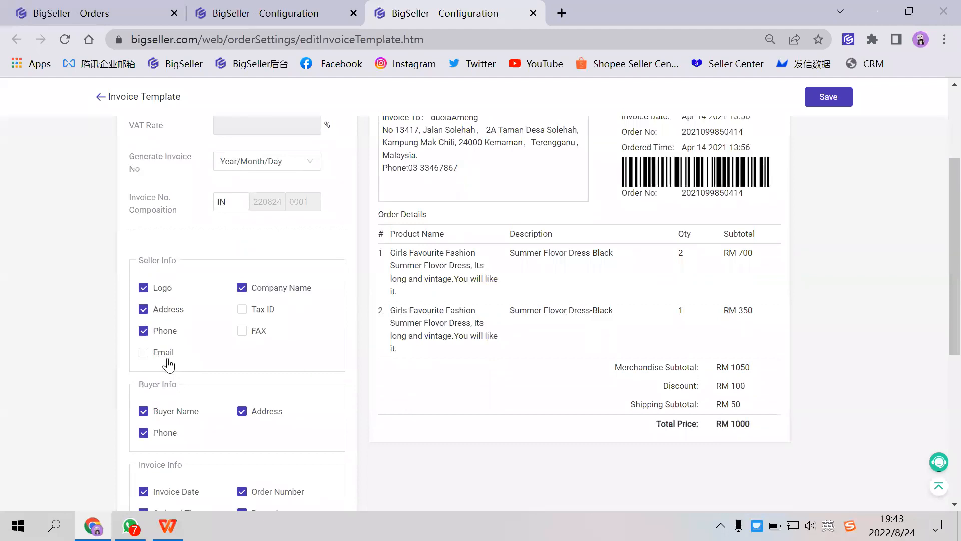
left_click(168, 356)
scroll(253, 378, "down", 4)
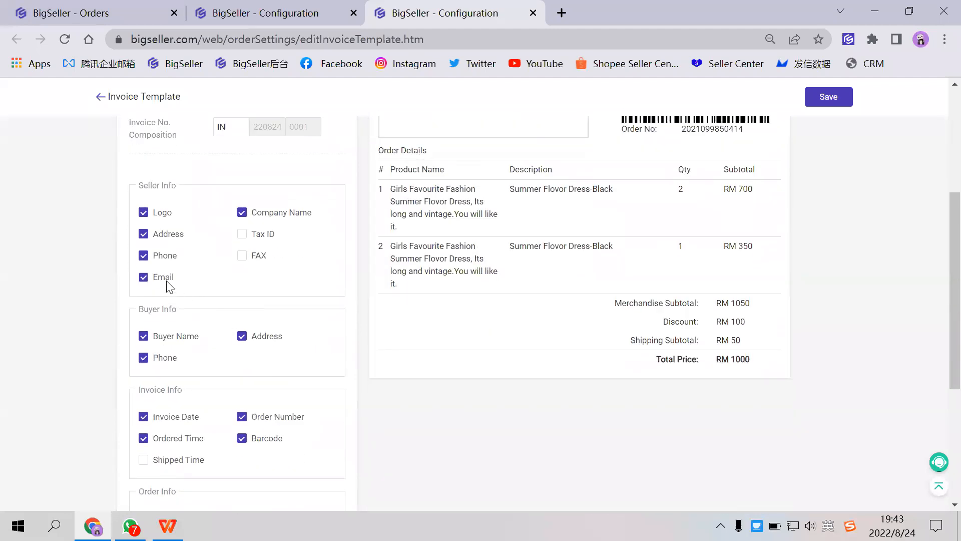
- Exclude the Logo from the invoice template's Seller Info and look over the buyer, invoice and order info options
scroll(588, 259, "up", 5)
scroll(579, 261, "down", 3)
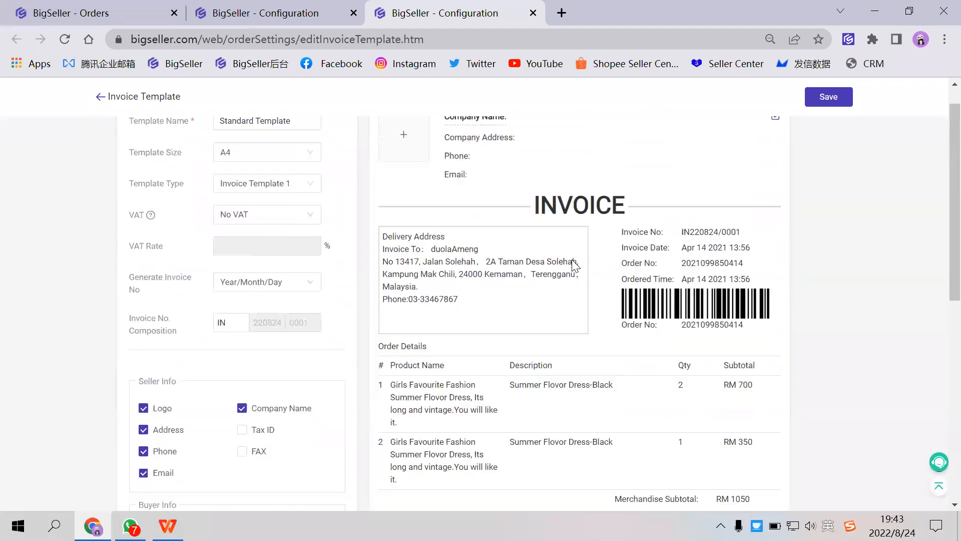
left_click(159, 289)
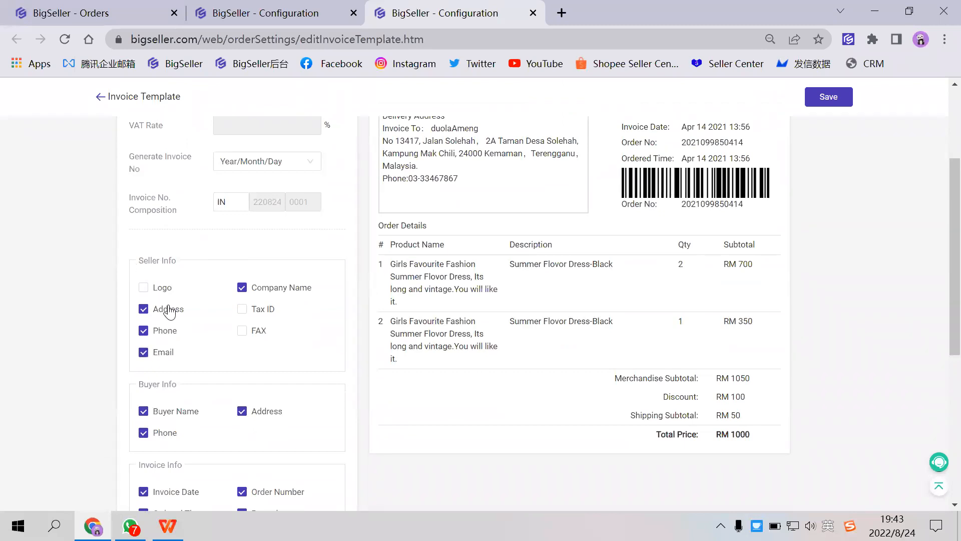
scroll(215, 336, "down", 6)
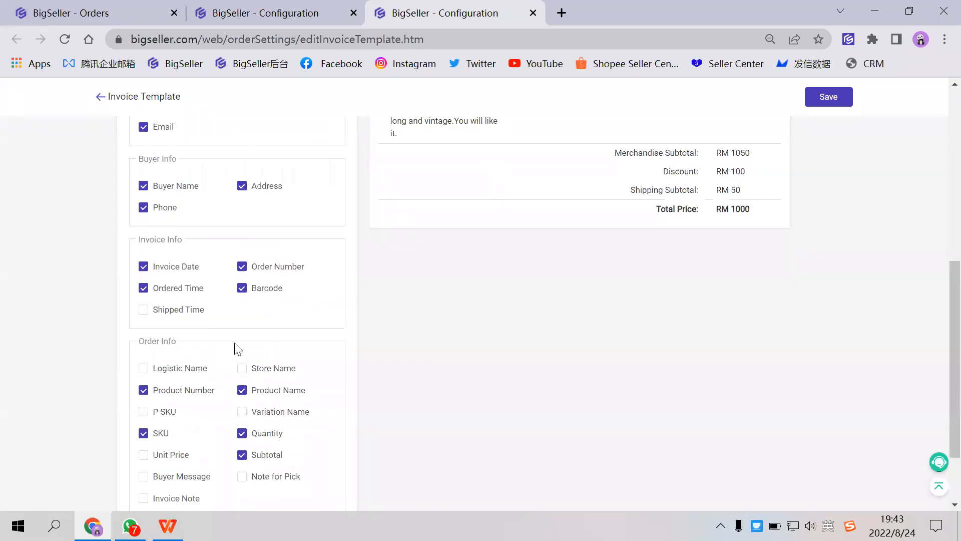
- Try to save the new invoice template as Standard Template, and close its browser tab
scroll(715, 182, "up", 5)
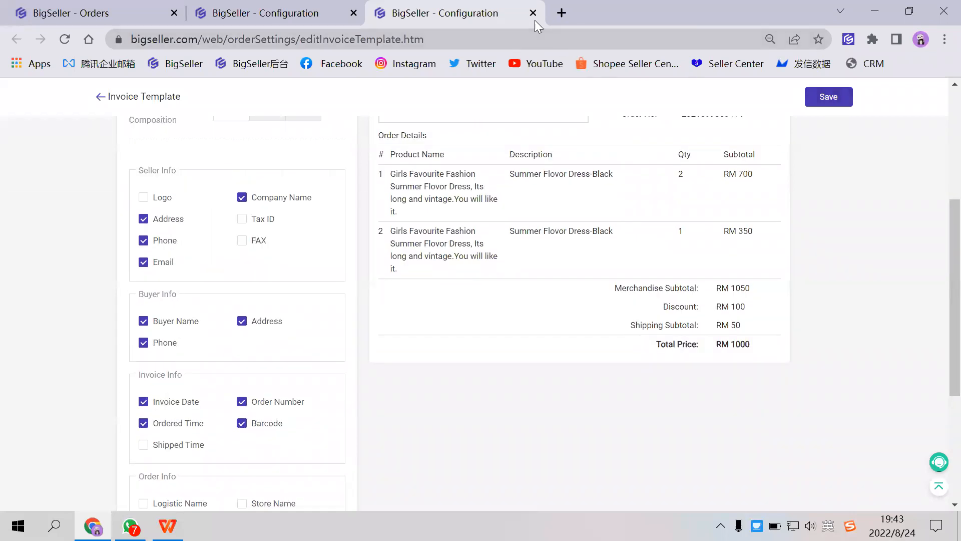
left_click(833, 96)
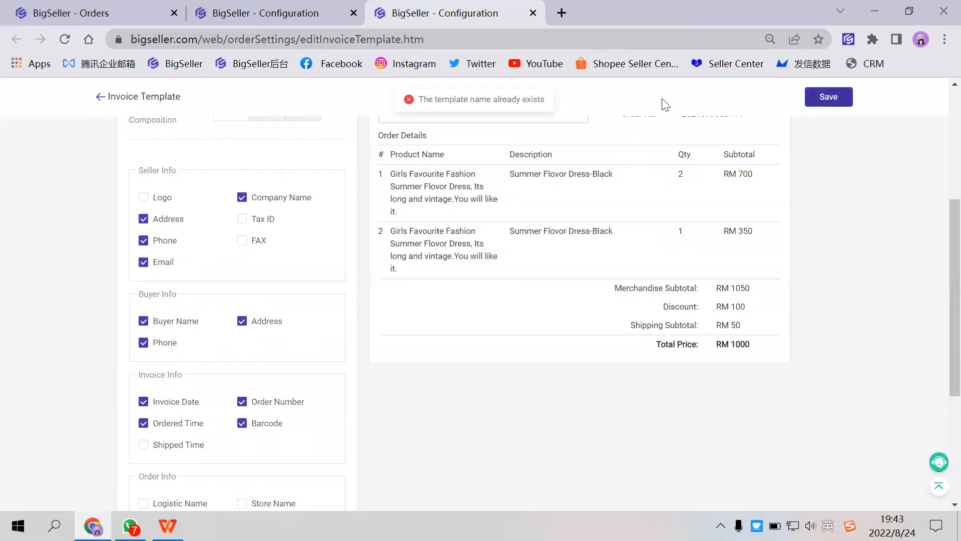
left_click(533, 13)
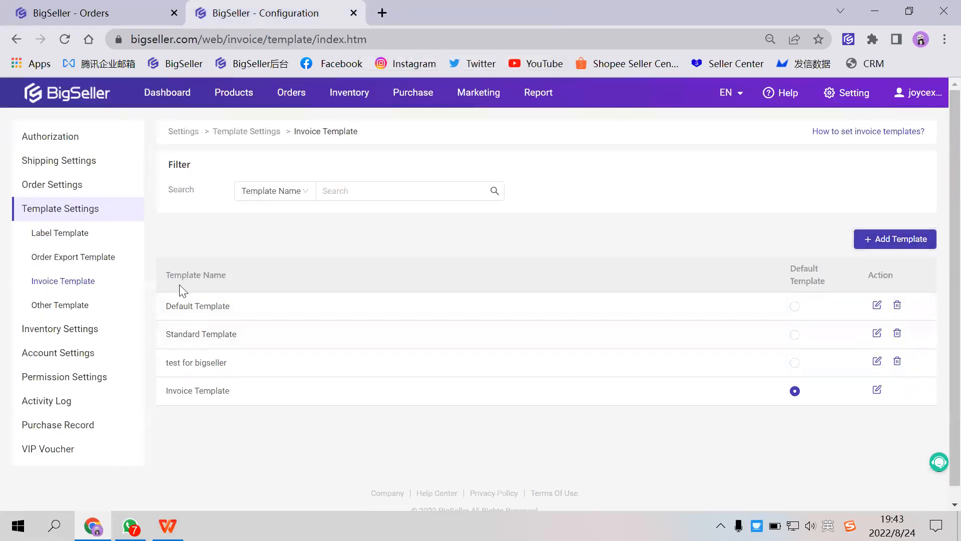
- Return to the orders browser tab and open the In Process Orders list
left_click(122, 19)
left_click(97, 186)
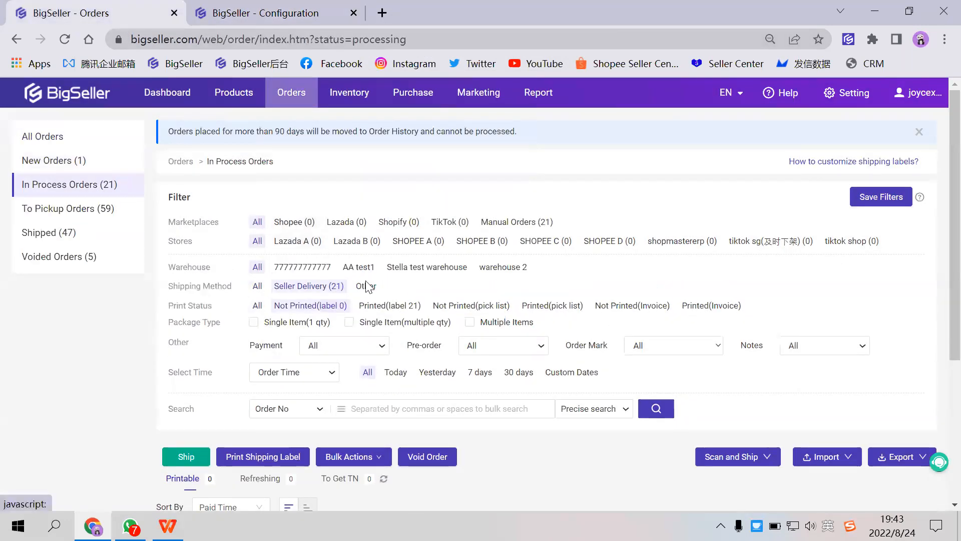
scroll(368, 287, "down", 2)
scroll(257, 235, "up", 1)
- Set the Print Status and Shipping Method filters to All, and save the filters
left_click(257, 231)
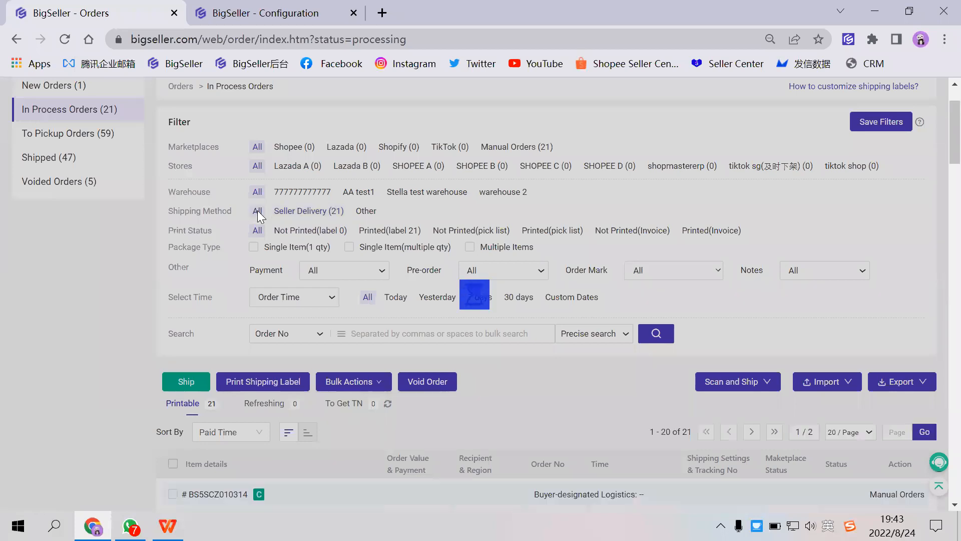
scroll(258, 250, "down", 2)
scroll(336, 286, "up", 1)
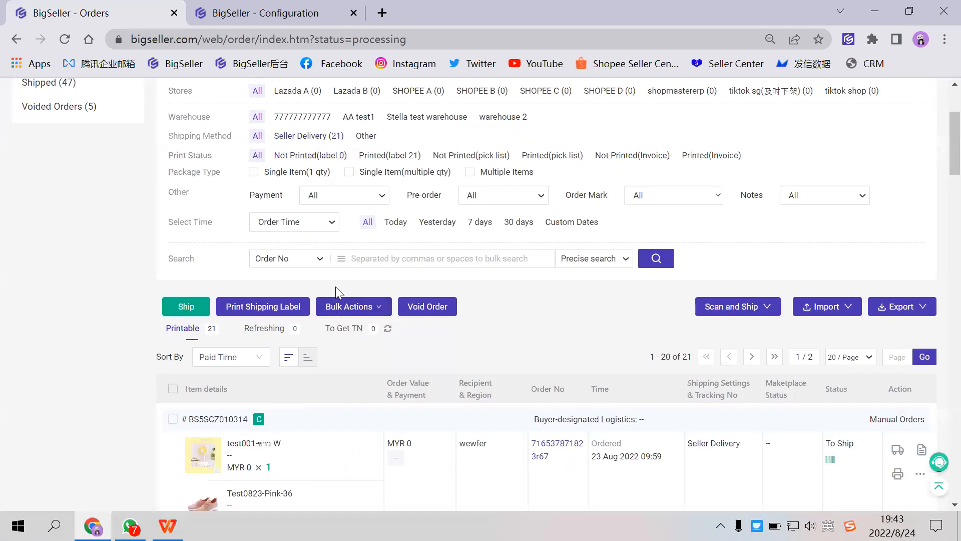
scroll(335, 286, "up", 2)
left_click(881, 197)
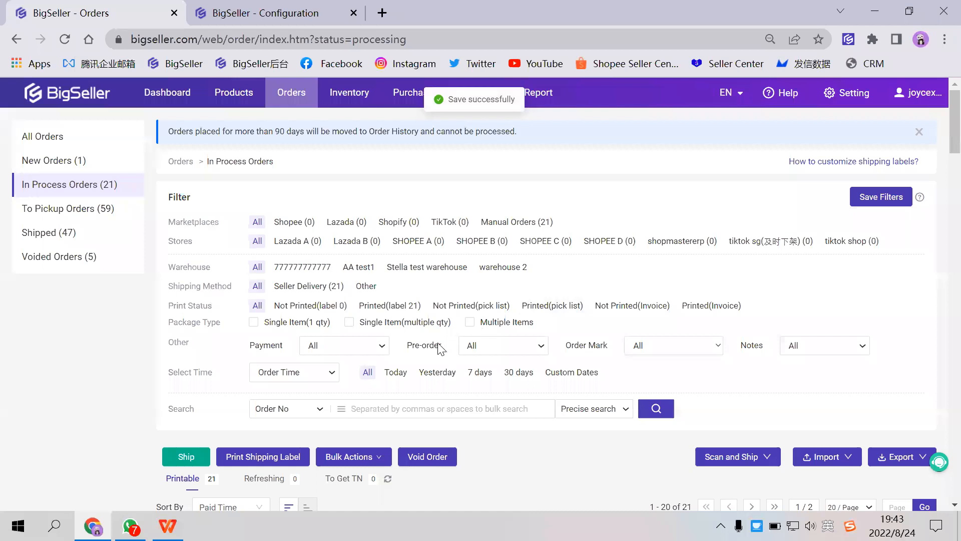
- Select the first in-process order, look over the invoice templates offered for printing it, and cancel the print
scroll(242, 356, "down", 4)
left_click(173, 270)
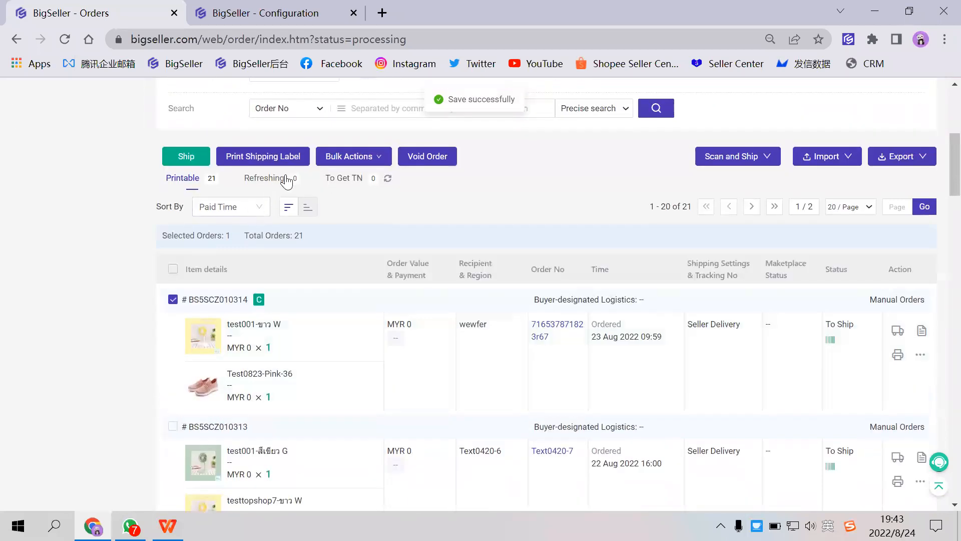
left_click(350, 157)
left_click(379, 252)
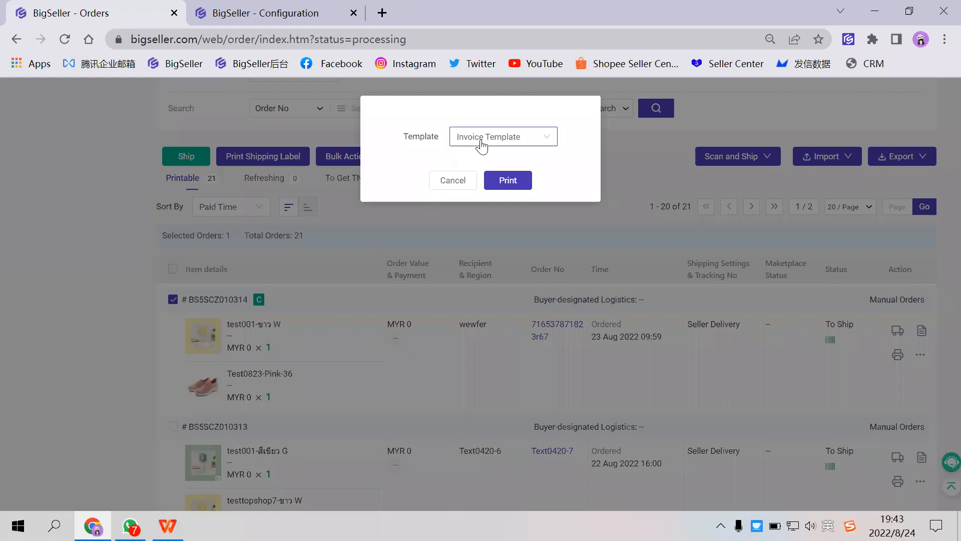
left_click(481, 146)
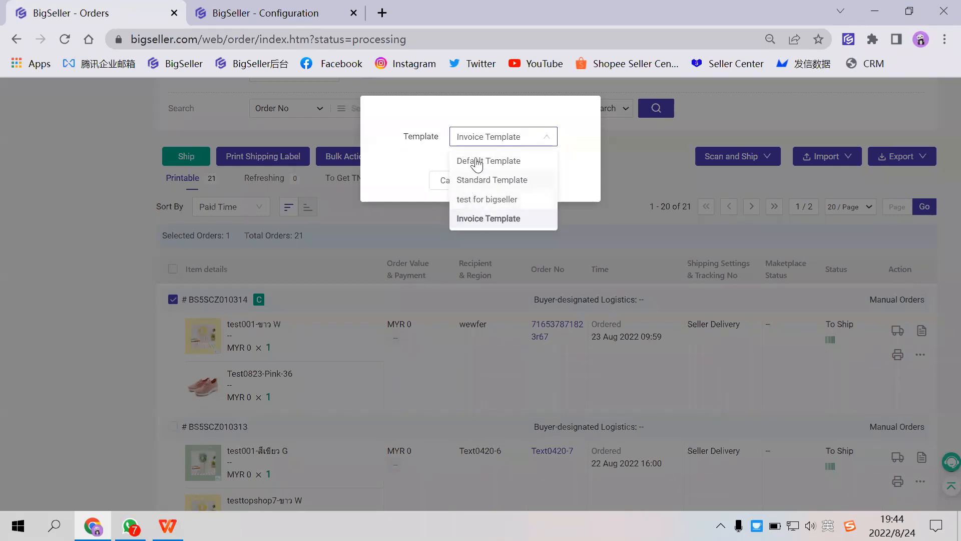
left_click(419, 183)
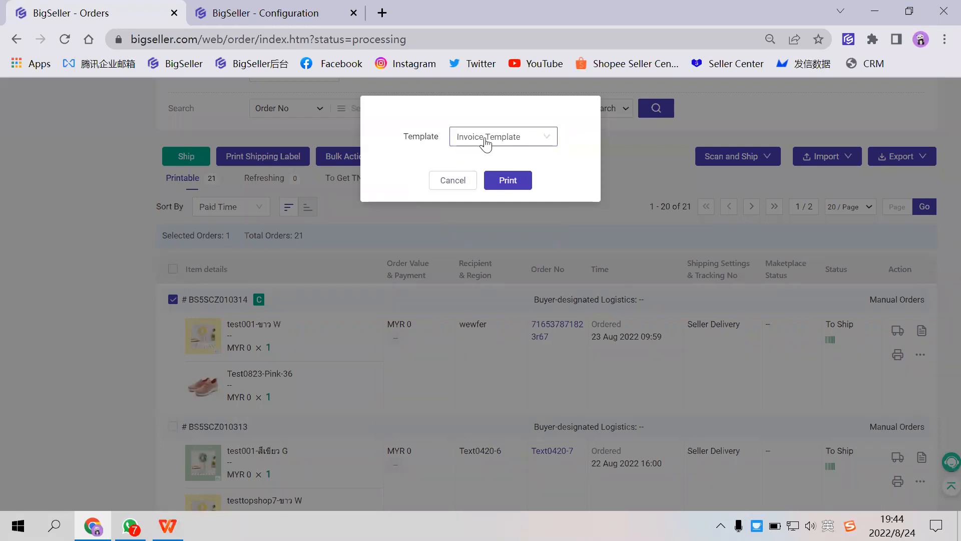
left_click(460, 181)
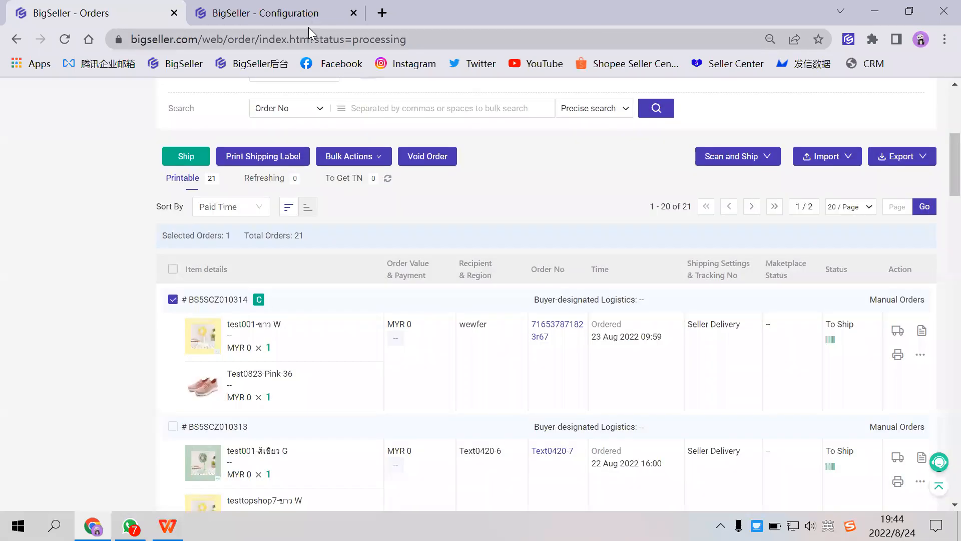
- Return to the configuration browser tab, open the Other Template settings, and open the Pack List template for editing
left_click(308, 19)
left_click(86, 307)
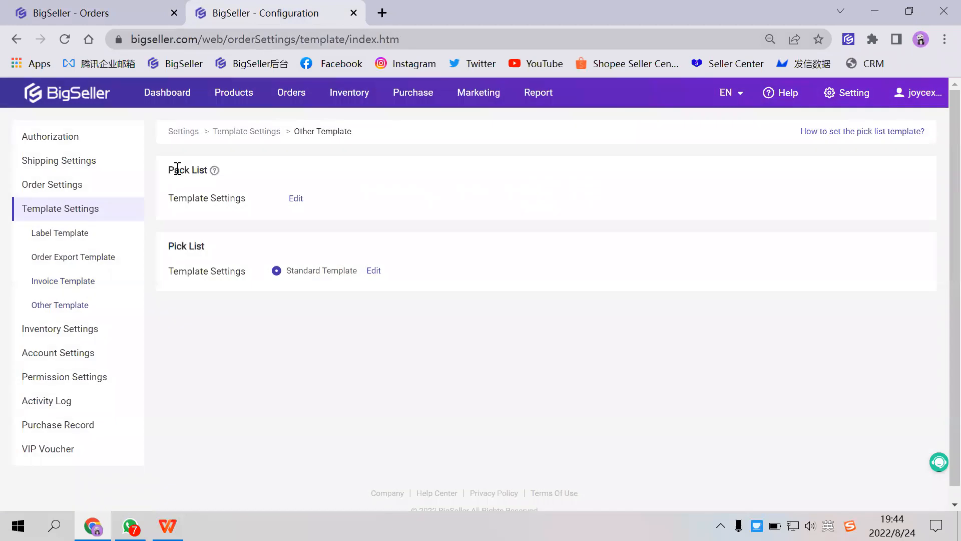
left_click_drag(169, 170, 209, 170)
left_click_drag(170, 246, 215, 249)
left_click(215, 249)
left_click(296, 201)
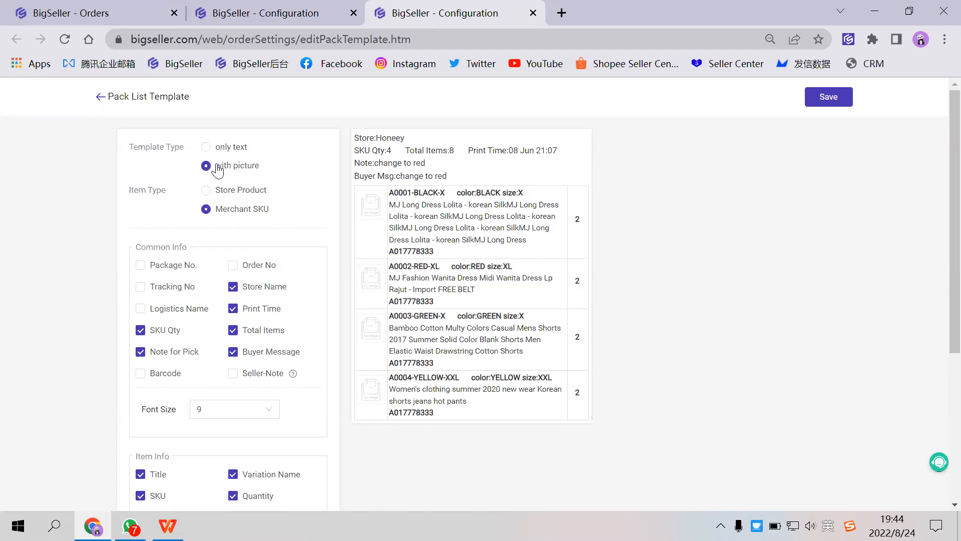
- Try the only text type on the Pack List template, switch back to with picture, and close the template
left_click(219, 148)
left_click(222, 166)
scroll(231, 260, "down", 3)
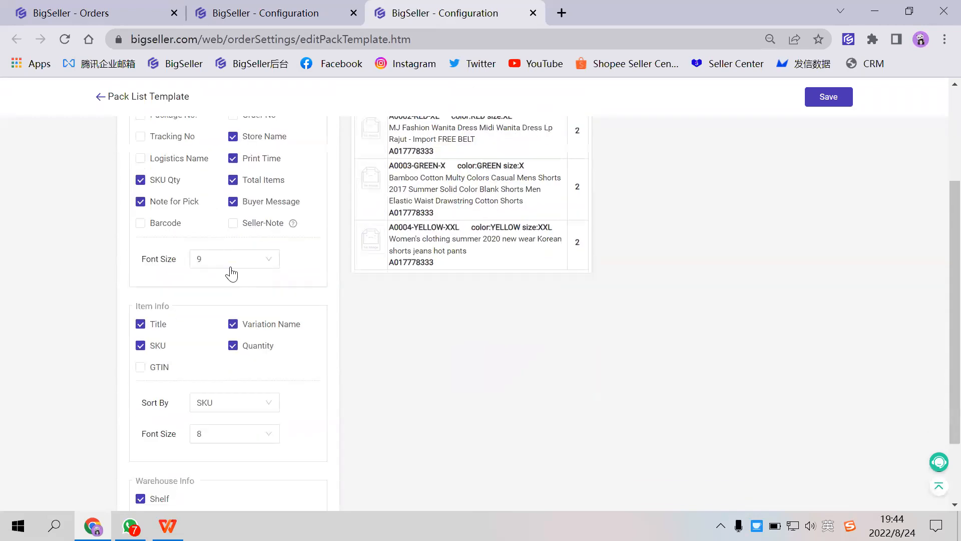
scroll(231, 290, "down", 2)
scroll(195, 326, "up", 5)
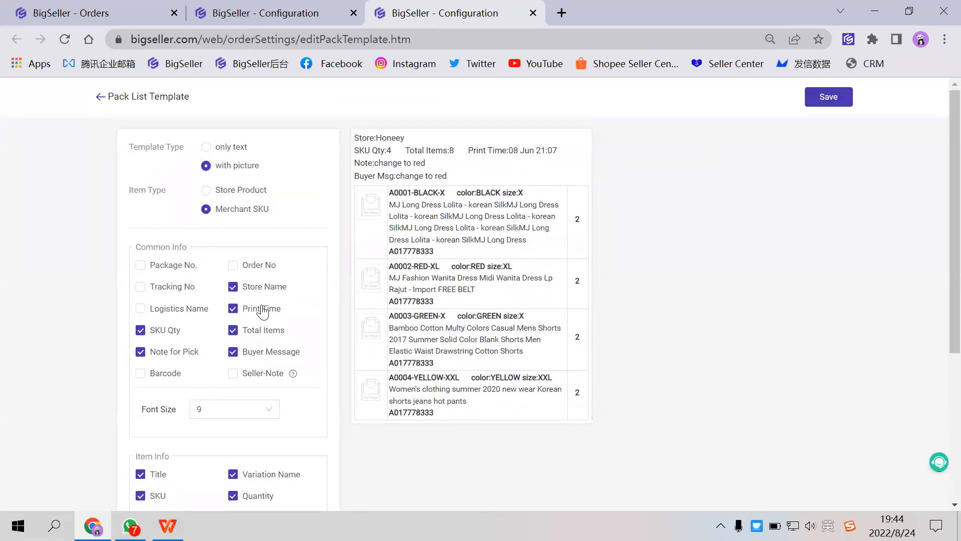
left_click(533, 13)
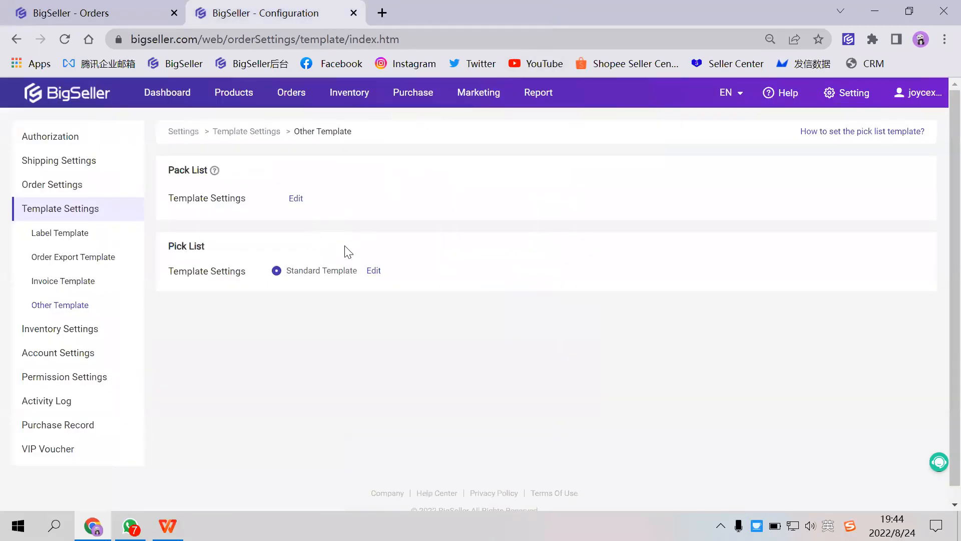
- Open the Pick List template, try the Simplified Template(no picture) type, and close it without saving
triple_click(176, 245)
left_click(374, 272)
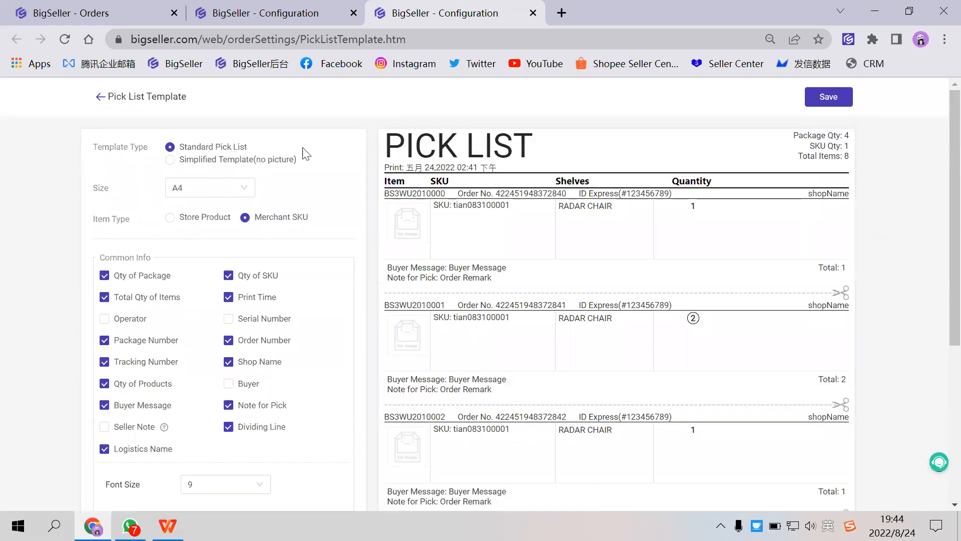
left_click(200, 162)
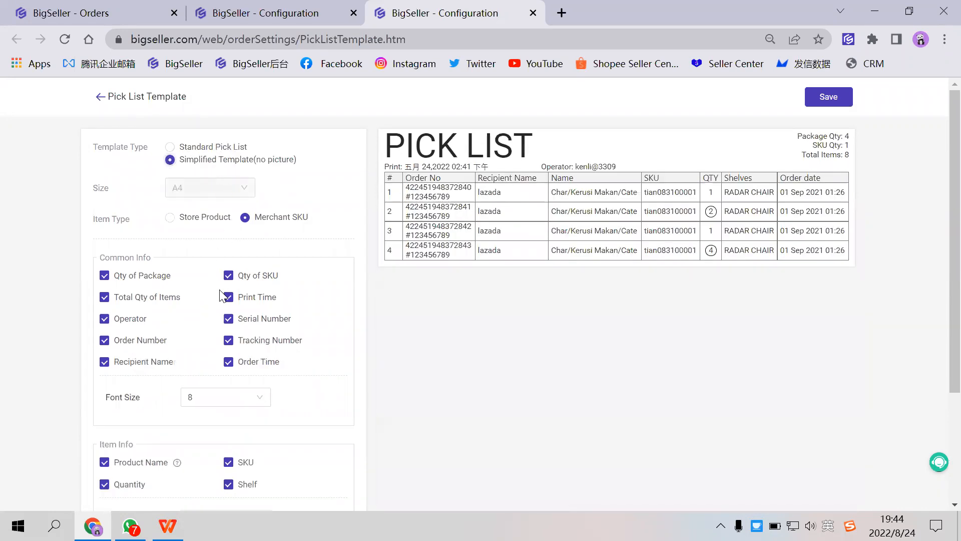
scroll(244, 300, "down", 3)
scroll(244, 303, "up", 3)
left_click(534, 14)
- Look over the Shipping Settings, followed by the label templates in the Template Settings
left_click(79, 161)
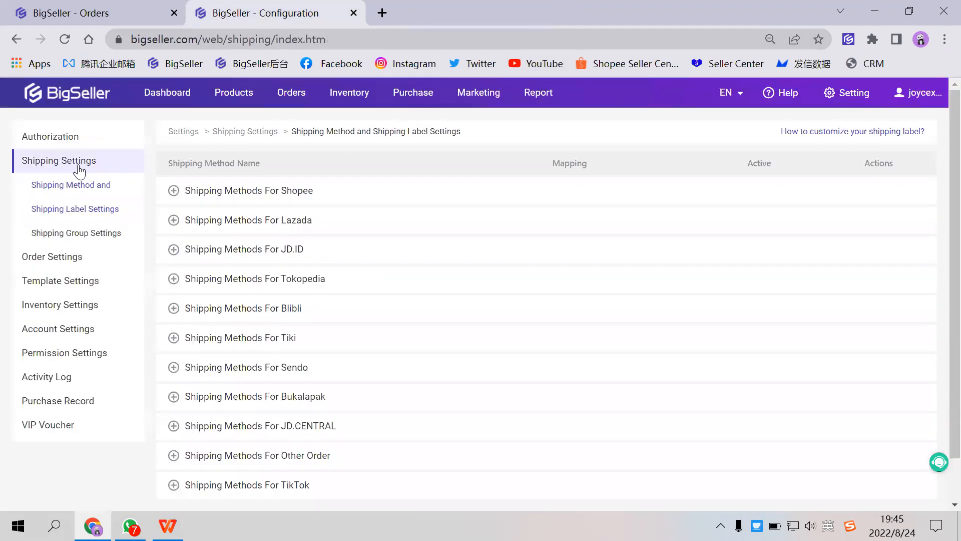
left_click(64, 279)
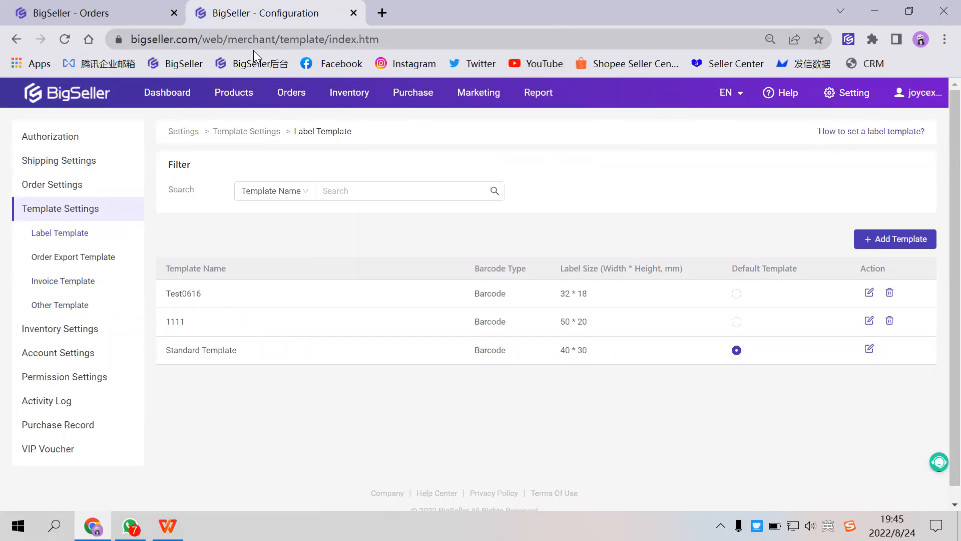
- Return to the In Process Orders list and select all orders on the page
left_click(124, 18)
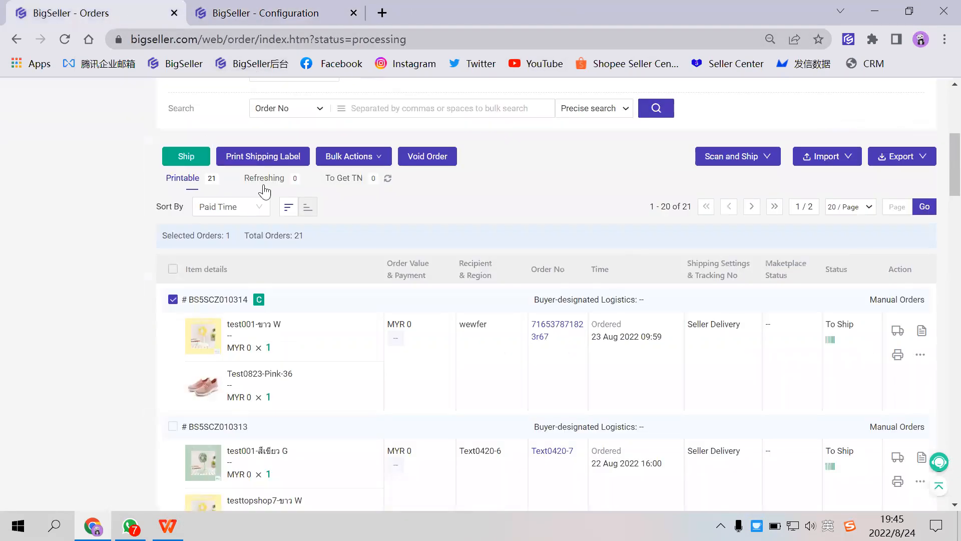
scroll(333, 251, "up", 4)
scroll(295, 251, "down", 6)
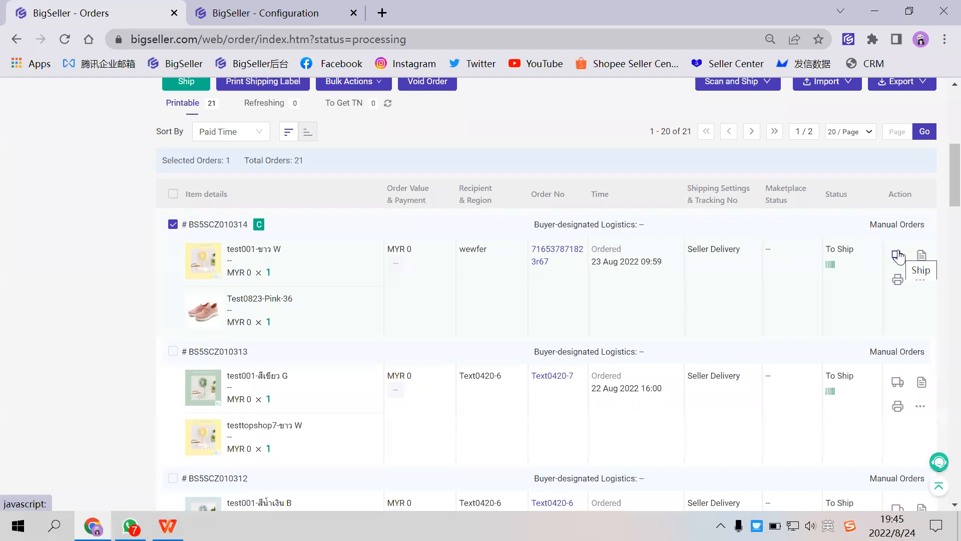
scroll(210, 246, "up", 3)
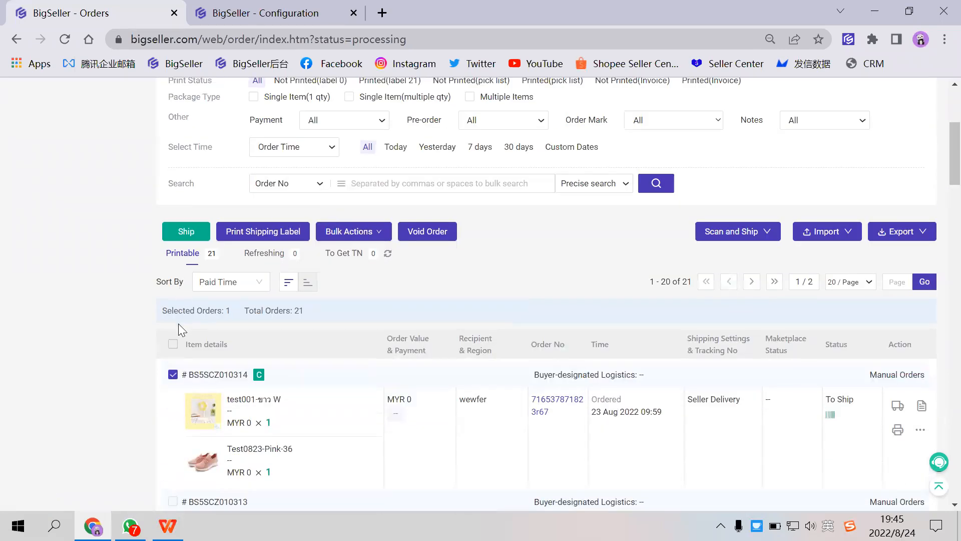
left_click(173, 344)
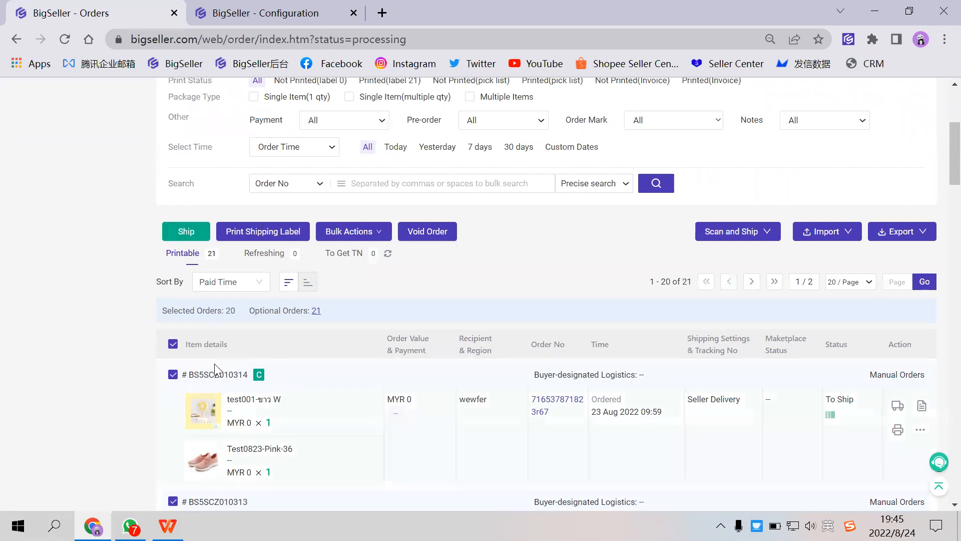
left_click(236, 364)
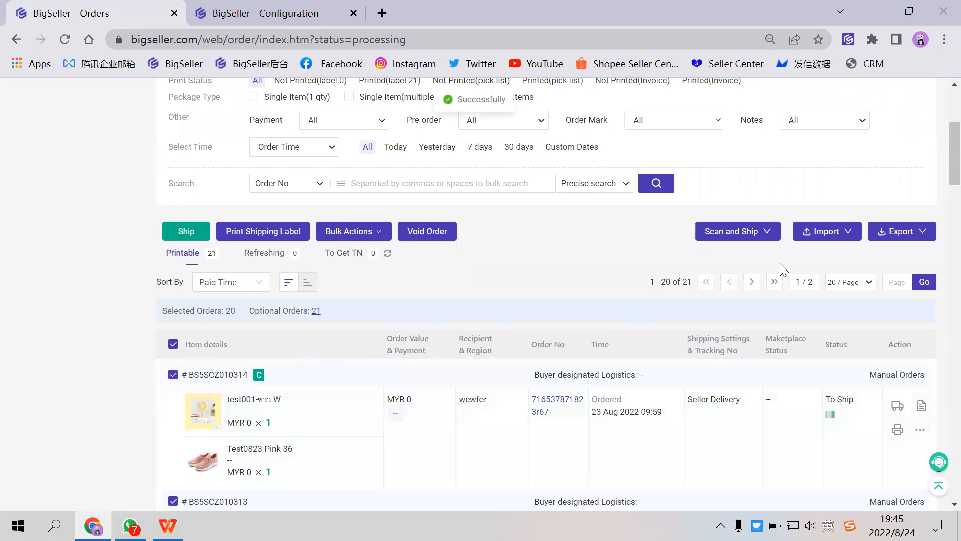
- Open the Scan to Ship page from the In Process Orders list and make its scan field ready for input
mouse_move(765, 240)
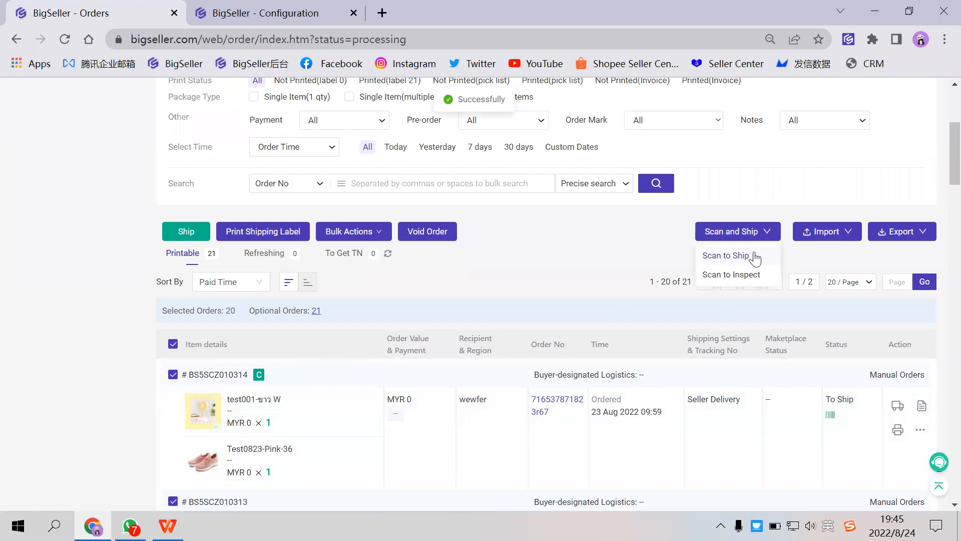
left_click(755, 257)
left_click(130, 14)
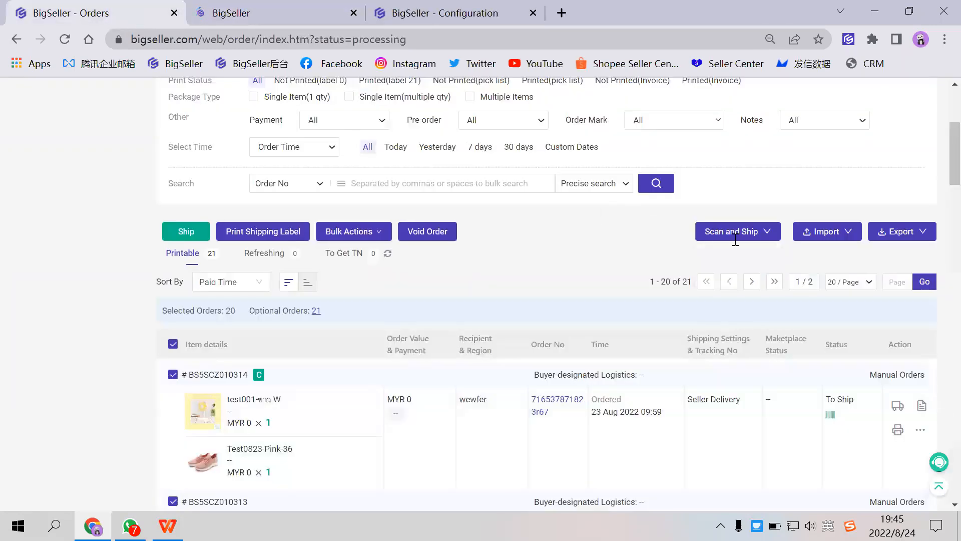
left_click(283, 12)
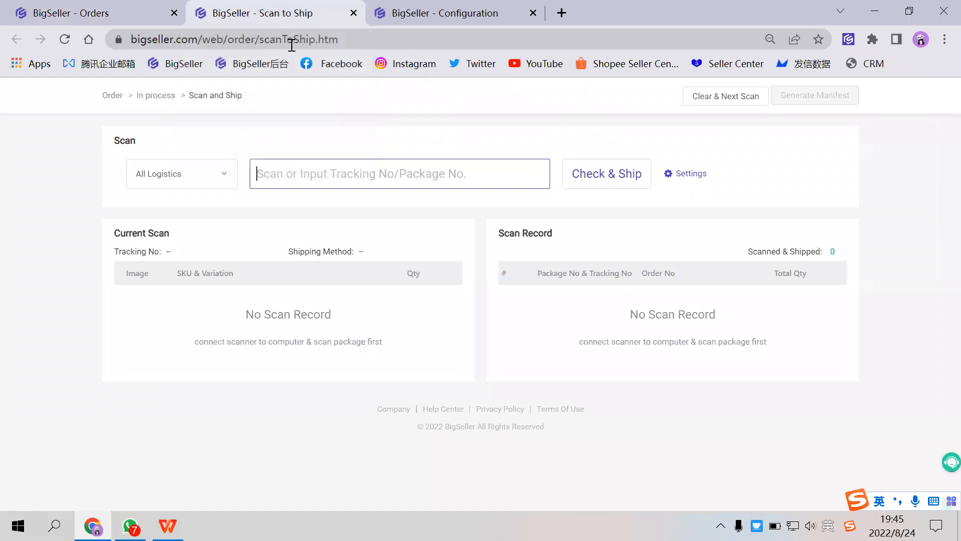
left_click(302, 181)
- Copy the package number of the first order in the In Process Orders list into the Scan to Ship scan field
left_click(118, 7)
scroll(76, 199, "up", 3)
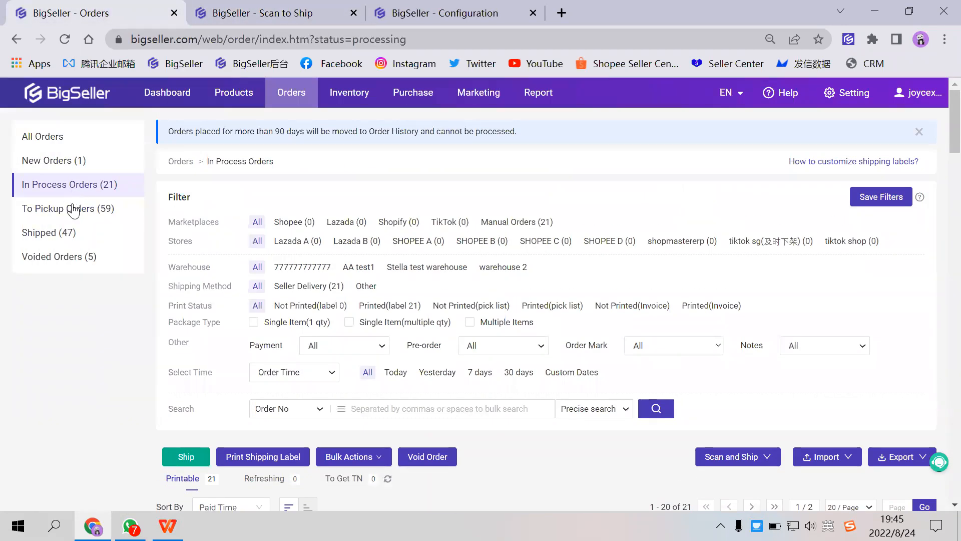
scroll(110, 209, "down", 2)
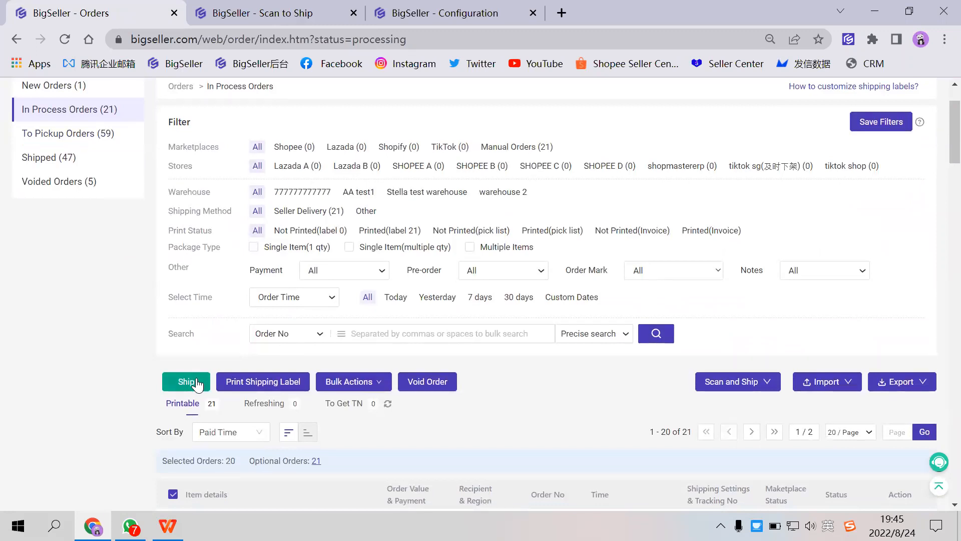
left_click(300, 19)
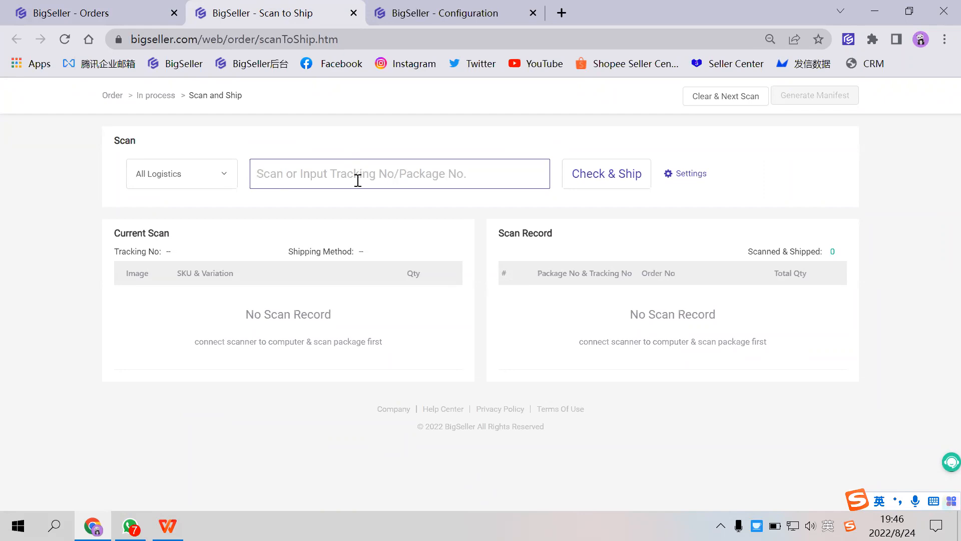
type("BS5SCZ010314")
left_click(133, 13)
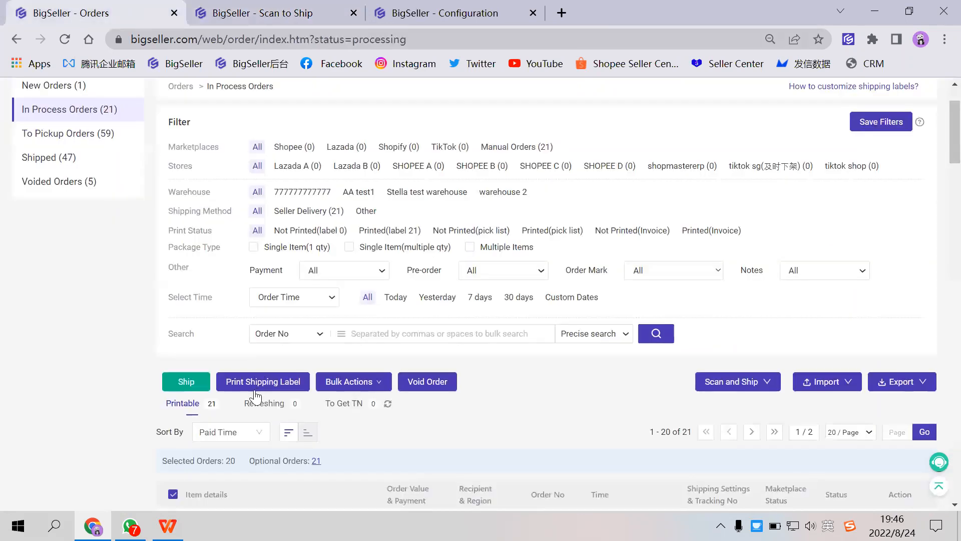
scroll(227, 429, "down", 2)
scroll(256, 328, "down", 2)
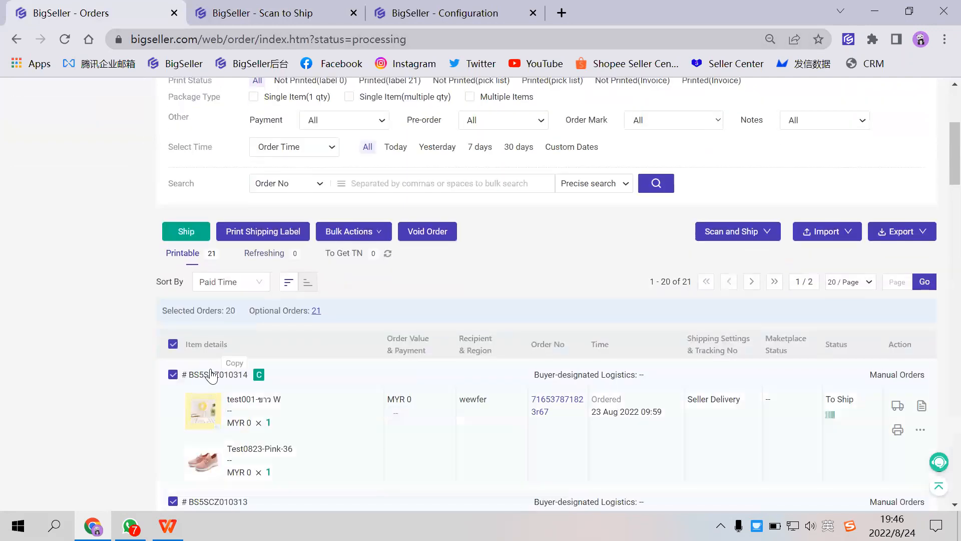
left_click(295, 15)
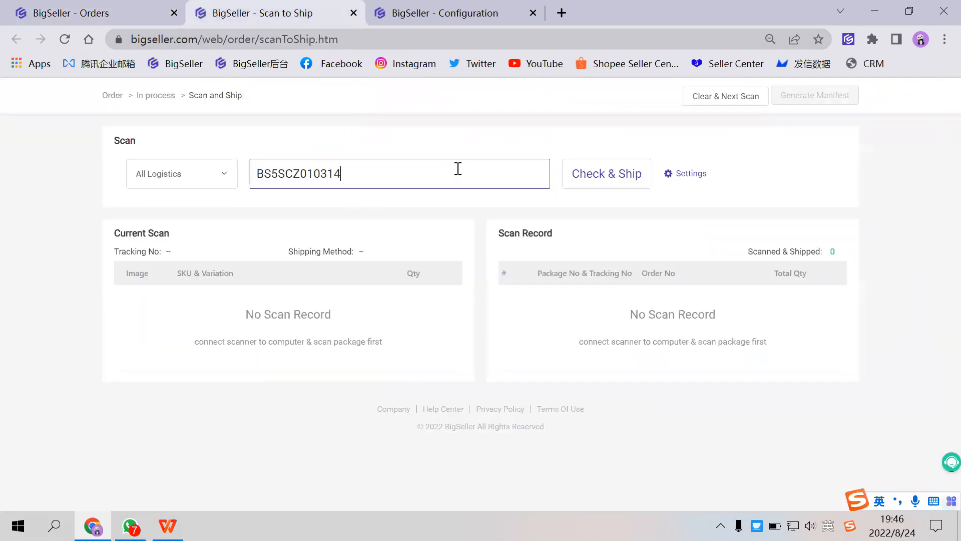
- Review the manifest and scan settings, choose 2 times for Scan Times, and save
left_click(684, 176)
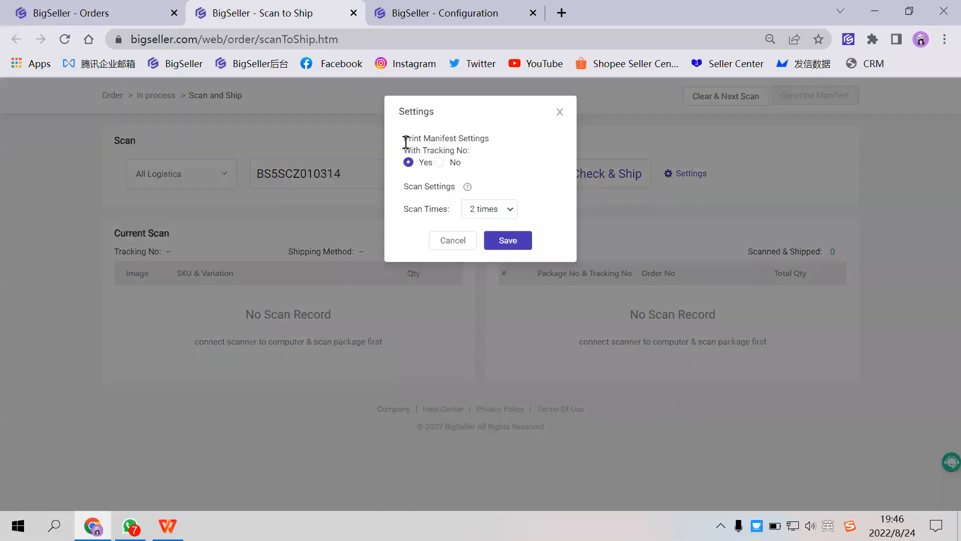
left_click_drag(404, 144, 461, 149)
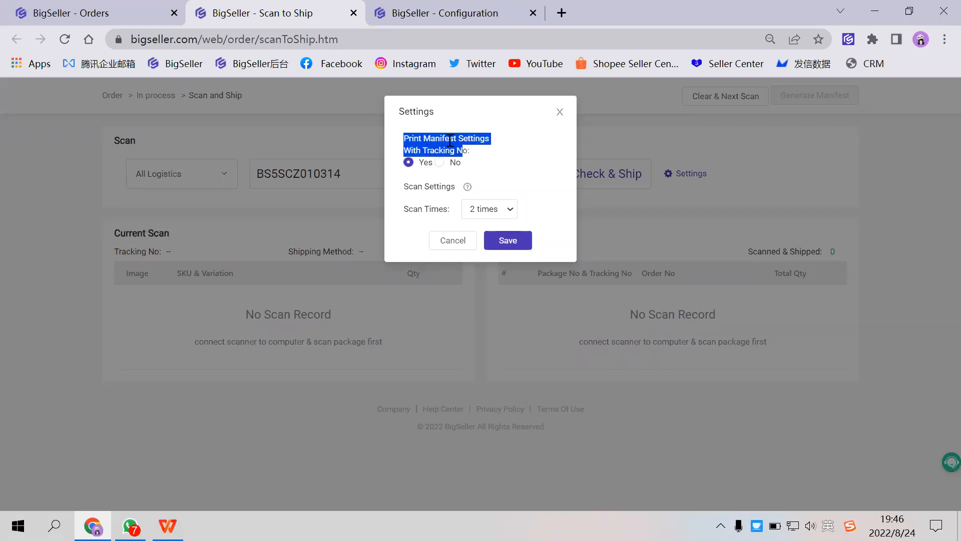
left_click(415, 203)
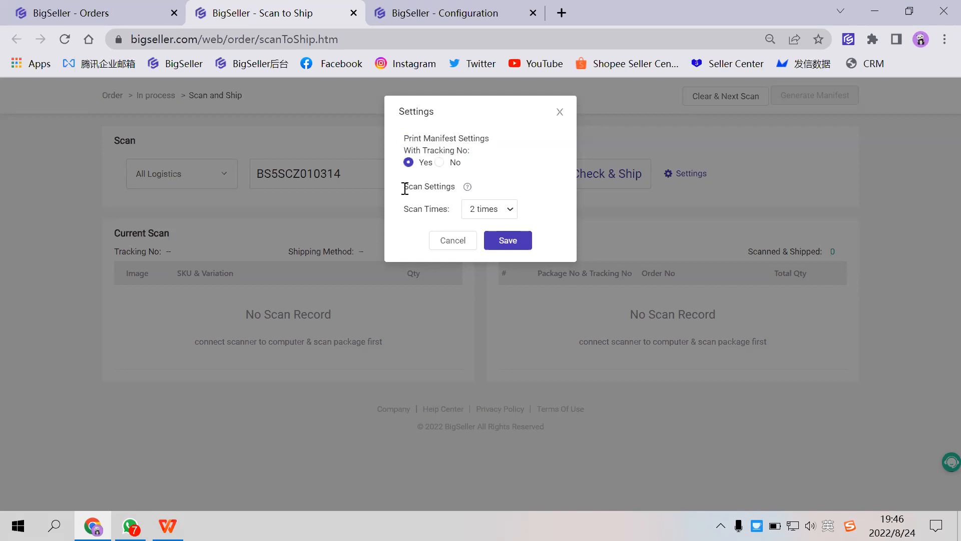
left_click_drag(405, 188, 457, 187)
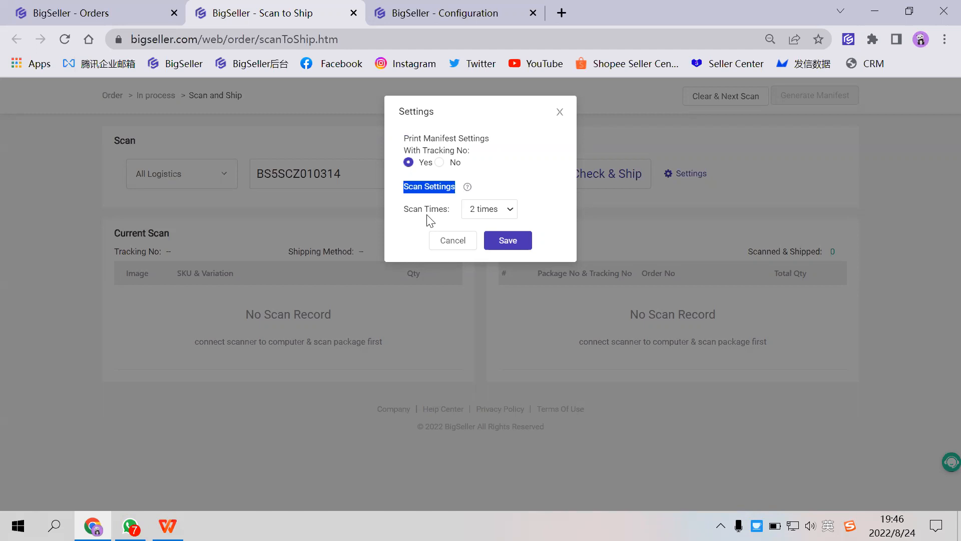
left_click(485, 210)
left_click(531, 190)
left_click(502, 212)
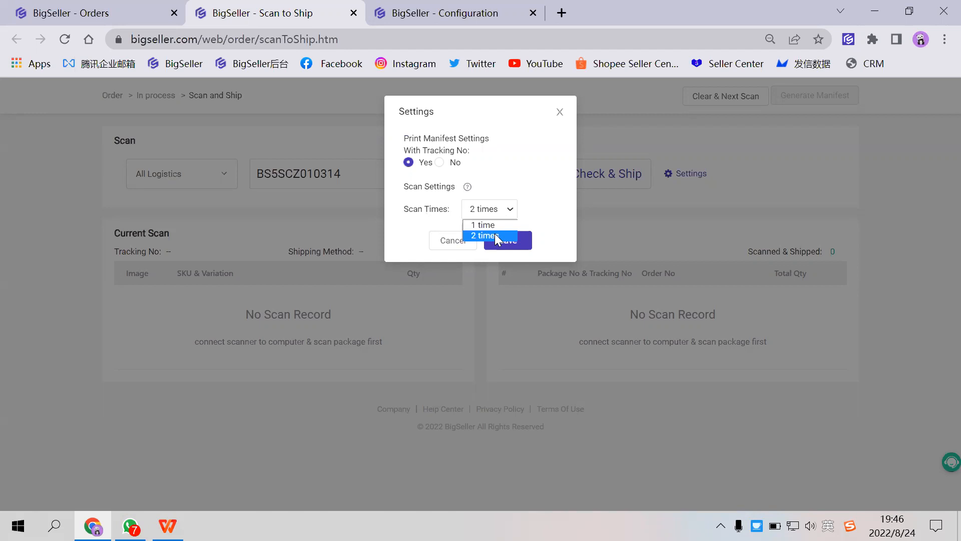
left_click(498, 236)
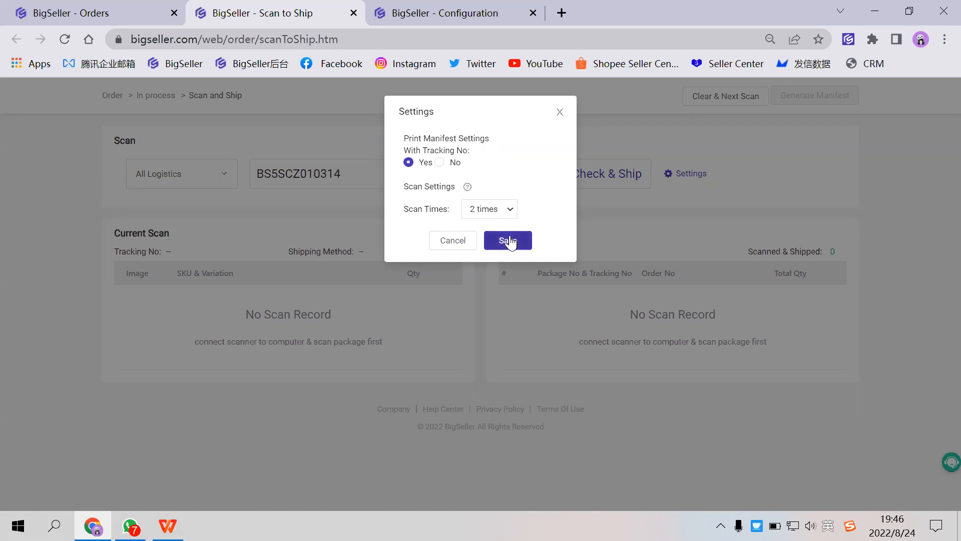
left_click(508, 241)
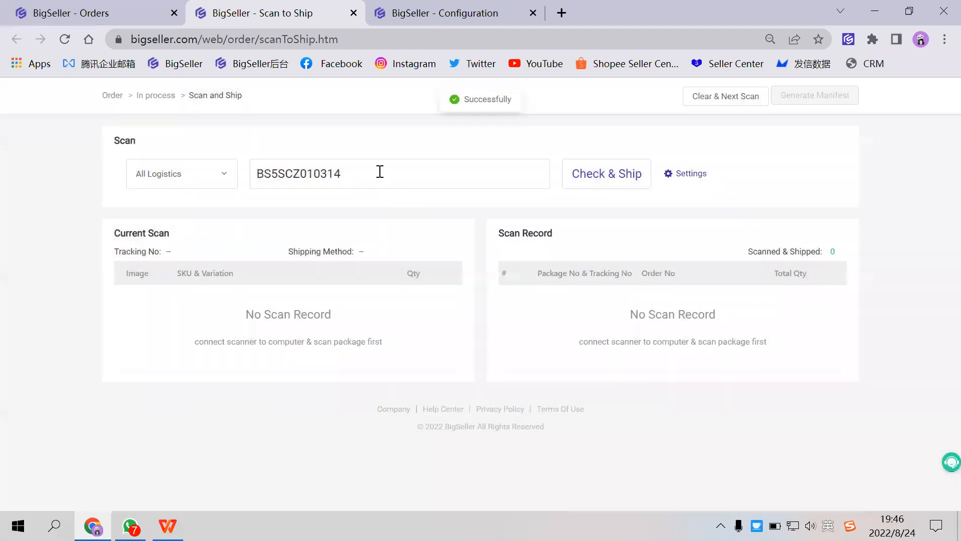
- Scan the entered package number twice, checking the package's shipping method and items between the scans, to ship it
left_click(380, 172)
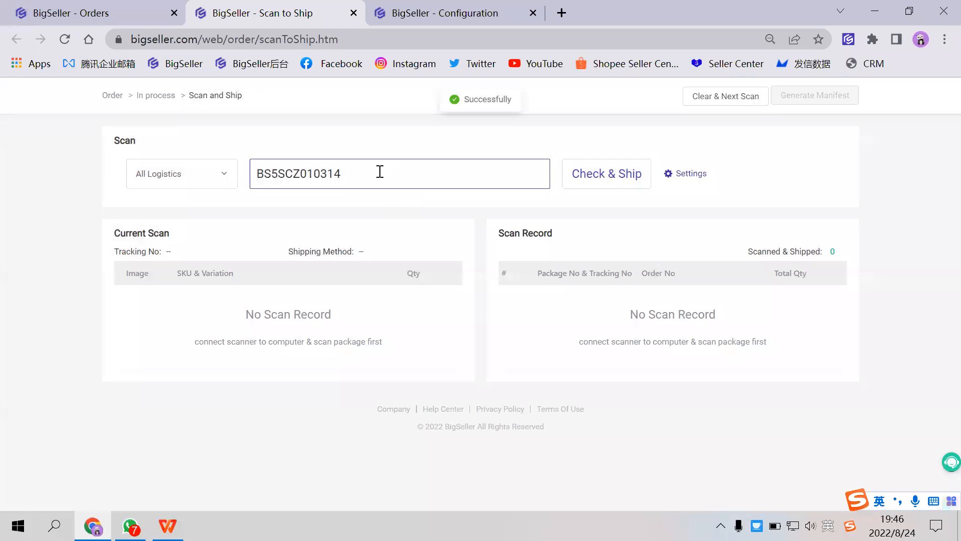
key("Return")
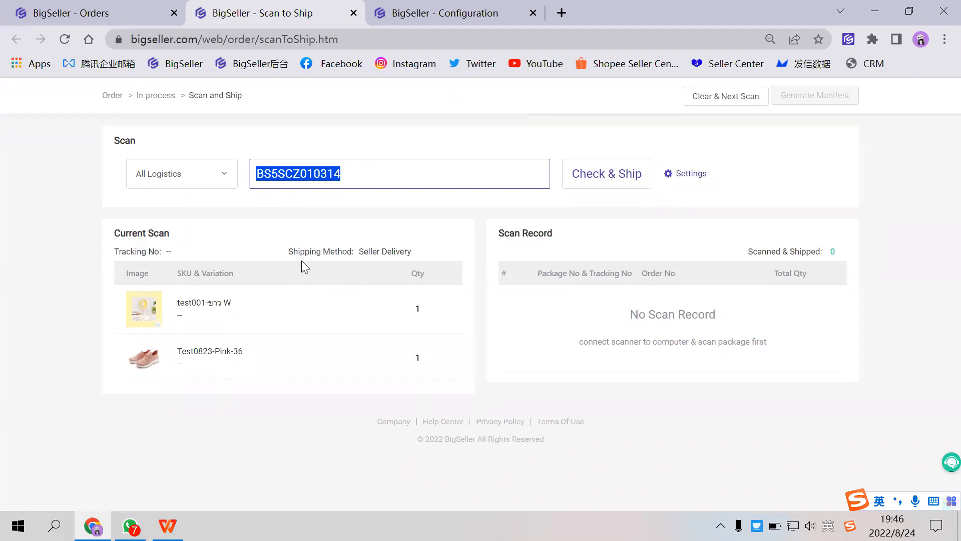
left_click(283, 255)
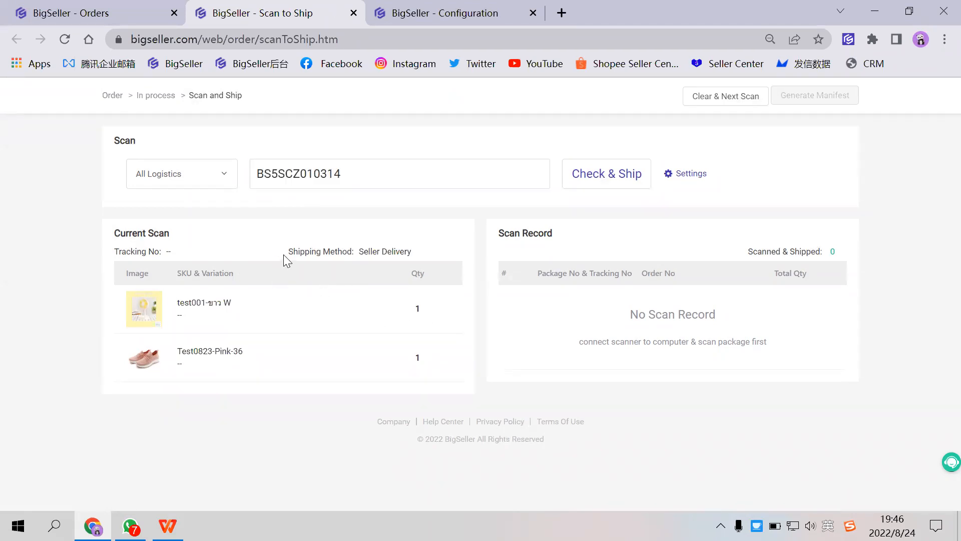
left_click_drag(283, 254, 429, 282)
left_click(237, 312)
left_click(381, 172)
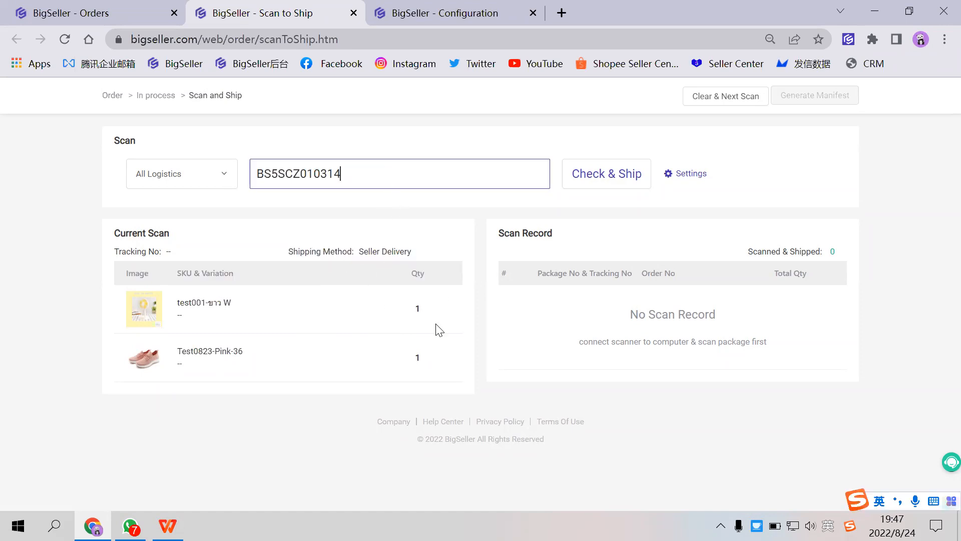
key("Return")
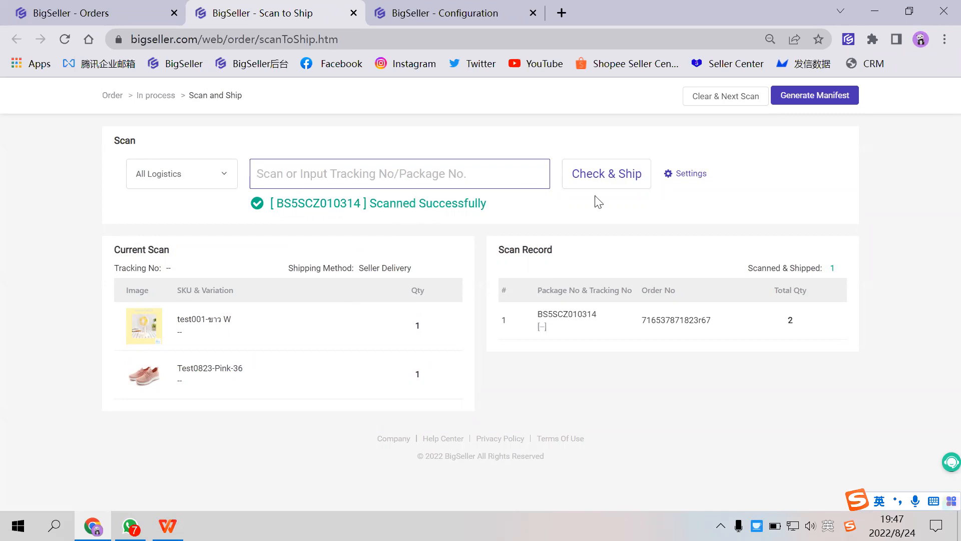
- Copy the package number of the second order in the In Process Orders list and return to Scan to Ship
left_click(135, 23)
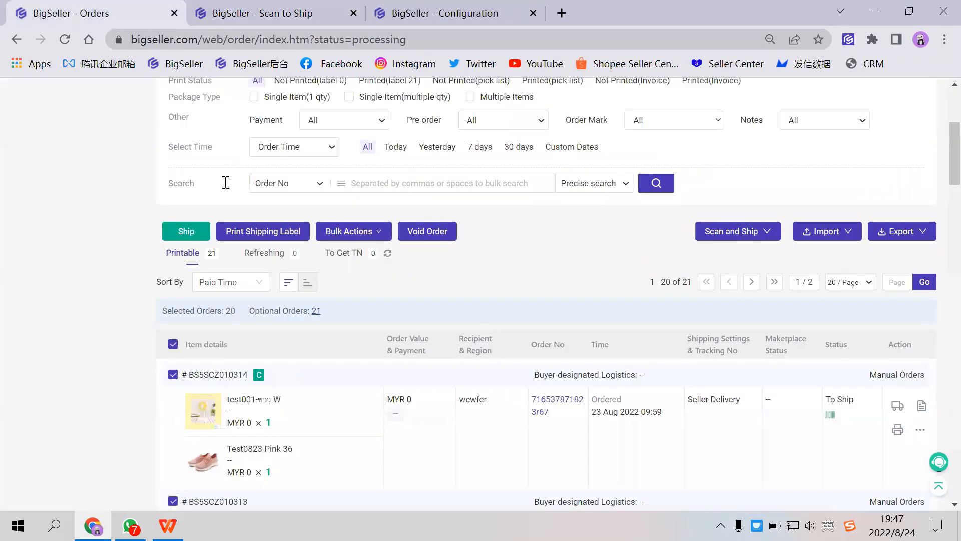
scroll(240, 268, "down", 3)
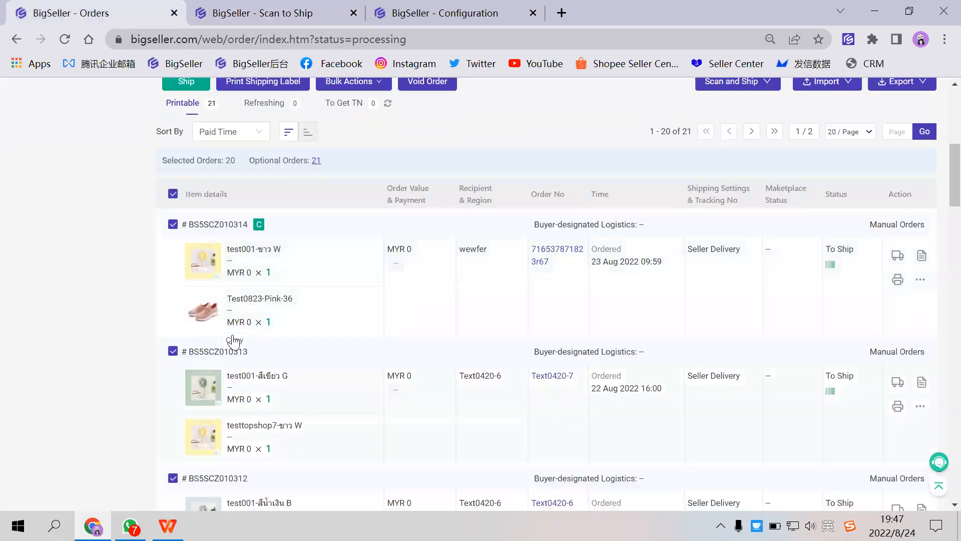
left_click(234, 340)
scroll(393, 200, "up", 5)
left_click(329, 19)
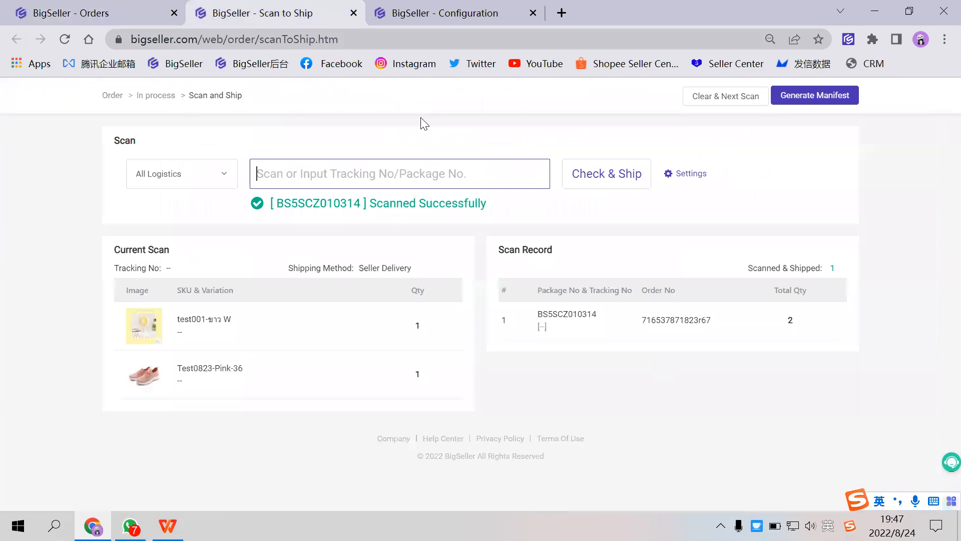
- Set Scan Times to 1 time in the scan settings and save
left_click(682, 174)
left_click(493, 210)
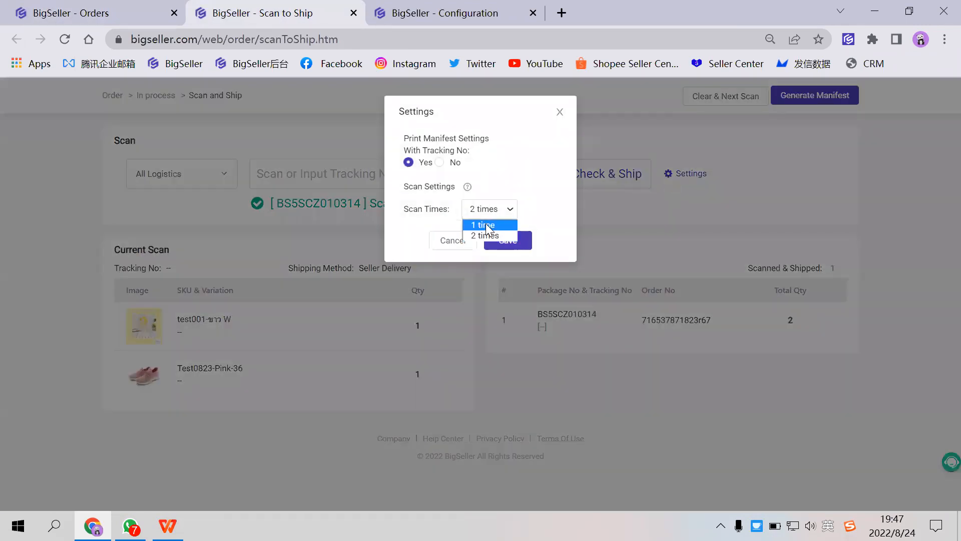
left_click(487, 226)
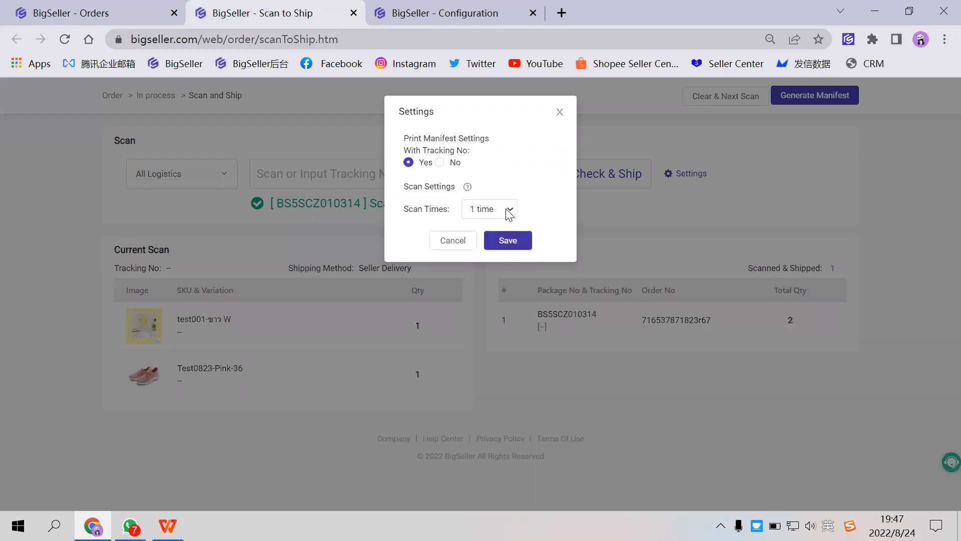
left_click(516, 241)
- Enter the second order's package number in the scan field and scan it once to ship the package
left_click(365, 187)
type("BS5SCZ010313")
key("Return")
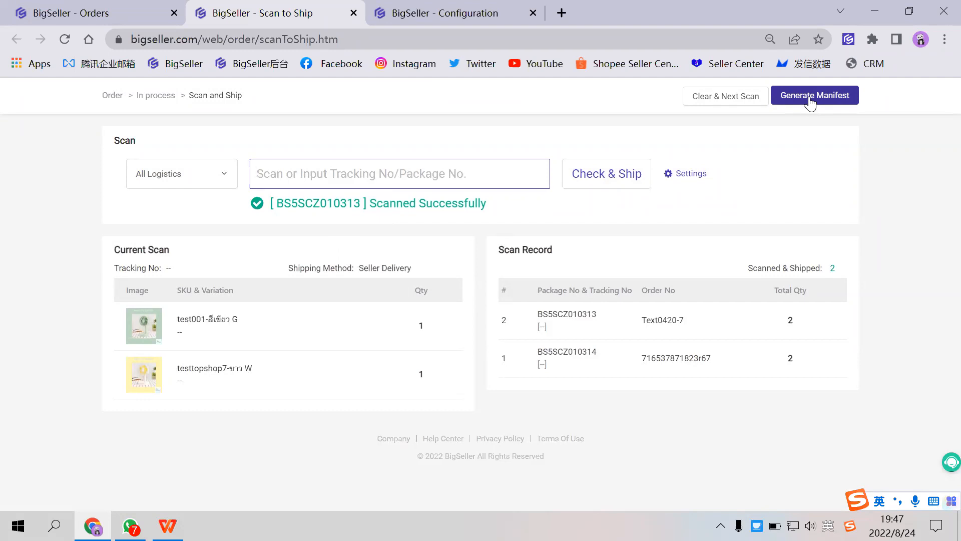
- Look over the order tools, including Manifest Manage, and close the Scan to Ship page without generating a manifest
left_click(127, 9)
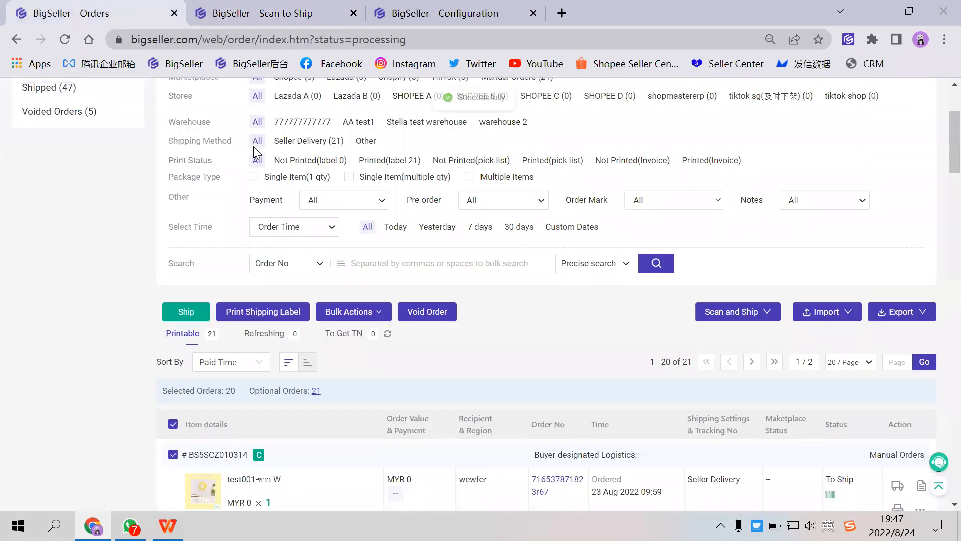
scroll(253, 146, "up", 3)
mouse_move(292, 92)
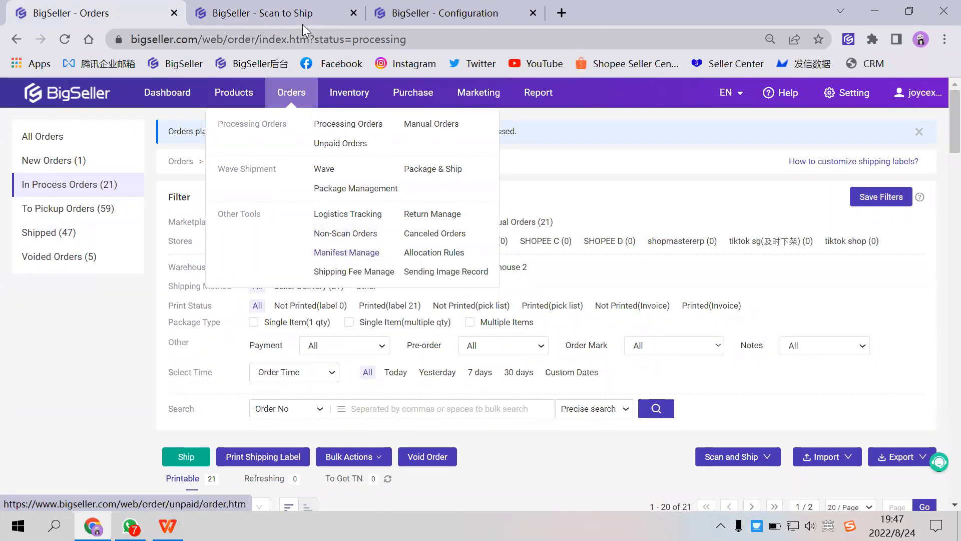
left_click(289, 12)
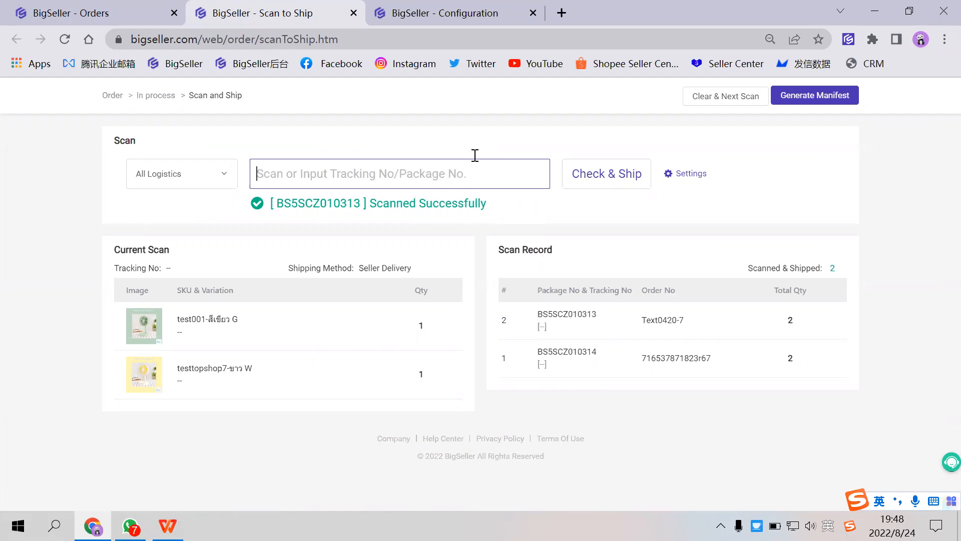
left_click(353, 13)
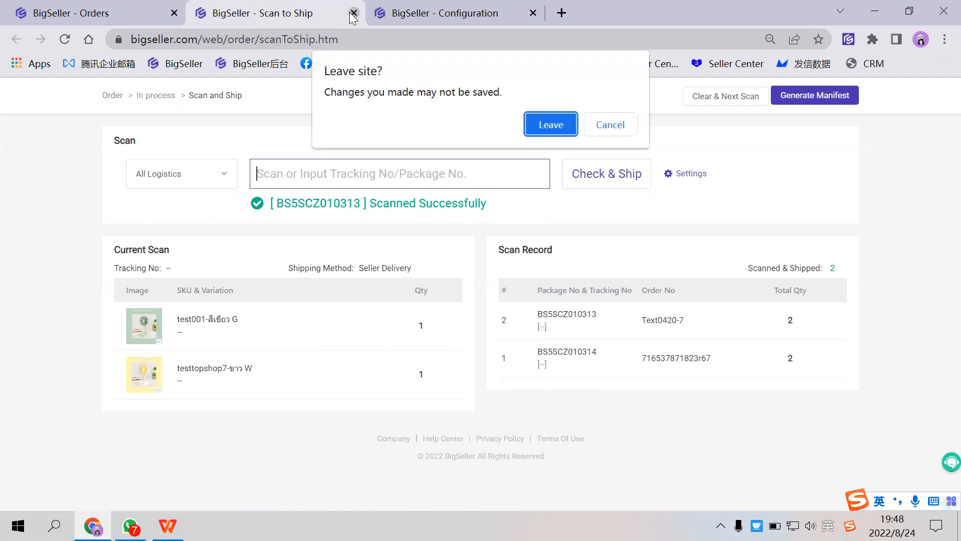
left_click(556, 129)
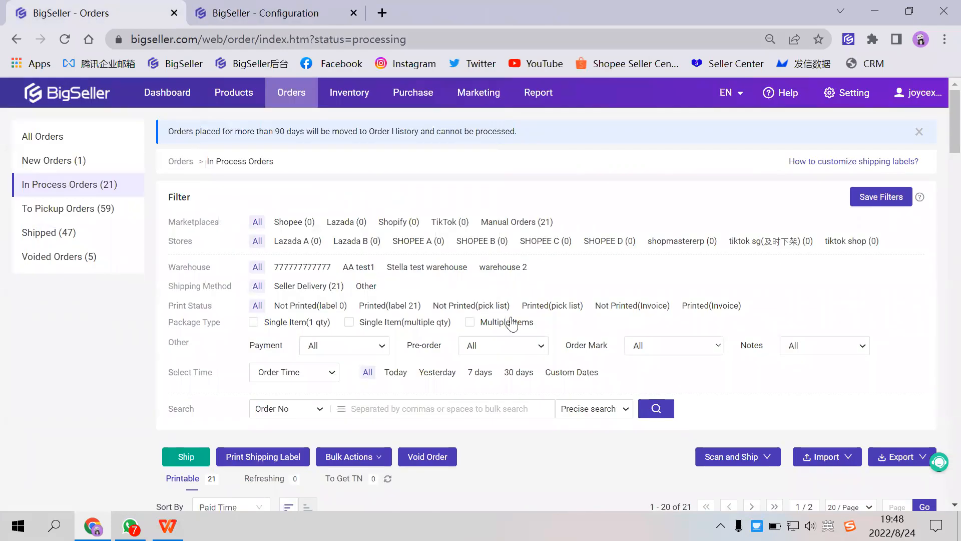
- Deselect all in-process orders, select only the first one, ship it, and close the shipping result
scroll(208, 369, "down", 3)
scroll(177, 411, "down", 1)
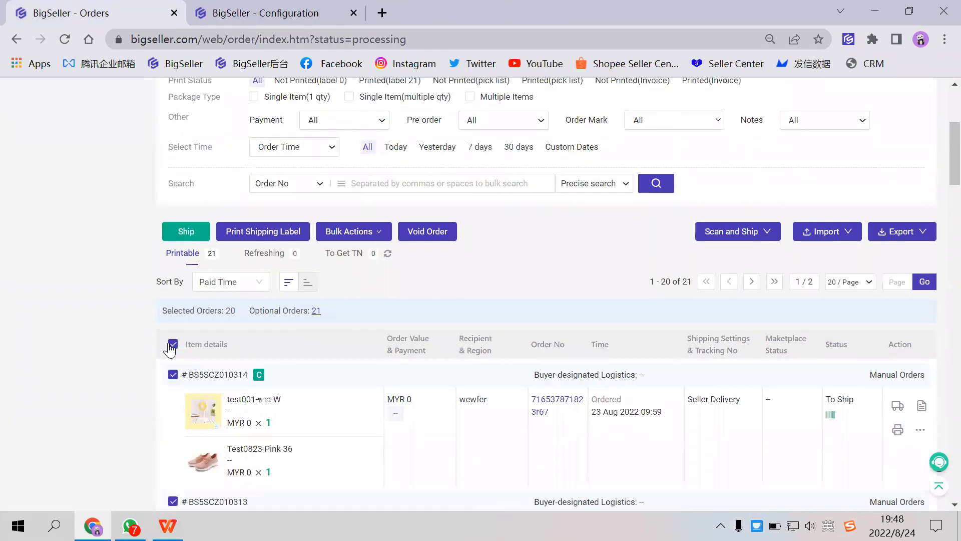
left_click(176, 346)
left_click(174, 345)
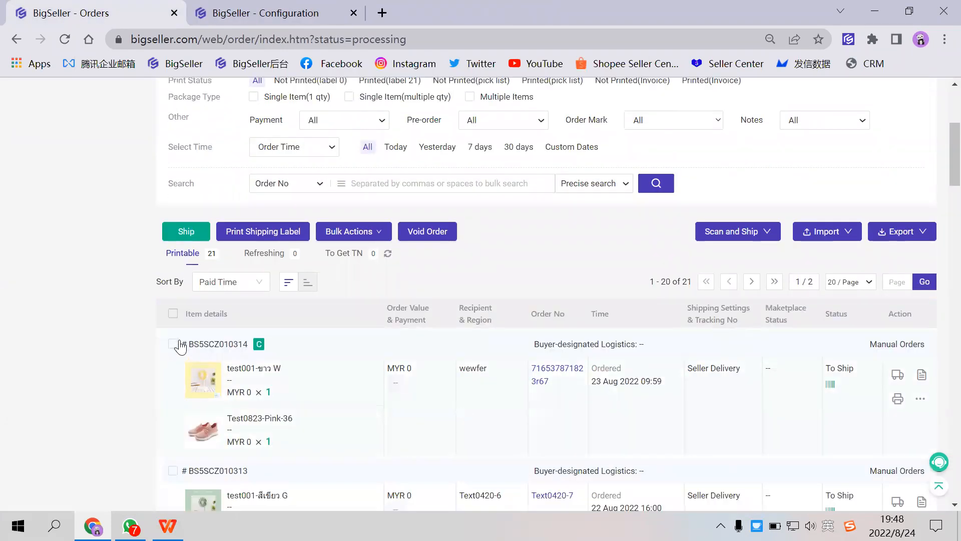
left_click(192, 228)
left_click(503, 168)
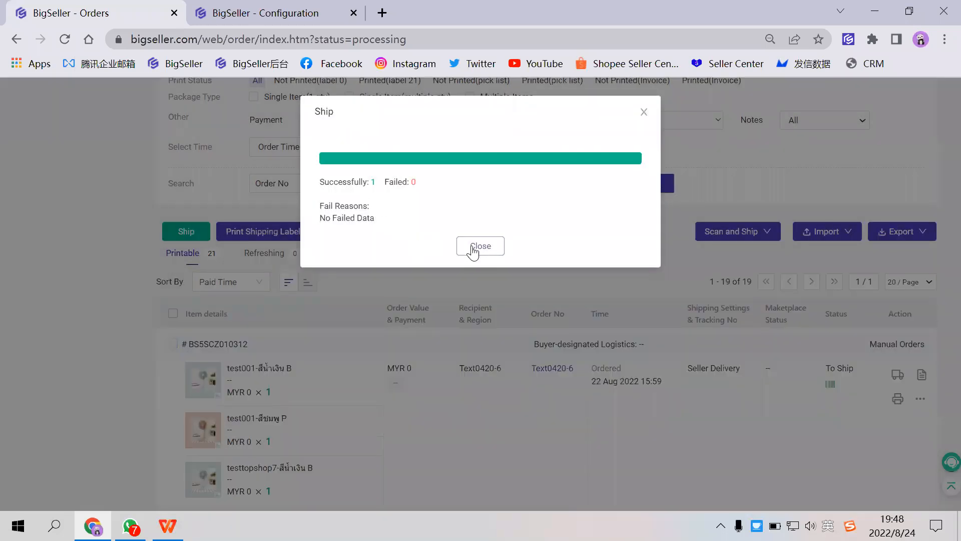
left_click(473, 248)
scroll(350, 210, "up", 3)
scroll(258, 219, "up", 2)
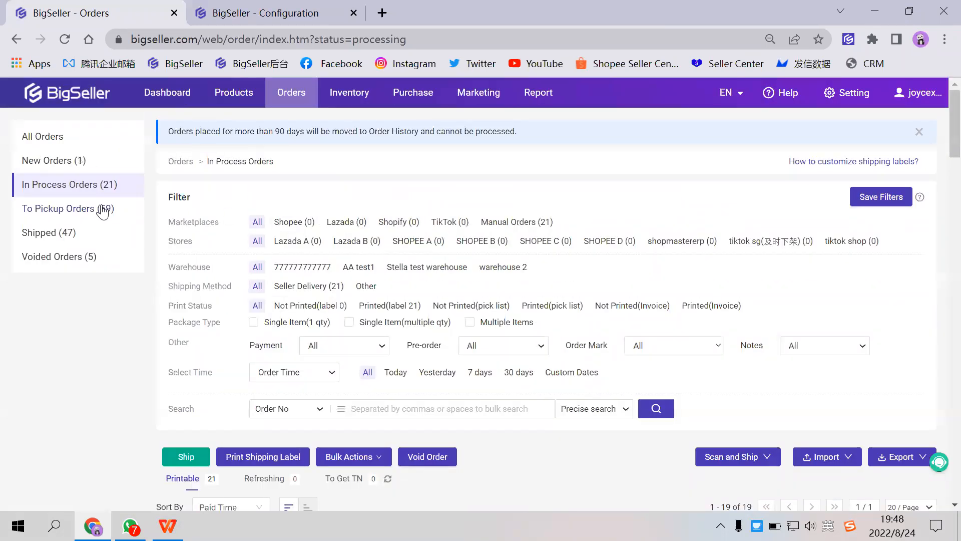
- Open the To Pickup Orders list and examine its filters, order details and shipping information
left_click(103, 211)
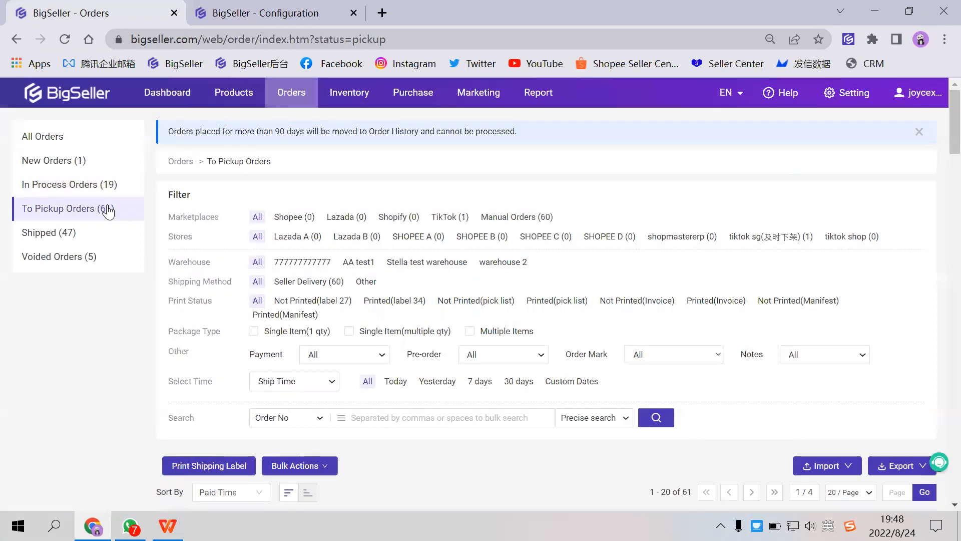
scroll(351, 293, "down", 5)
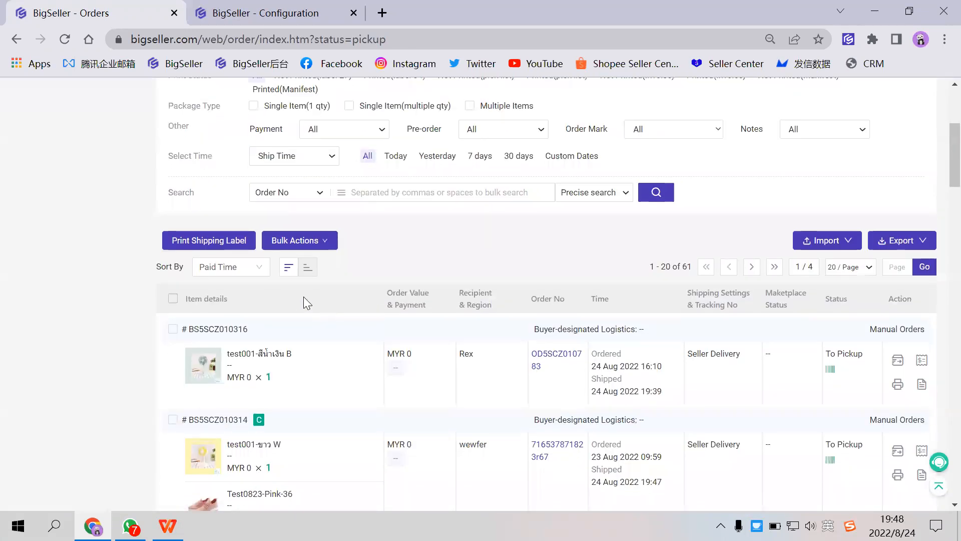
scroll(250, 270, "up", 5)
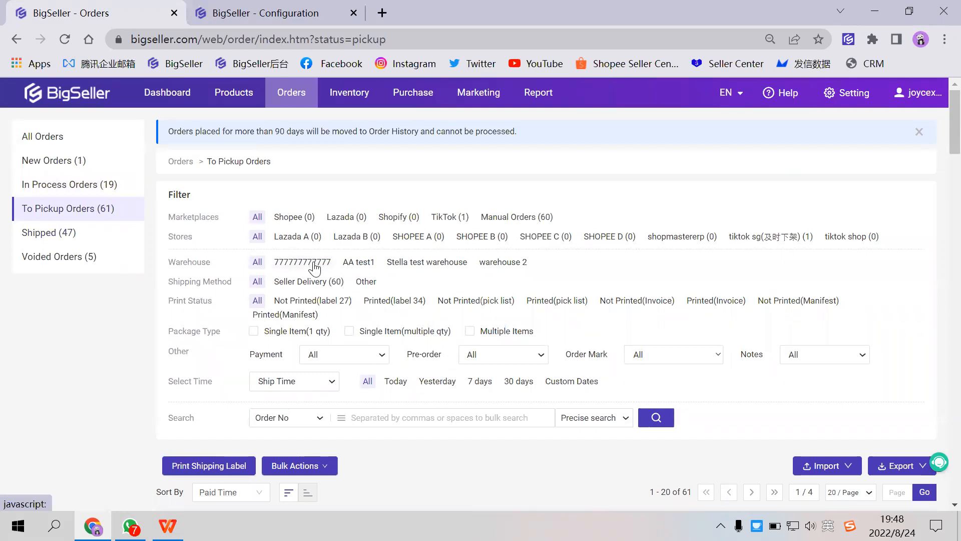
scroll(314, 269, "down", 2)
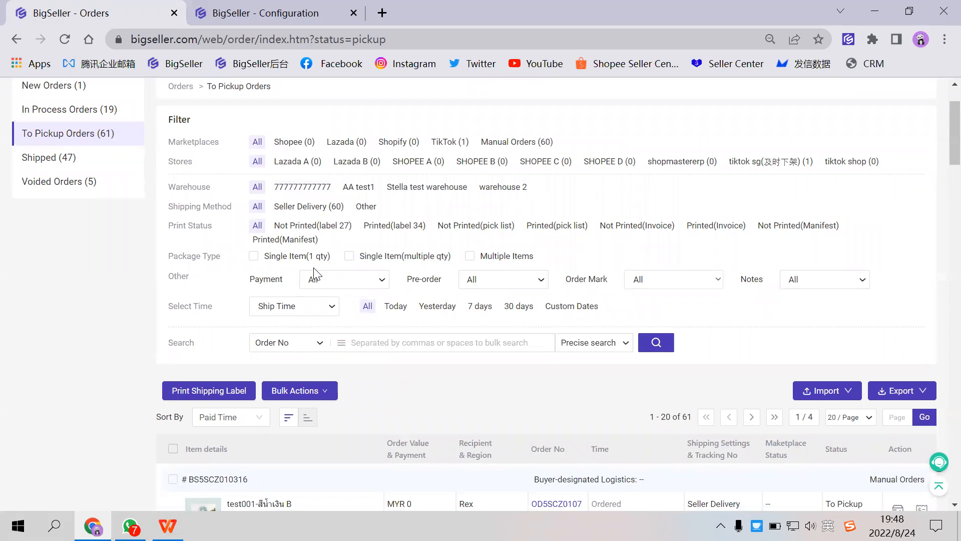
scroll(637, 363, "down", 2)
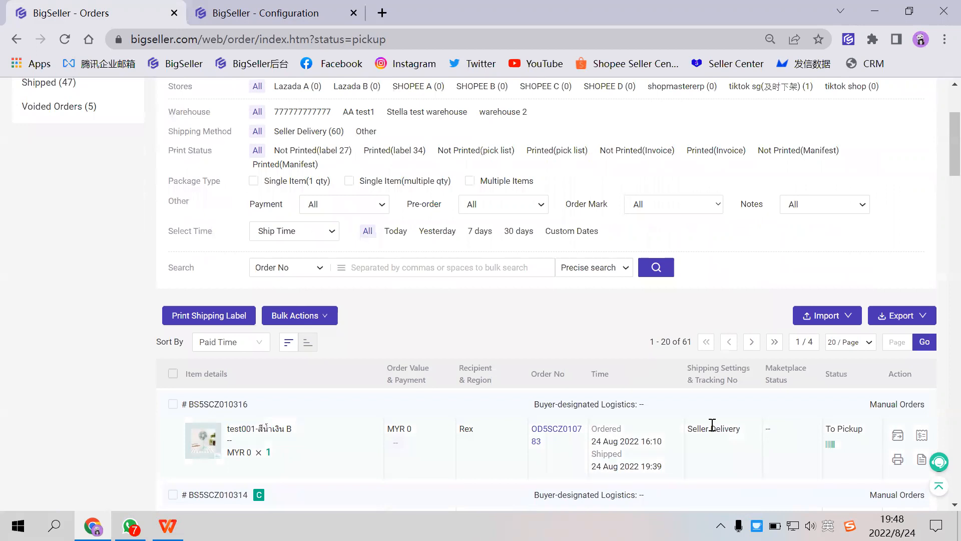
scroll(704, 415, "down", 2)
scroll(703, 416, "up", 4)
scroll(696, 420, "down", 2)
scroll(690, 420, "up", 4)
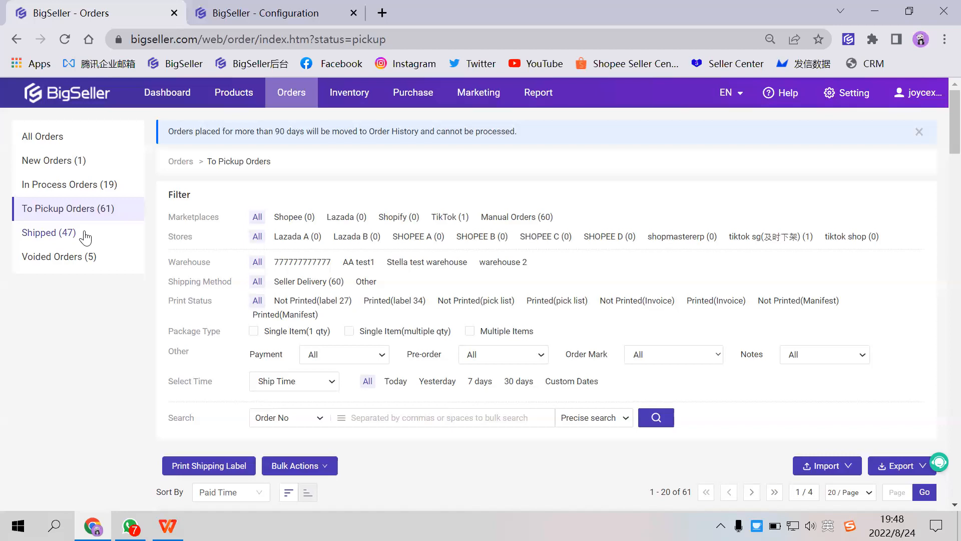
- In the order settings' Other Settings, turn on the Auto Tools option that moves scanned orders to Shipped and deducts inventory
left_click(855, 100)
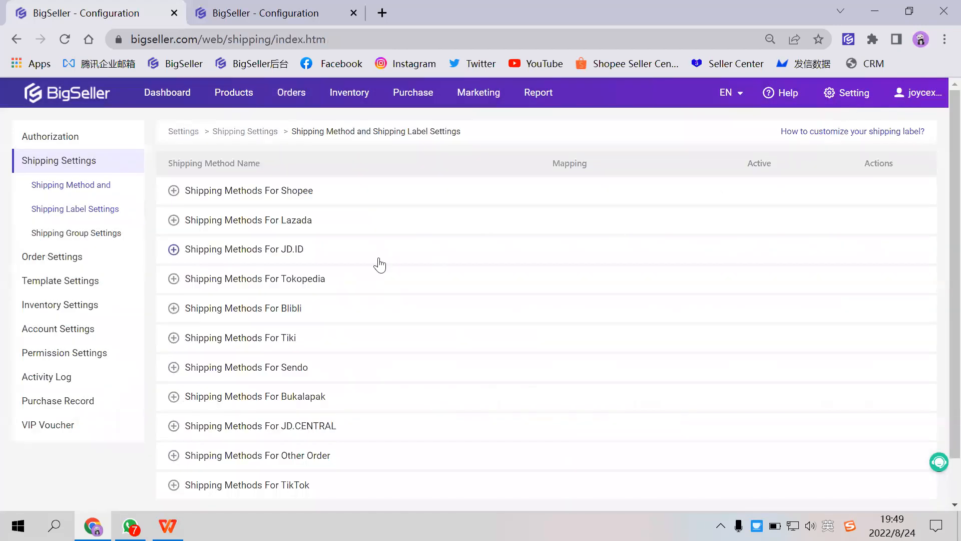
left_click(80, 259)
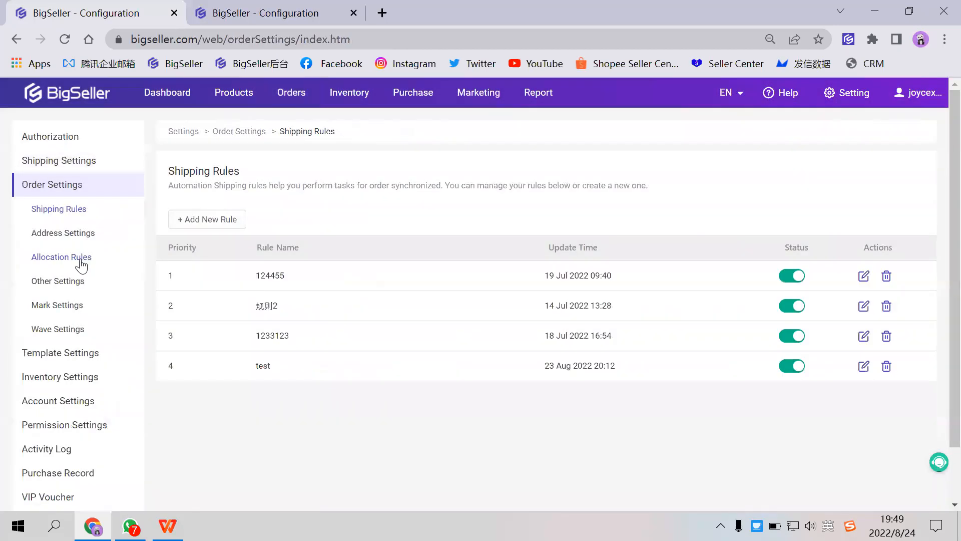
left_click(65, 284)
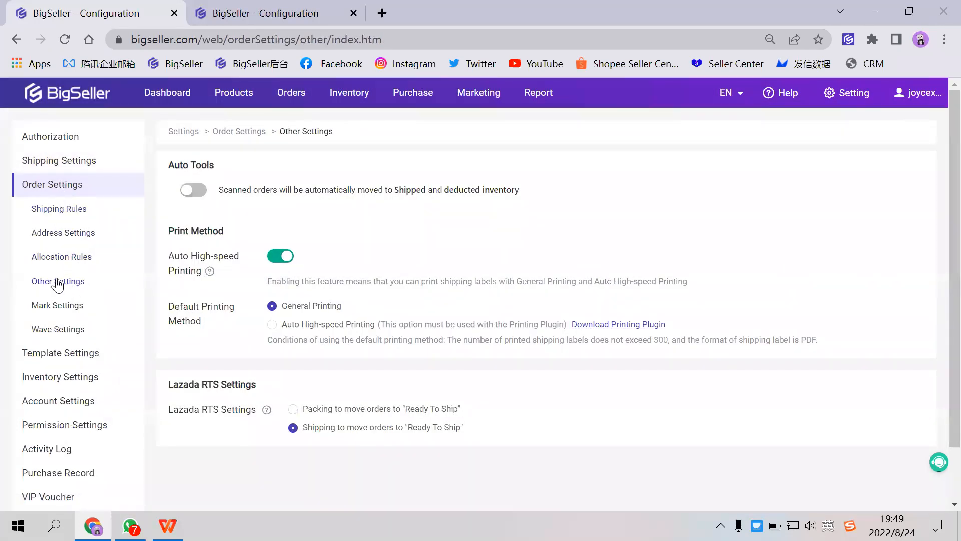
left_click_drag(169, 169, 224, 168)
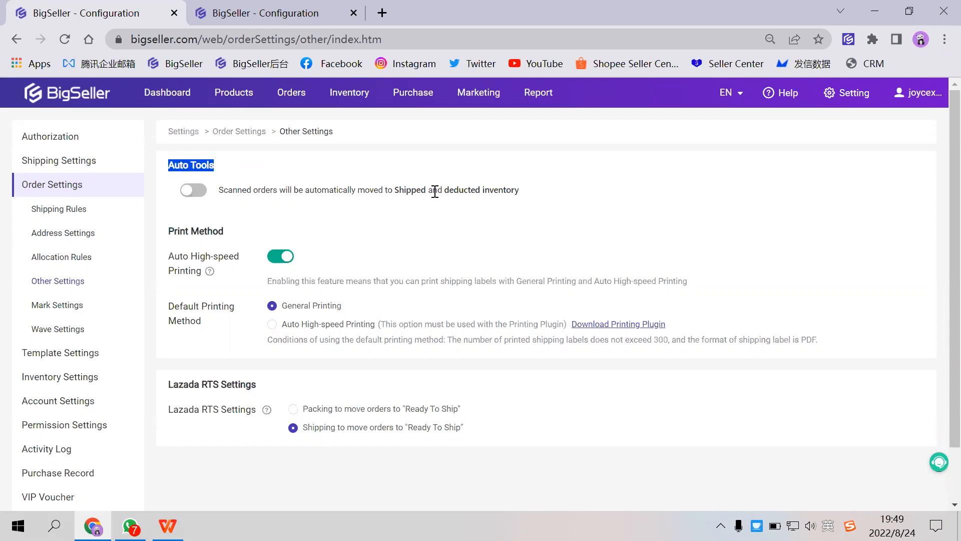
left_click(193, 190)
- Return to the order pages and review the Shipped orders list along with its available bulk actions
left_click(15, 43)
left_click(15, 44)
left_click(15, 42)
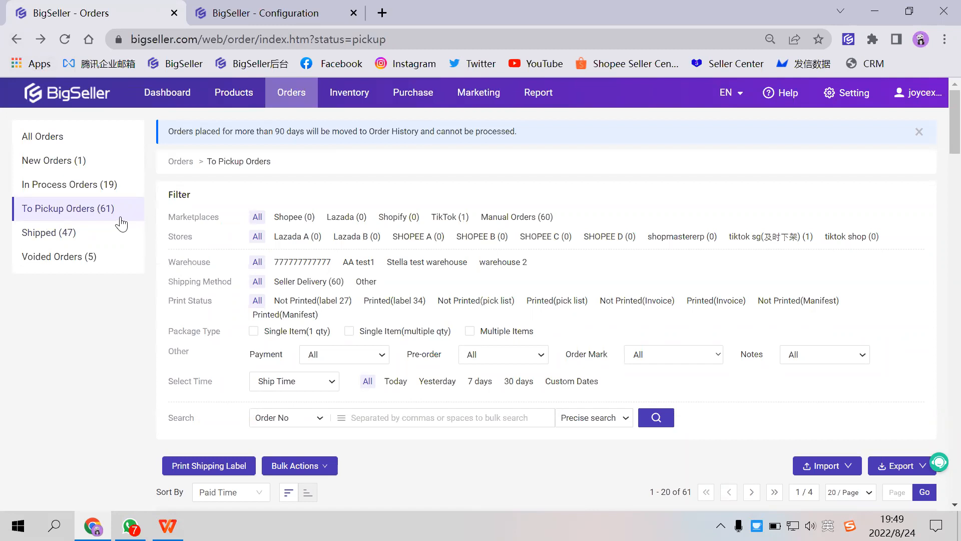
scroll(122, 223, "down", 1)
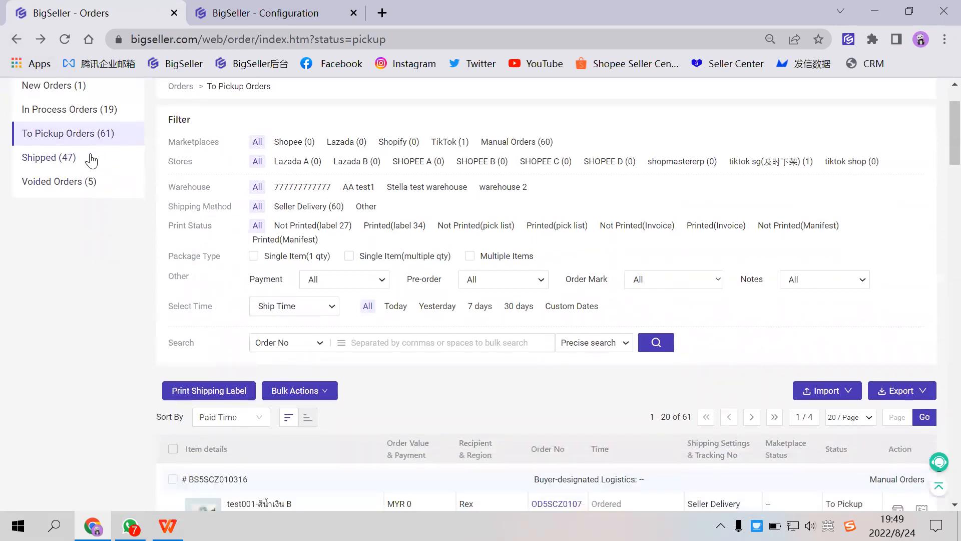
left_click(90, 158)
scroll(314, 395, "down", 3)
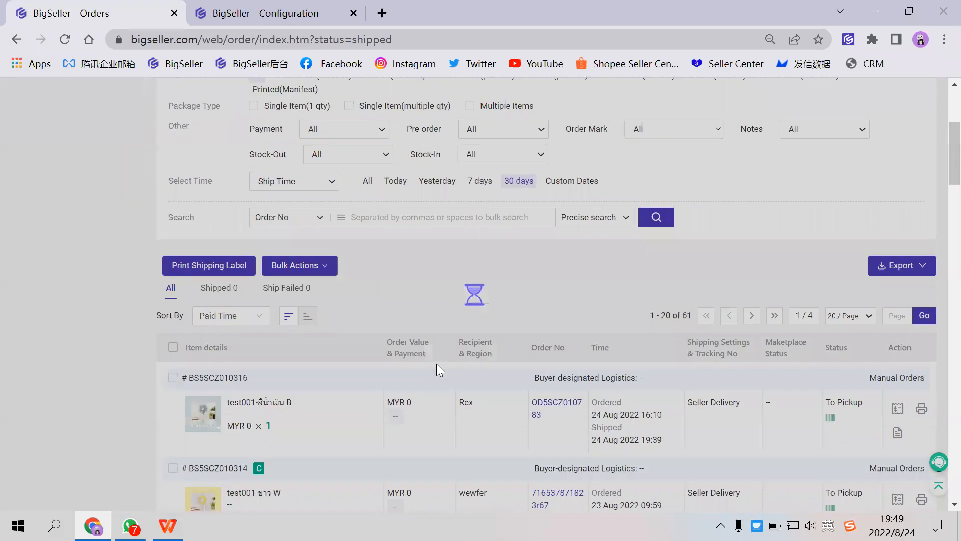
scroll(476, 326, "up", 3)
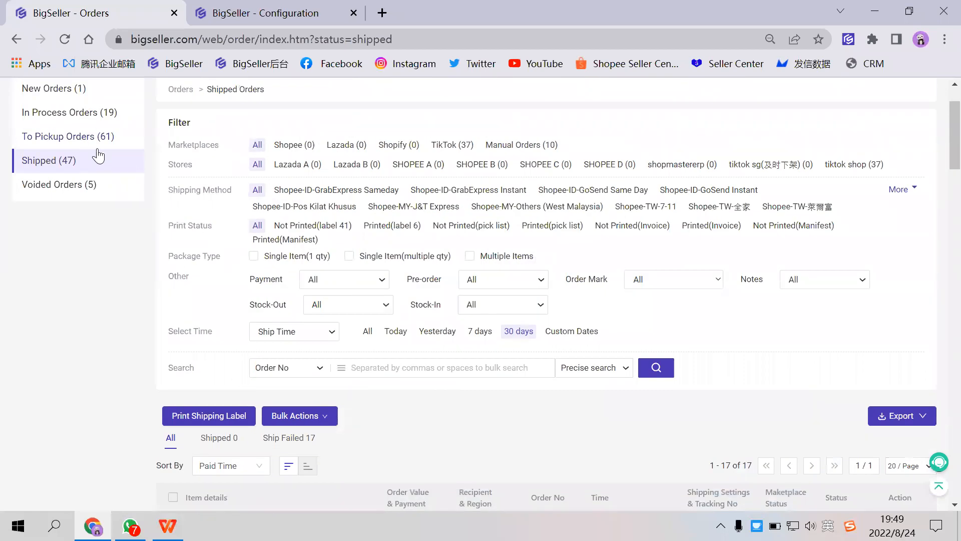
scroll(345, 369, "down", 1)
left_click(305, 343)
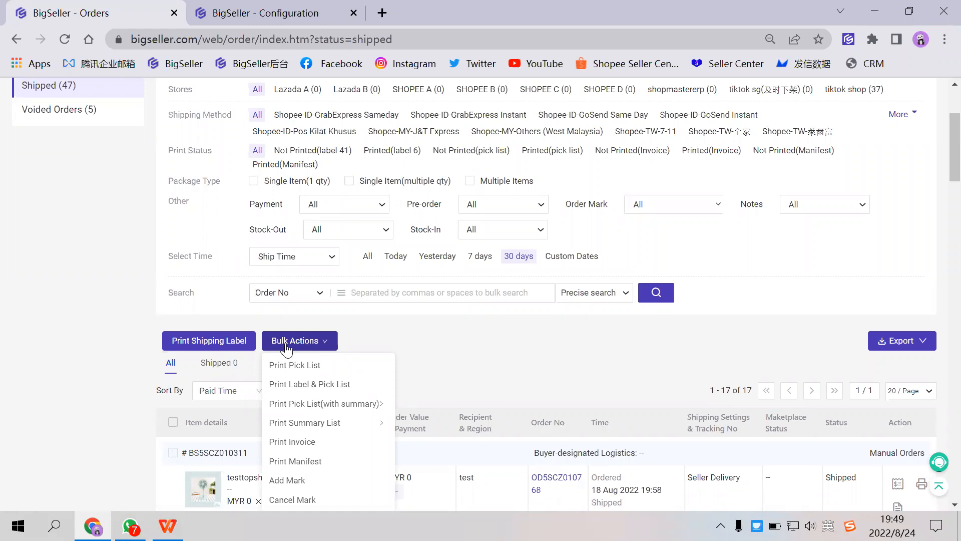
scroll(210, 301, "up", 2)
- Look over the To Pickup Orders list again and open the Voided Orders list
left_click(98, 213)
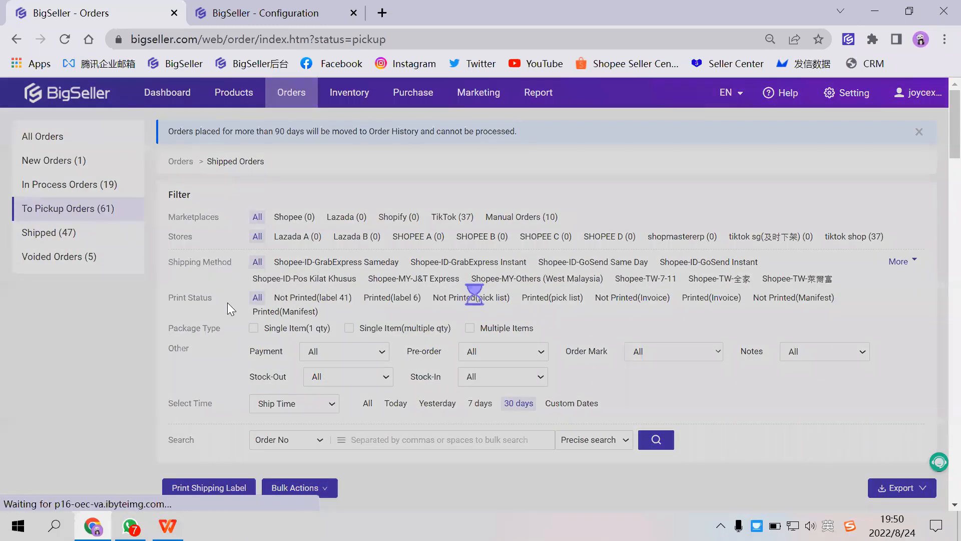
scroll(227, 303, "down", 3)
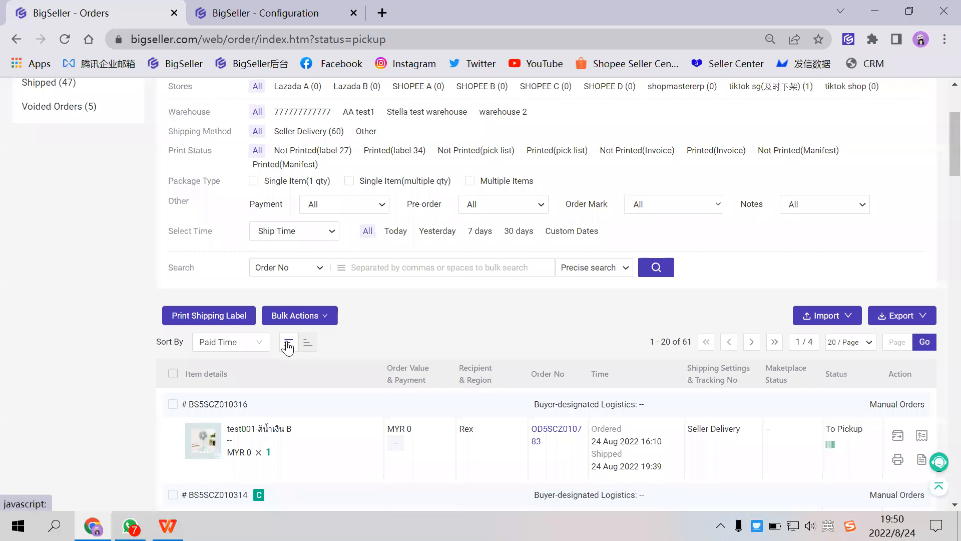
scroll(228, 303, "up", 3)
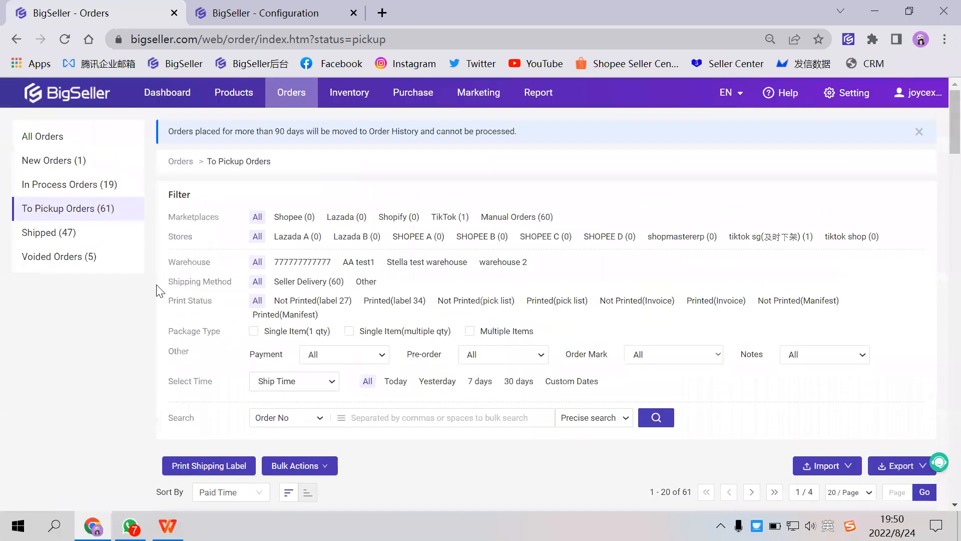
left_click(98, 259)
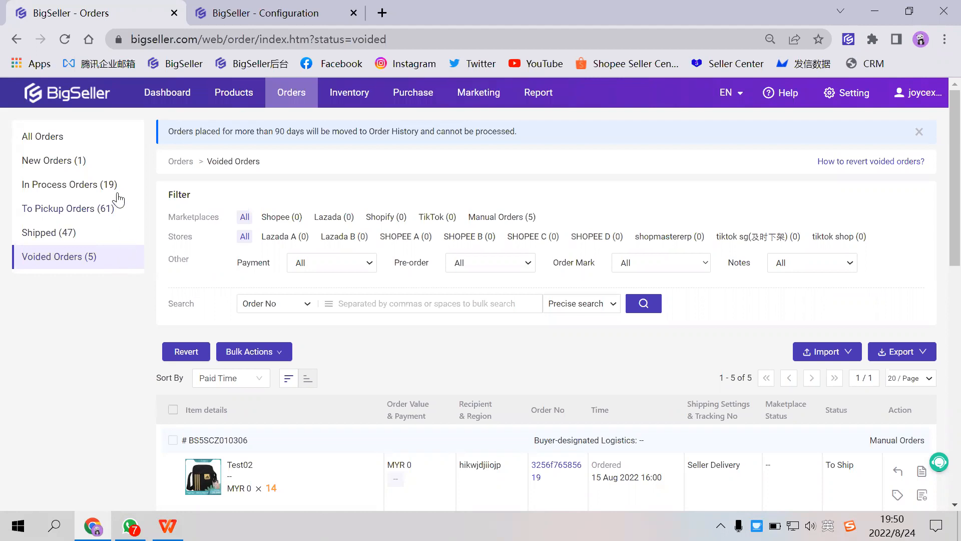
- Select the first order in the In Process Orders list and void it
left_click(103, 185)
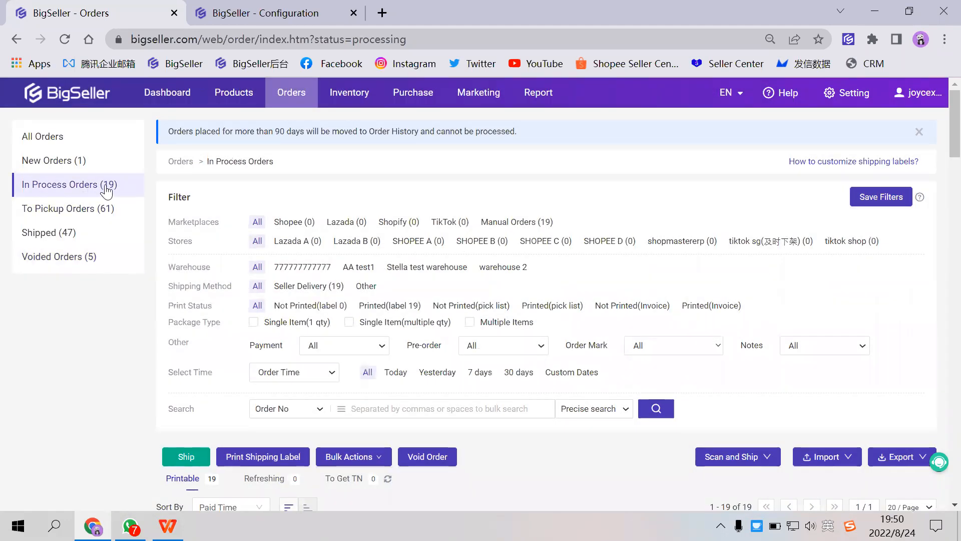
scroll(659, 407, "down", 4)
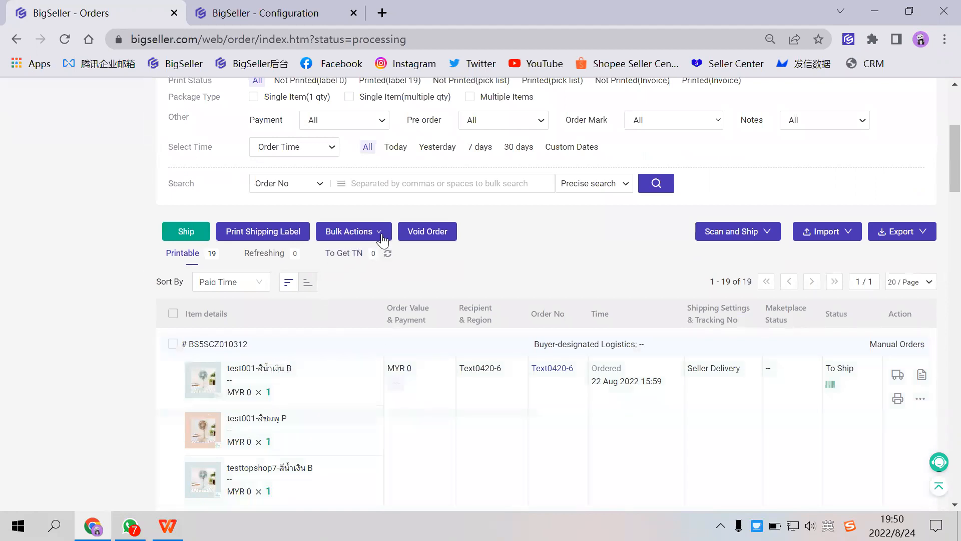
left_click(173, 344)
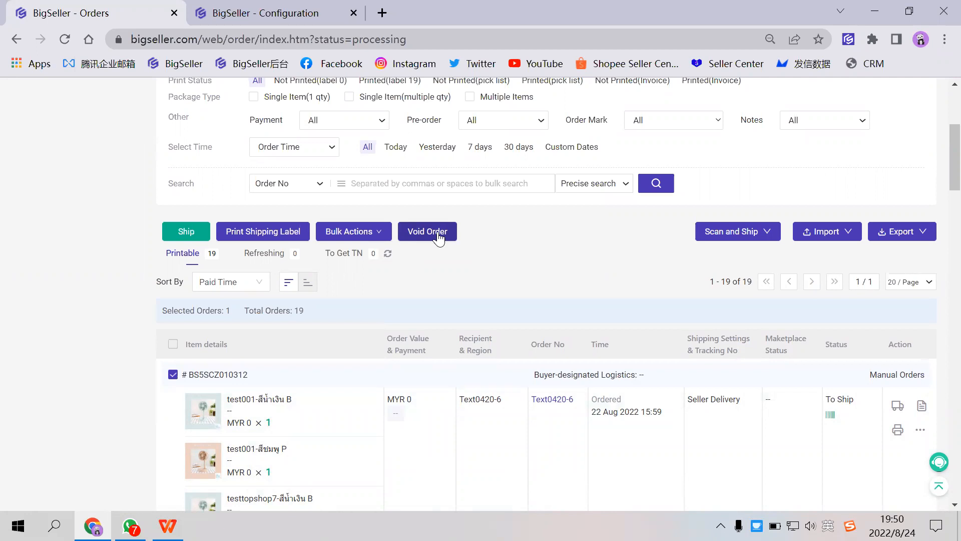
left_click(437, 233)
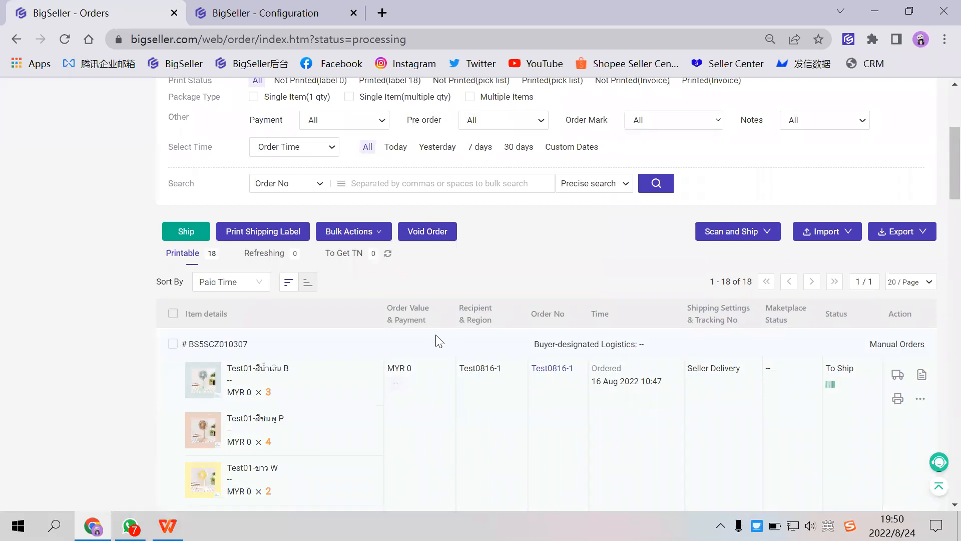
- Open the Voided Orders list and examine the newly voided order and its Revert action
scroll(447, 235, "up", 5)
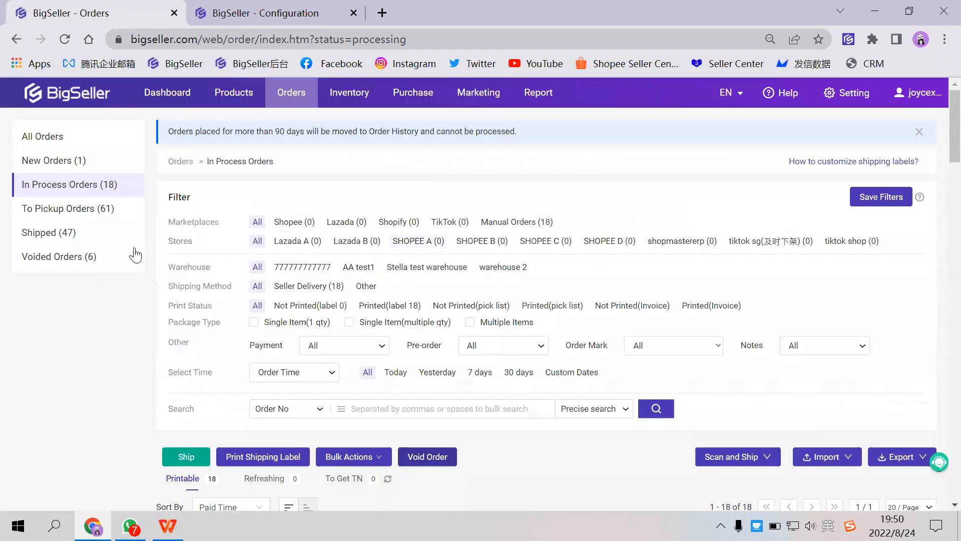
left_click(95, 257)
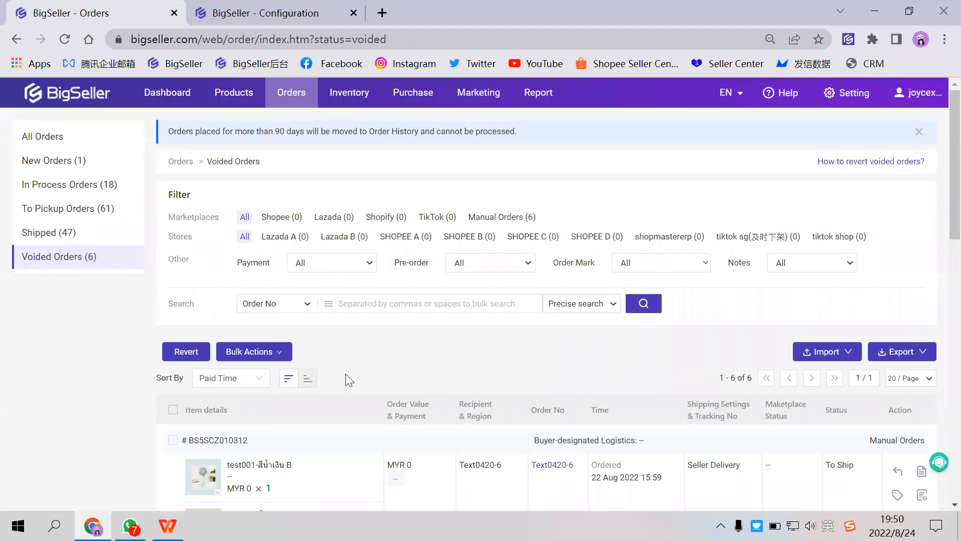
scroll(136, 289, "down", 1)
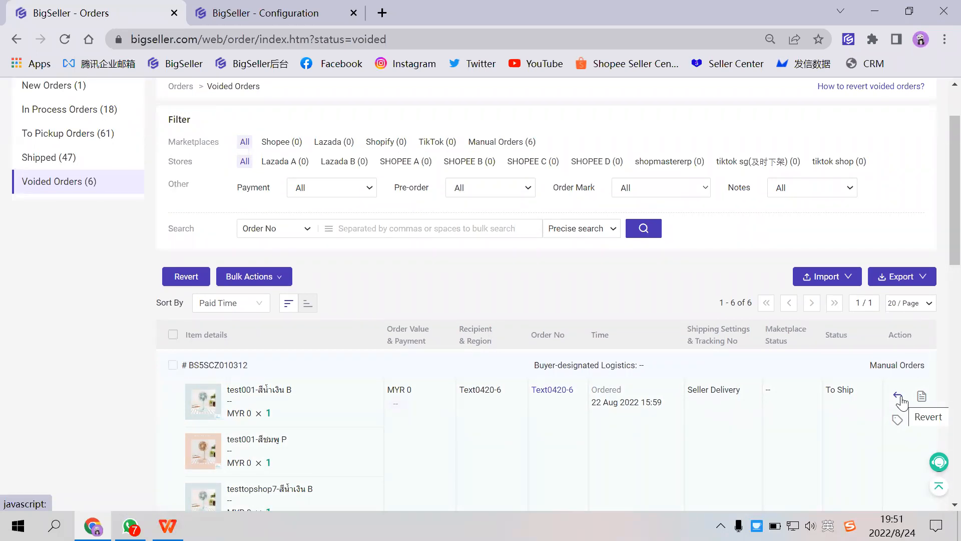
scroll(483, 345, "up", 2)
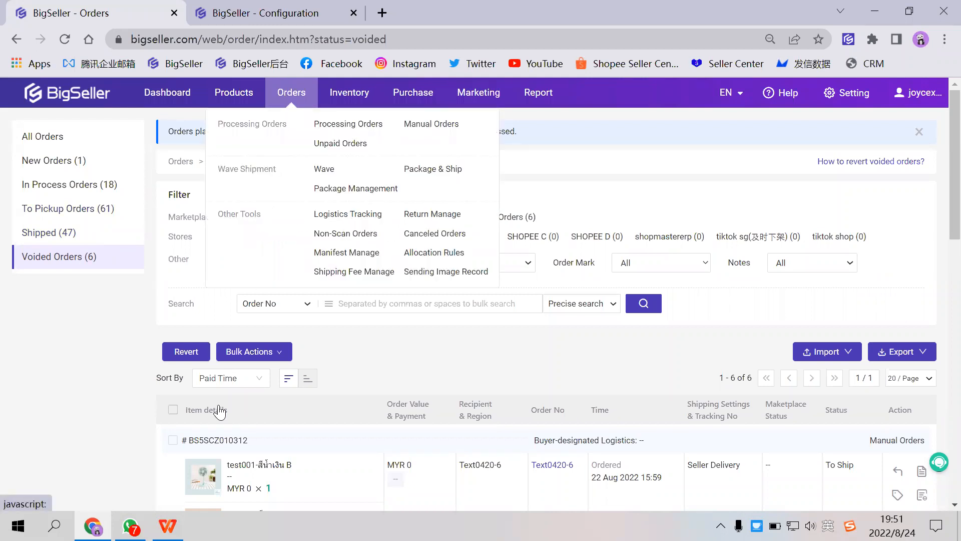
- Switch to the WPS presentation, show the slide on advantages of processing orders full screen, and end the slide show
key("alt+Tab")
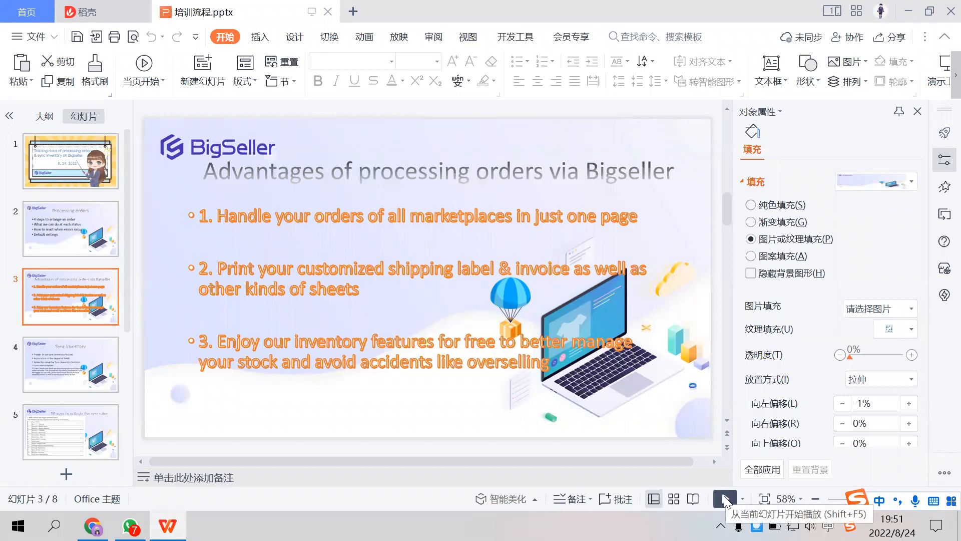
left_click(724, 499)
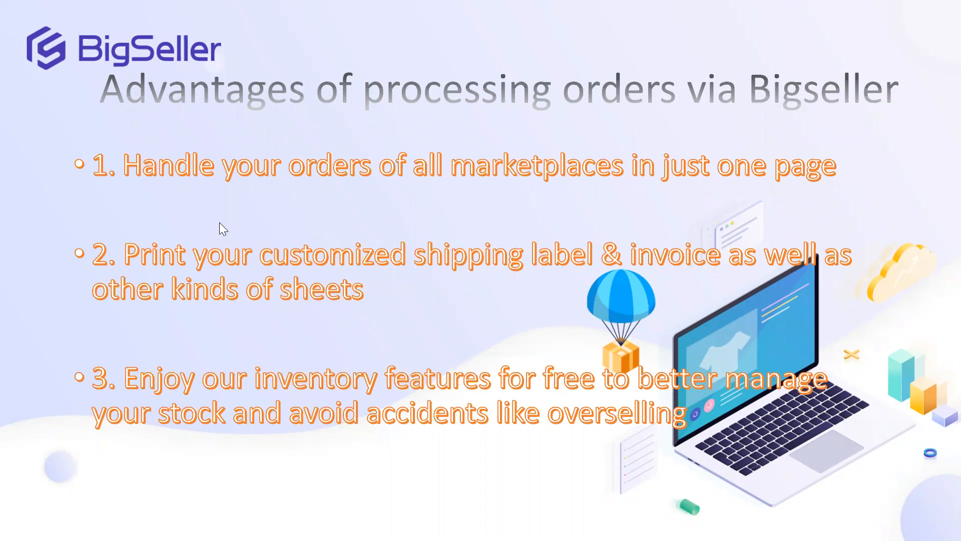
key("Escape")
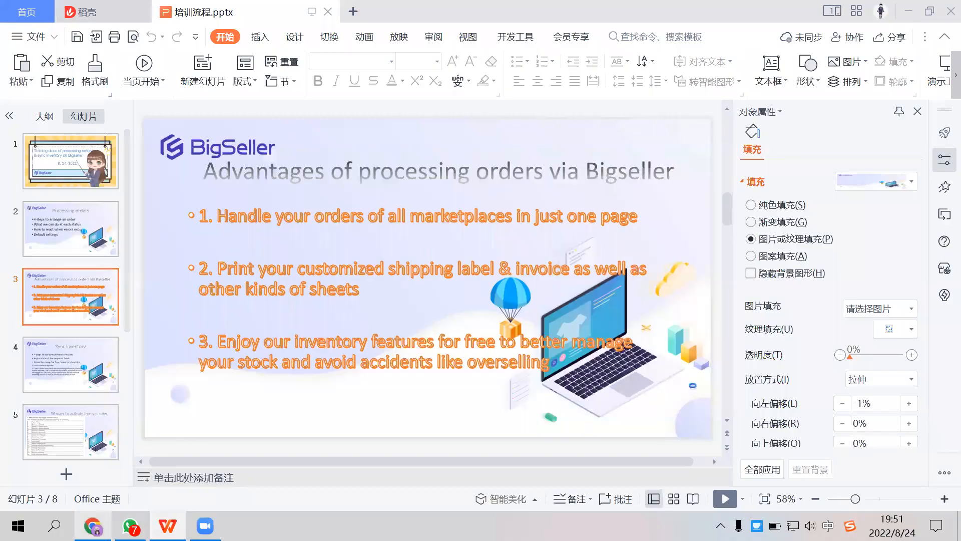
- Switch back to BigSeller in Chrome and review the filter options for New Orders and In Process Orders
left_click(93, 525)
left_click(78, 160)
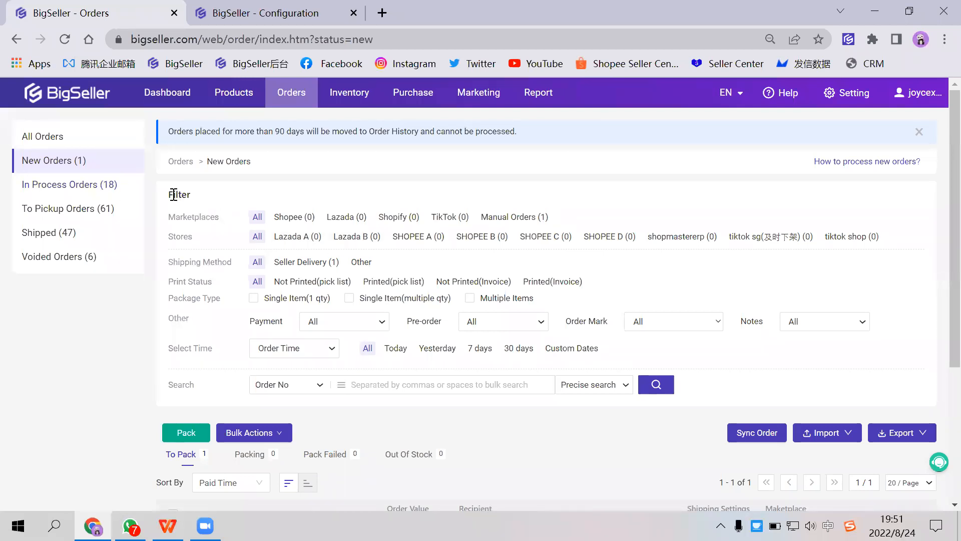
left_click_drag(167, 196, 193, 199)
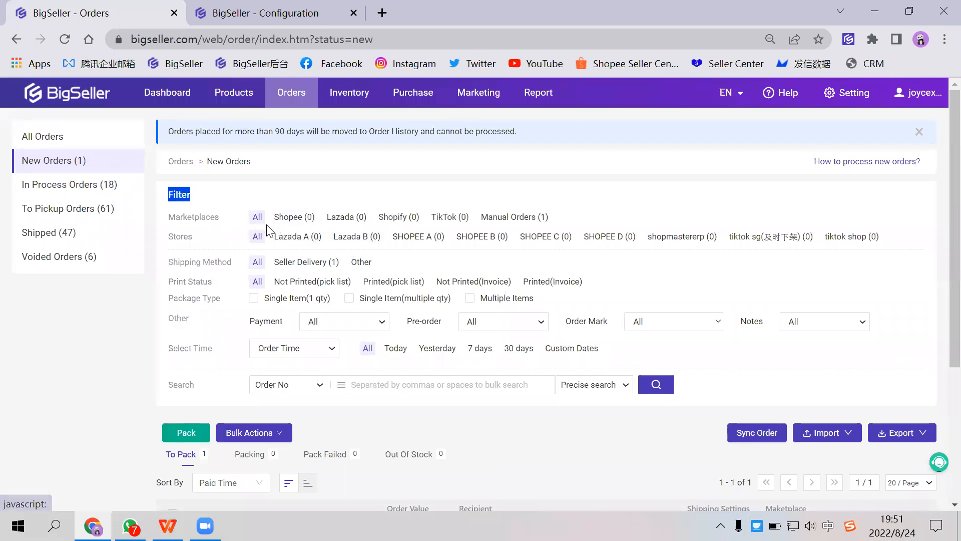
scroll(550, 306, "down", 2)
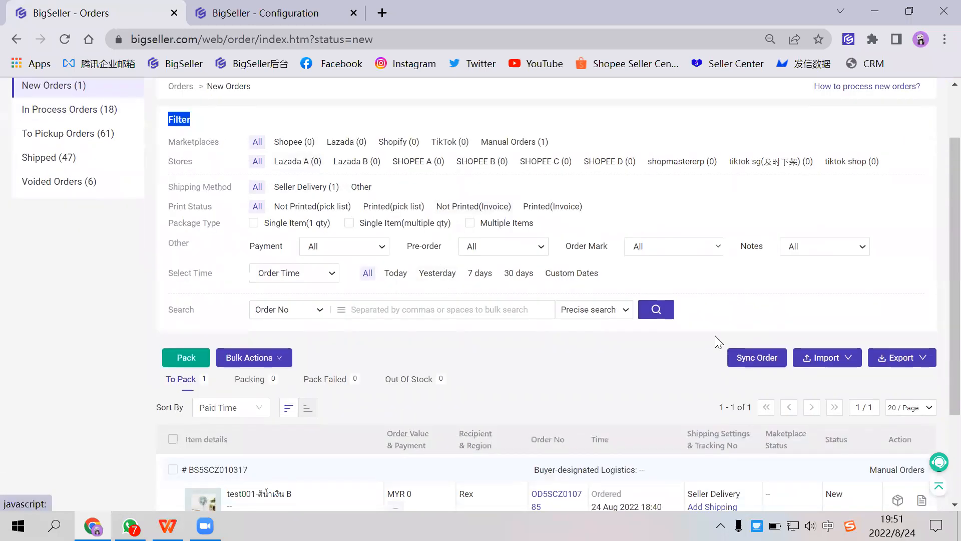
scroll(602, 315, "up", 2)
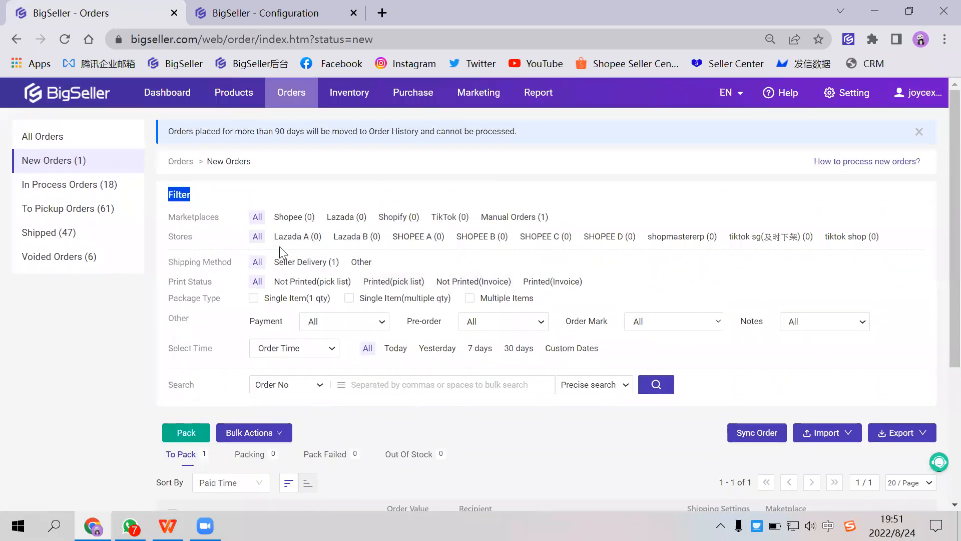
left_click(96, 188)
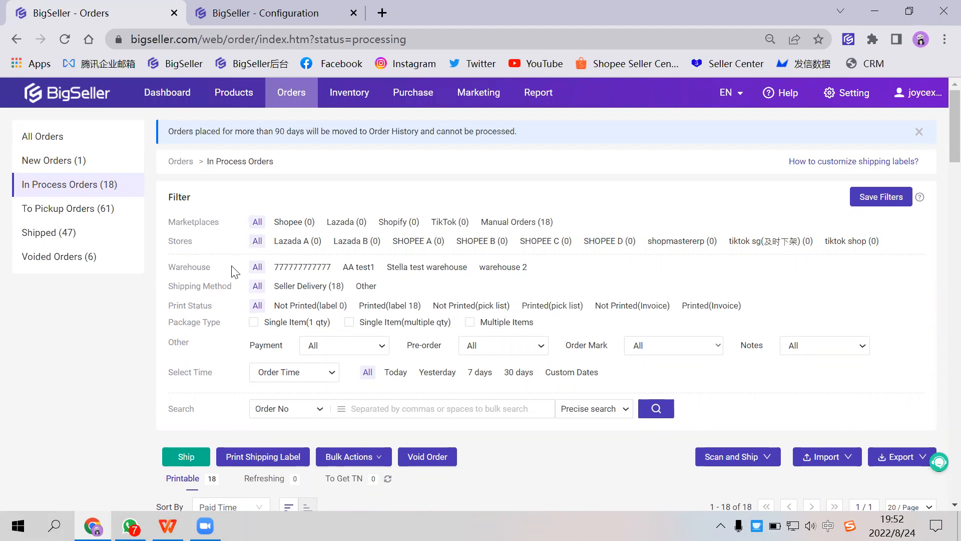
left_click(293, 268)
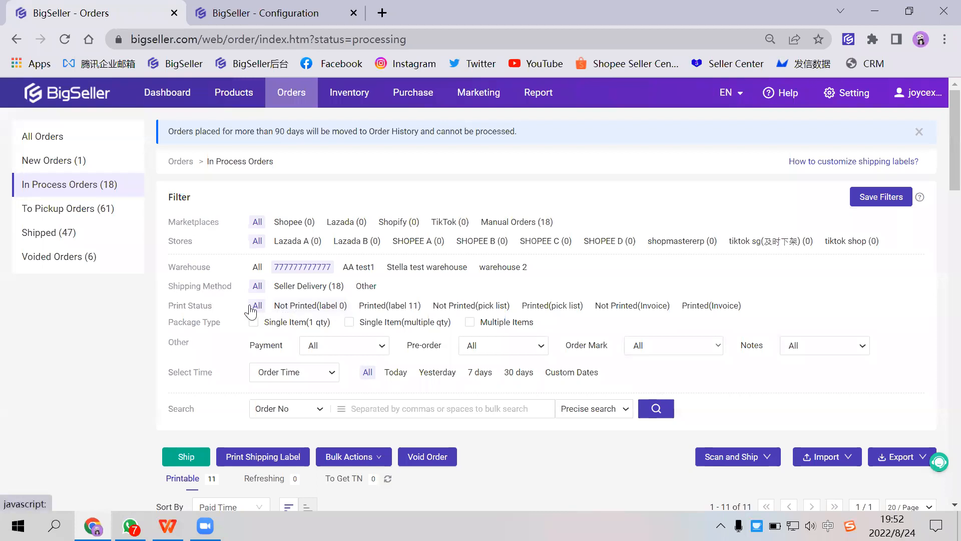
left_click(384, 310)
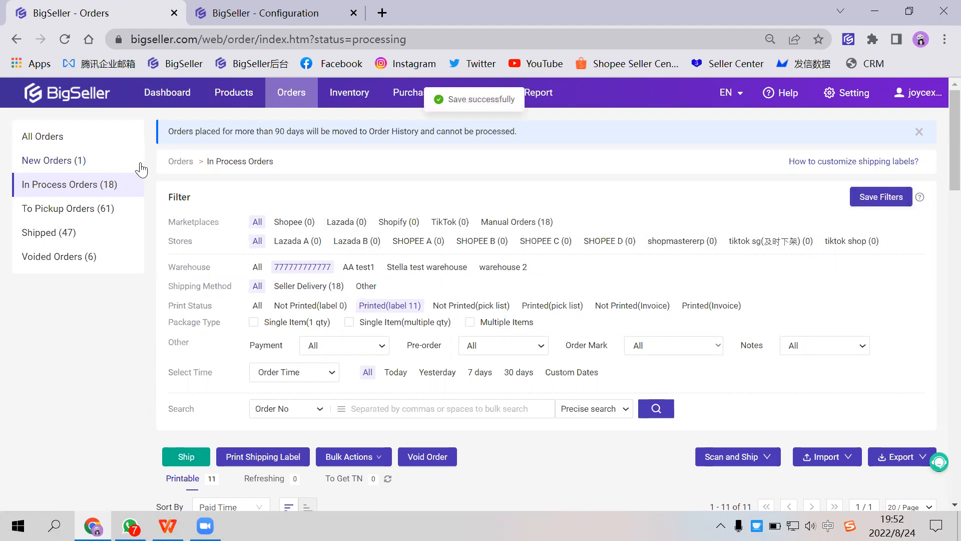
left_click(87, 161)
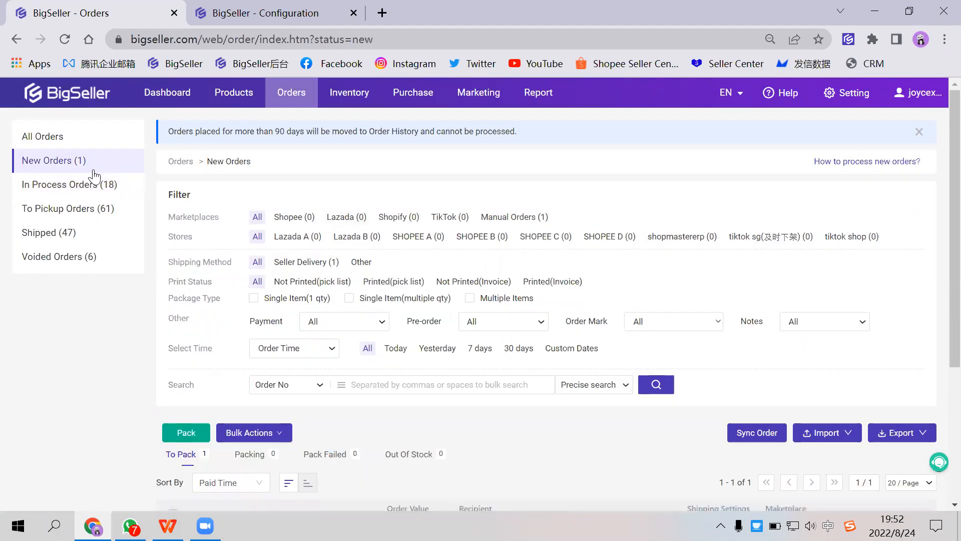
left_click(98, 184)
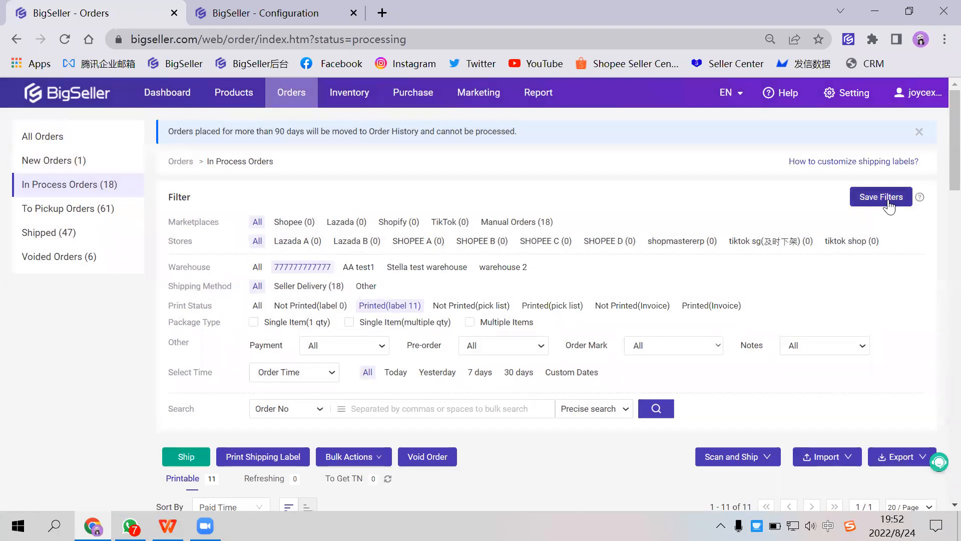
- Alternate between the WPS slide on advantages of processing orders and BigSeller in Chrome, examining the available order and inventory features
left_click(168, 525)
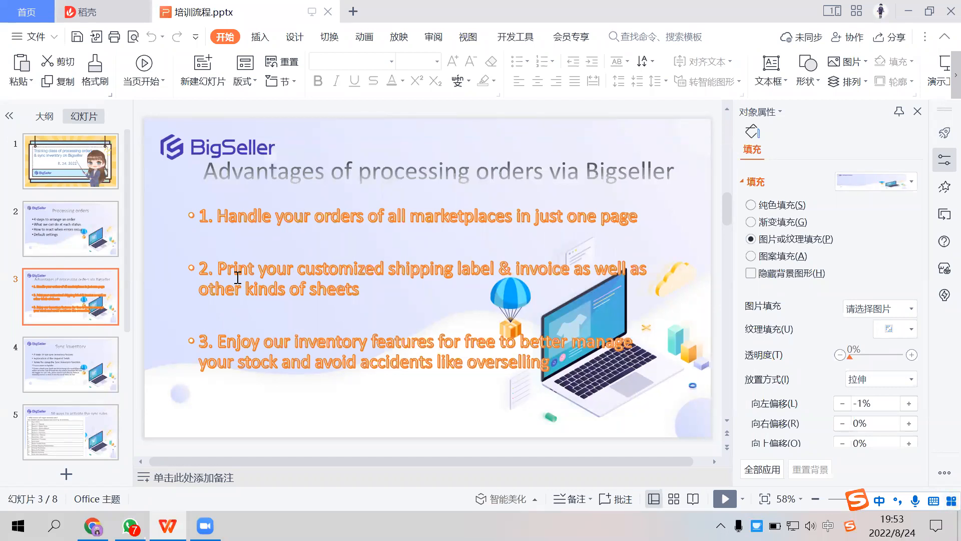
left_click(94, 524)
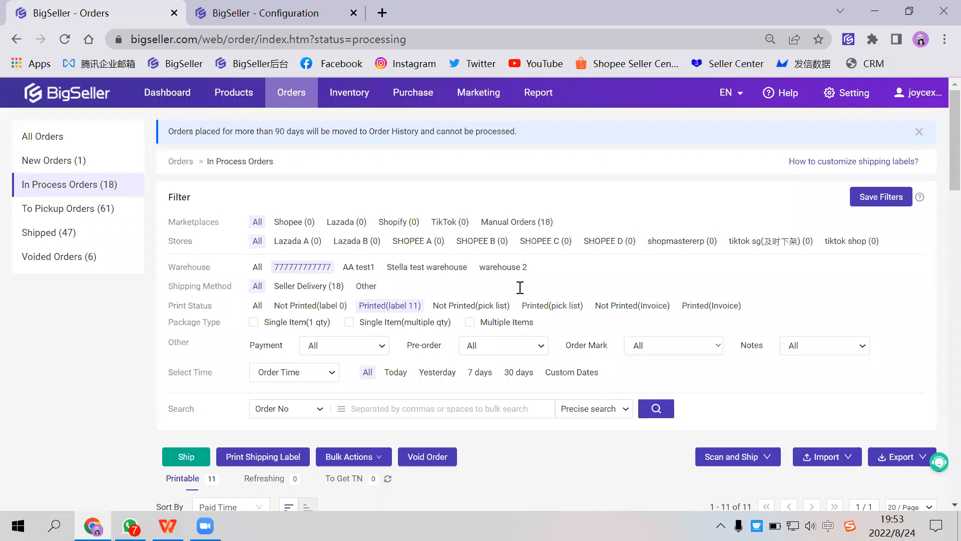
key("alt+Tab")
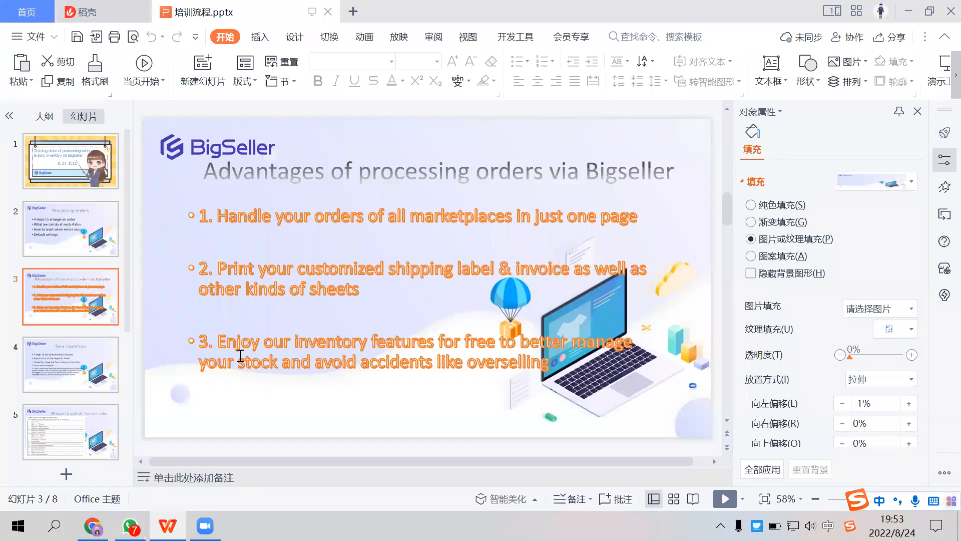
key("alt+Tab")
mouse_move(292, 100)
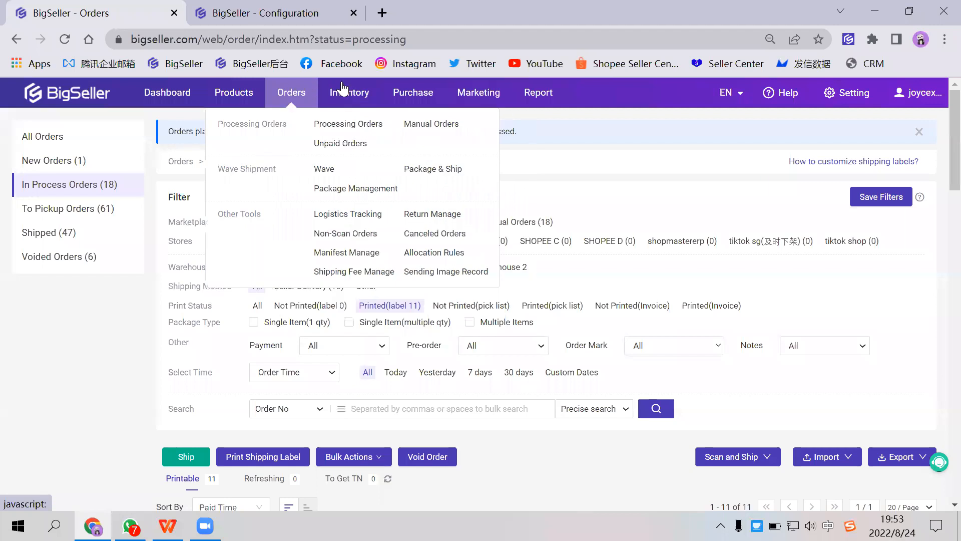
mouse_move(349, 100)
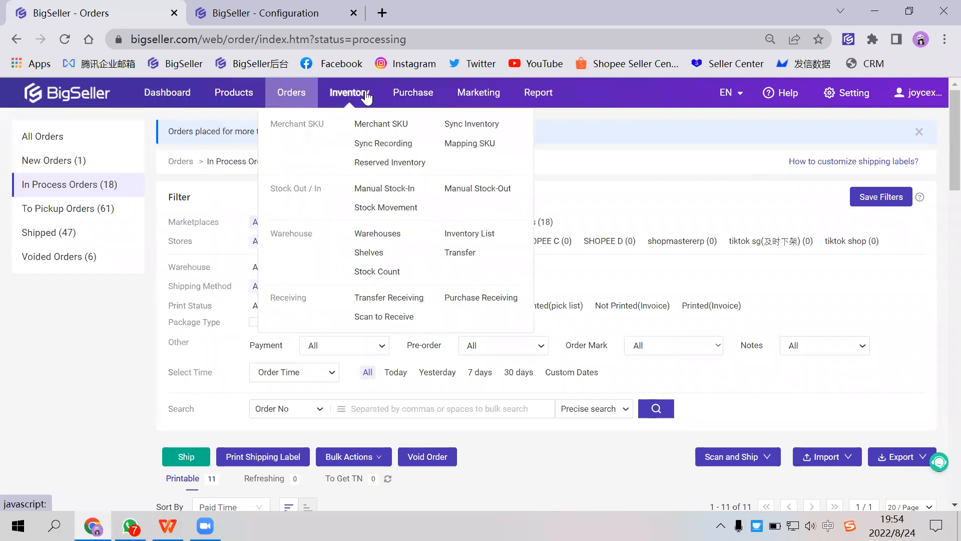
key("alt+Tab")
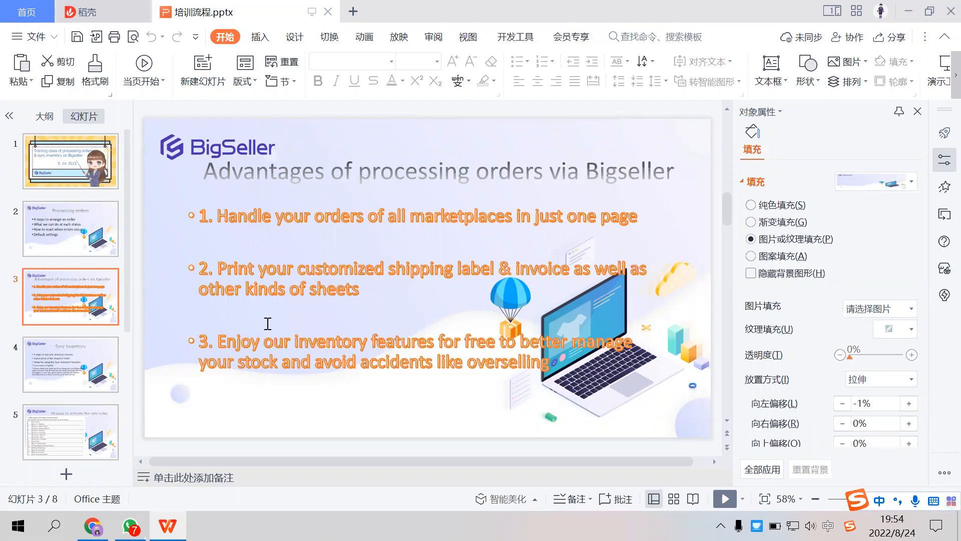
left_click(94, 526)
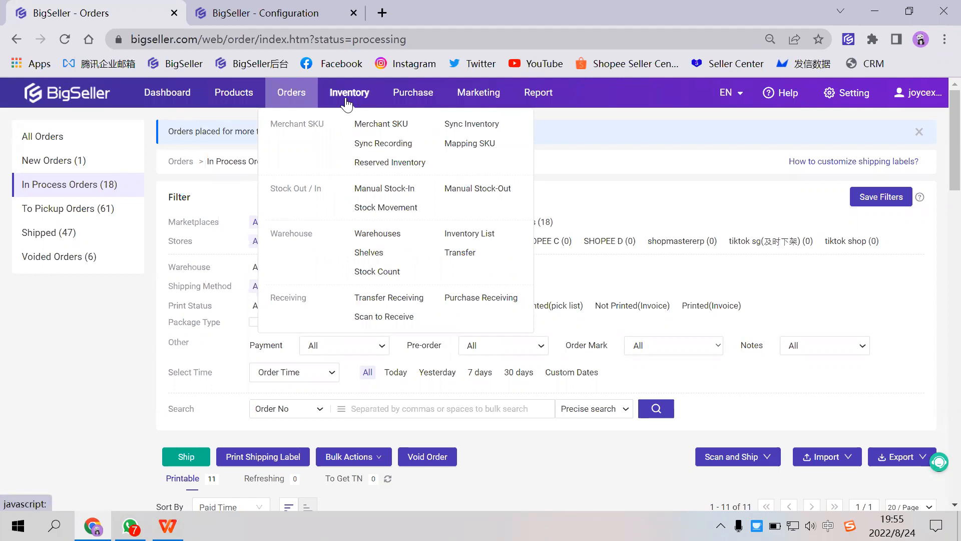
- Switch to WPS, present the Sync inventory slide full screen, advance one slide, and end the slide show
key("alt+Tab")
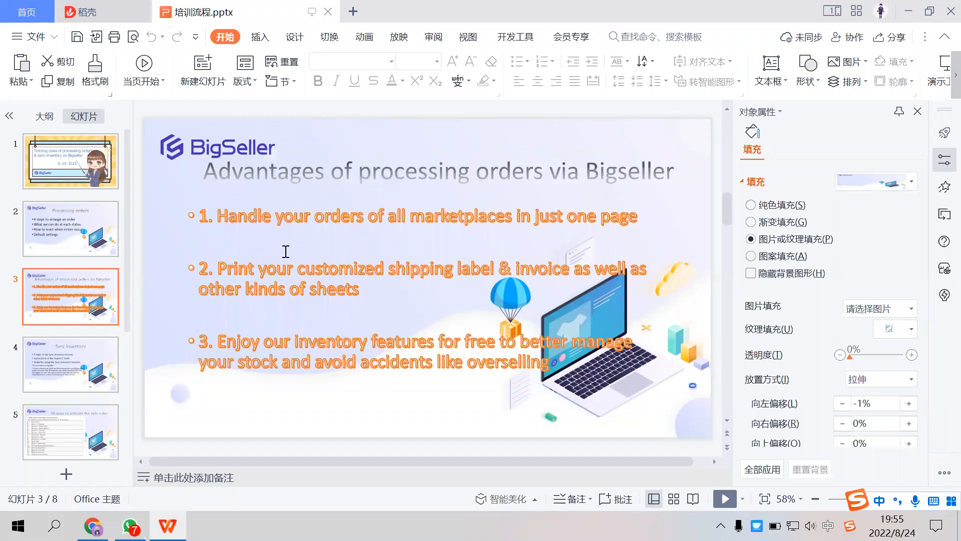
mouse_move(98, 364)
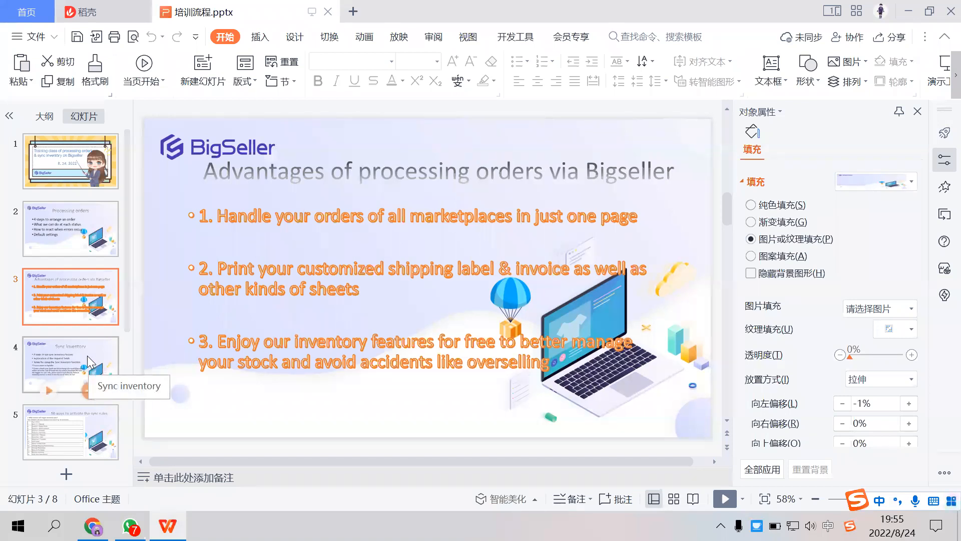
left_click(95, 357)
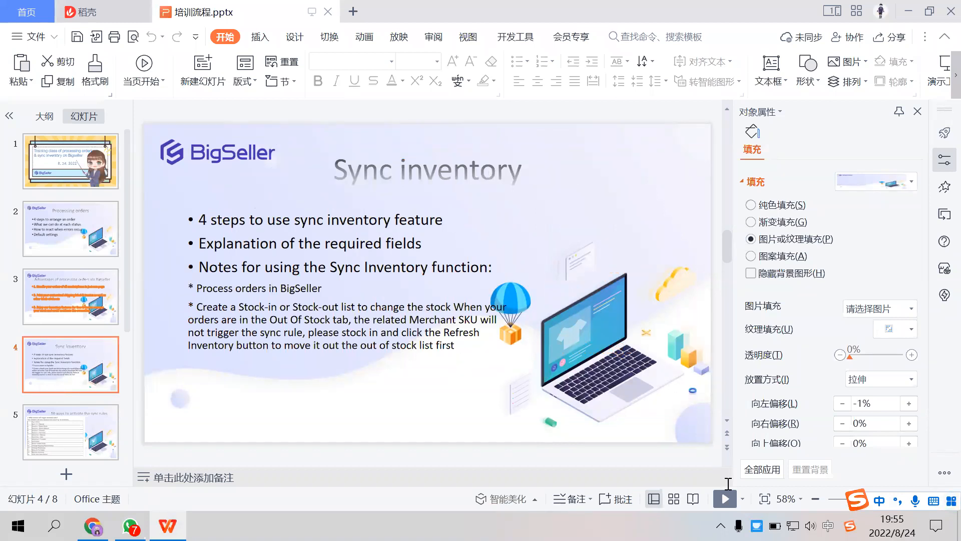
left_click(723, 498)
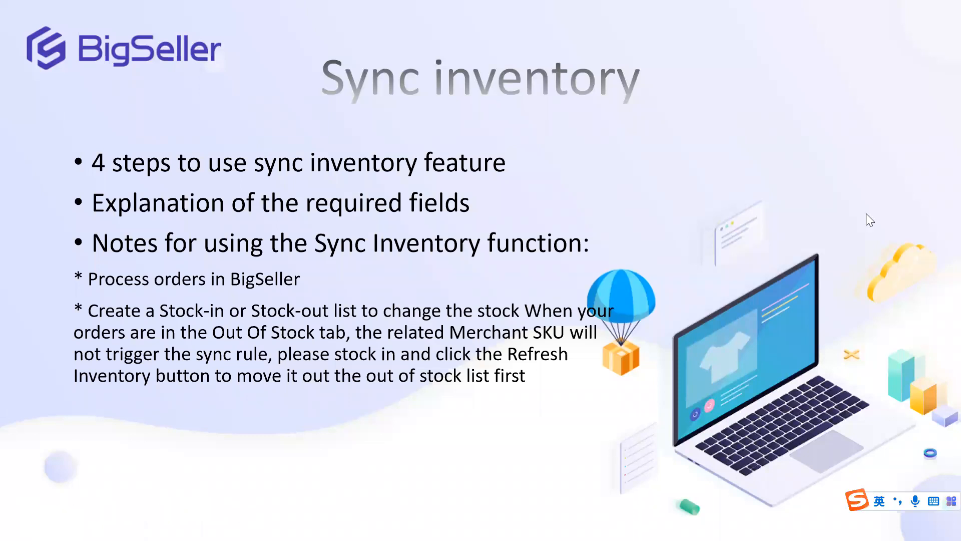
left_click(346, 203)
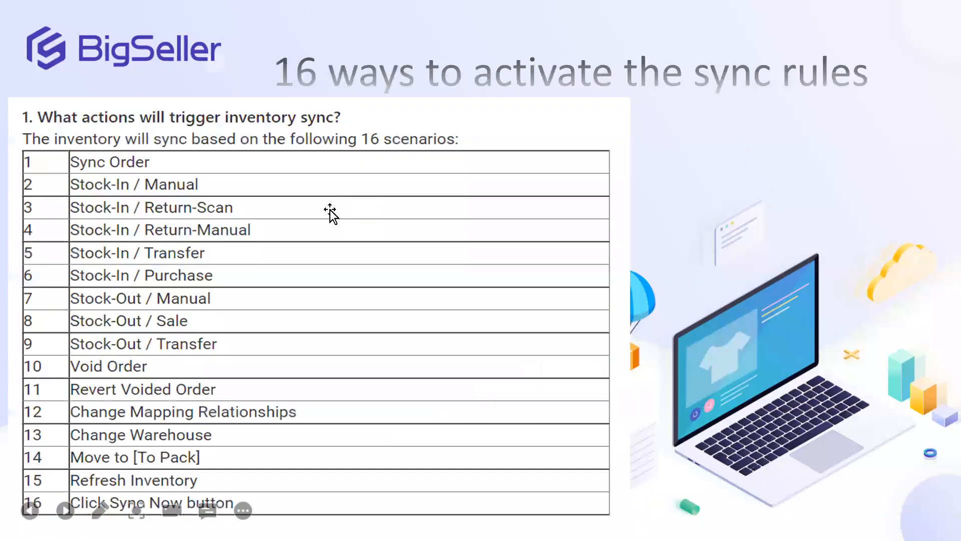
key("Escape")
left_click(100, 373)
- Switch to BigSeller in Chrome, open the Sync Inventory page, and open the Shopee product listings in the other tab
left_click(93, 527)
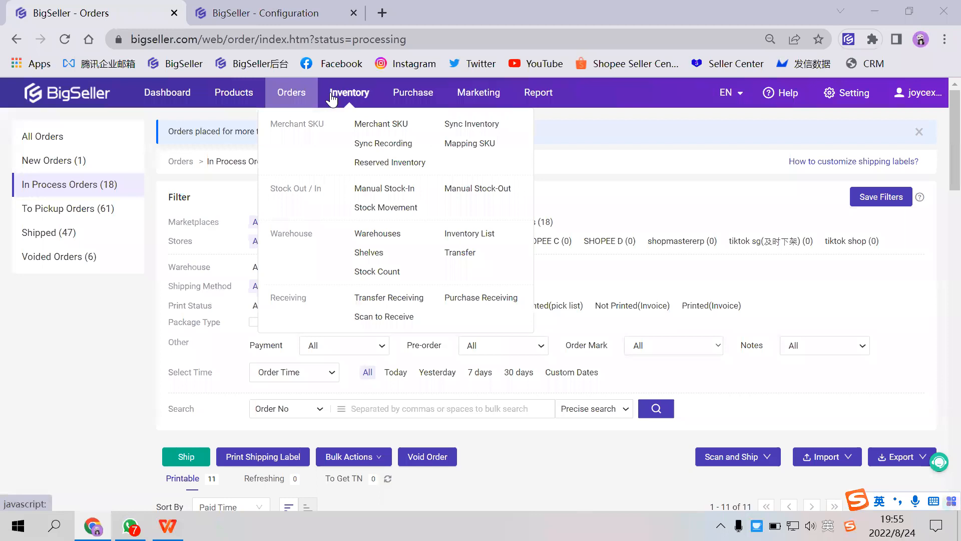
left_click(447, 128)
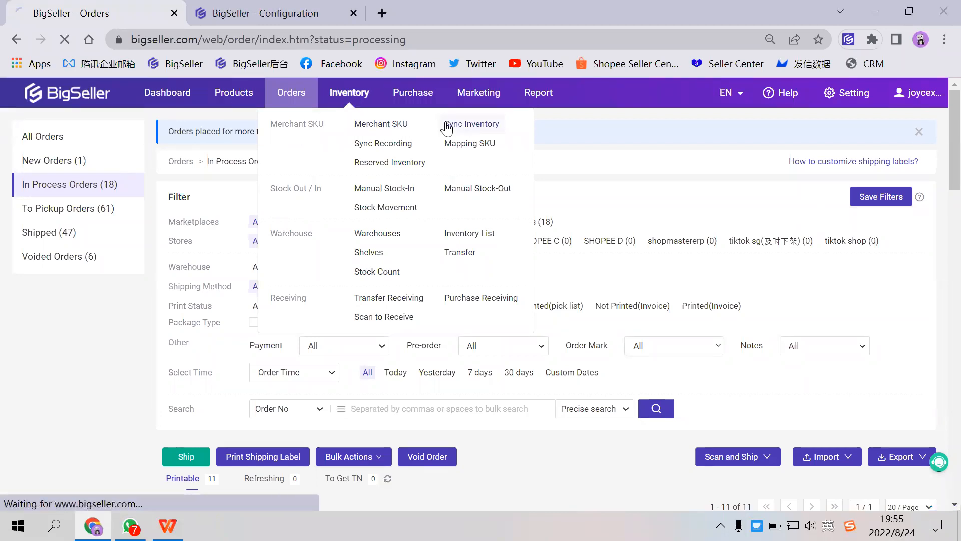
left_click_drag(292, 23, 112, 21)
mouse_move(233, 93)
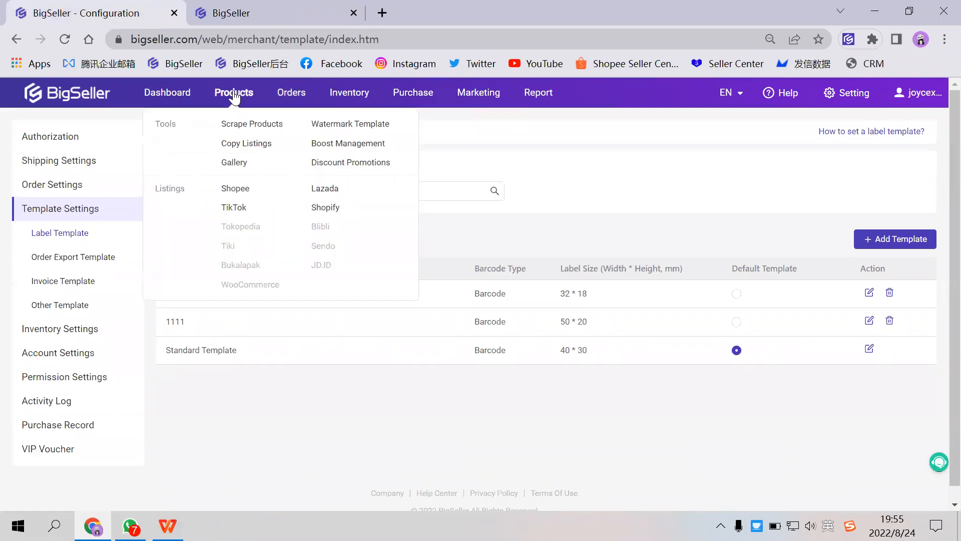
left_click(240, 194)
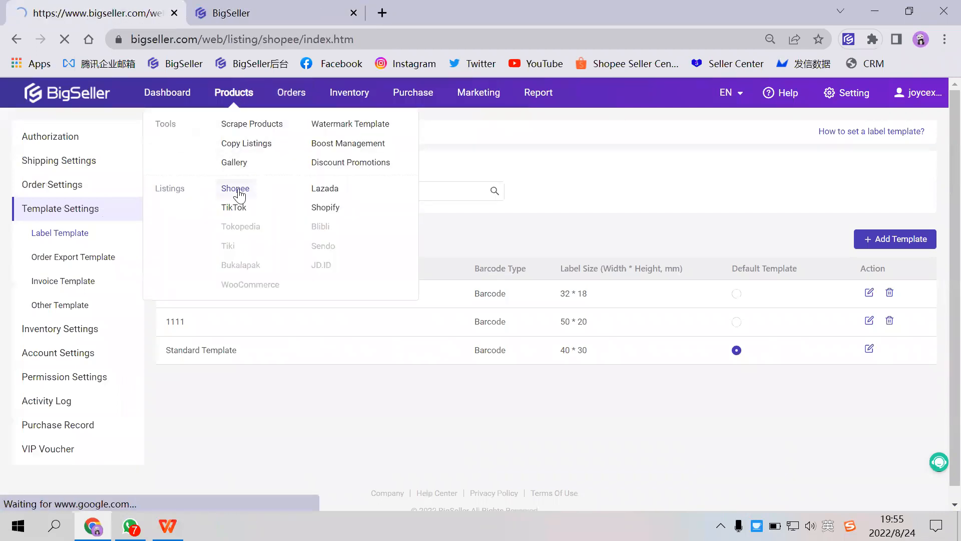
- Return to the Sync Inventory page and open the guide on how to use the Sync Inventory feature
left_click(261, 16)
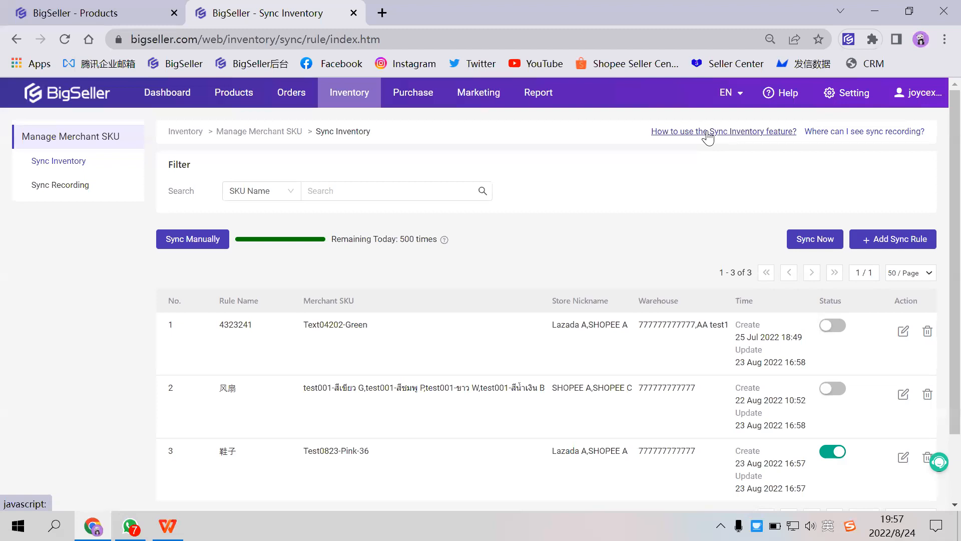
left_click(707, 132)
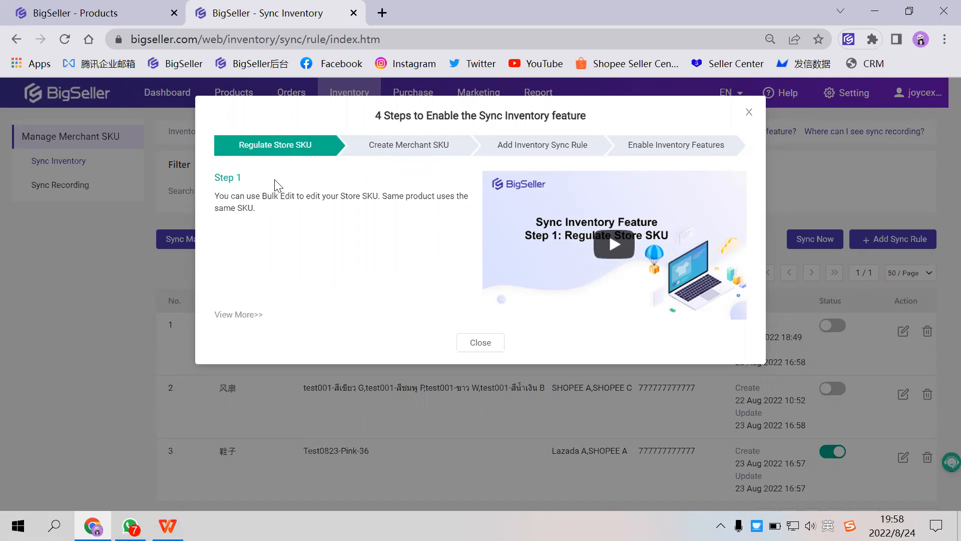
- Return to the active Shopee listings and examine the parent SKUs and variant SKUs of the products
left_click(128, 17)
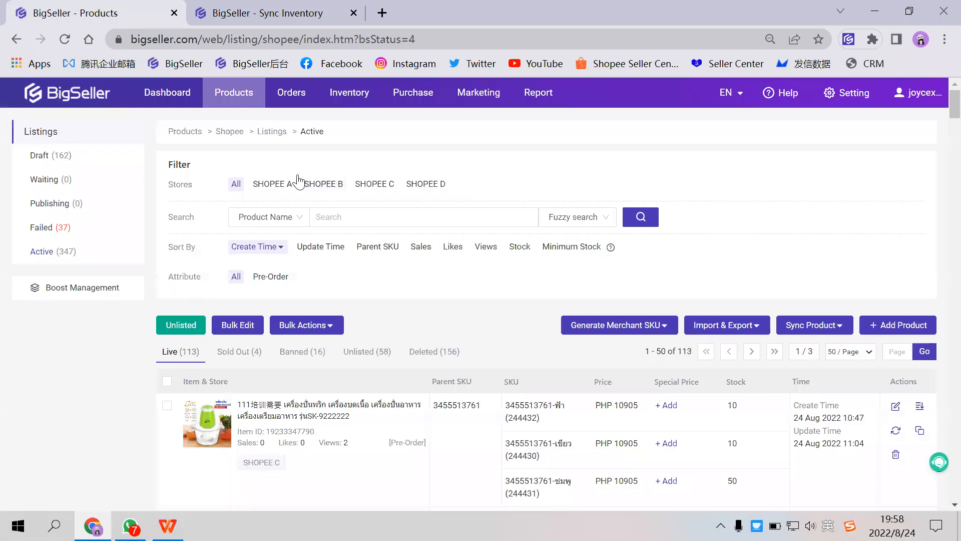
mouse_move(245, 95)
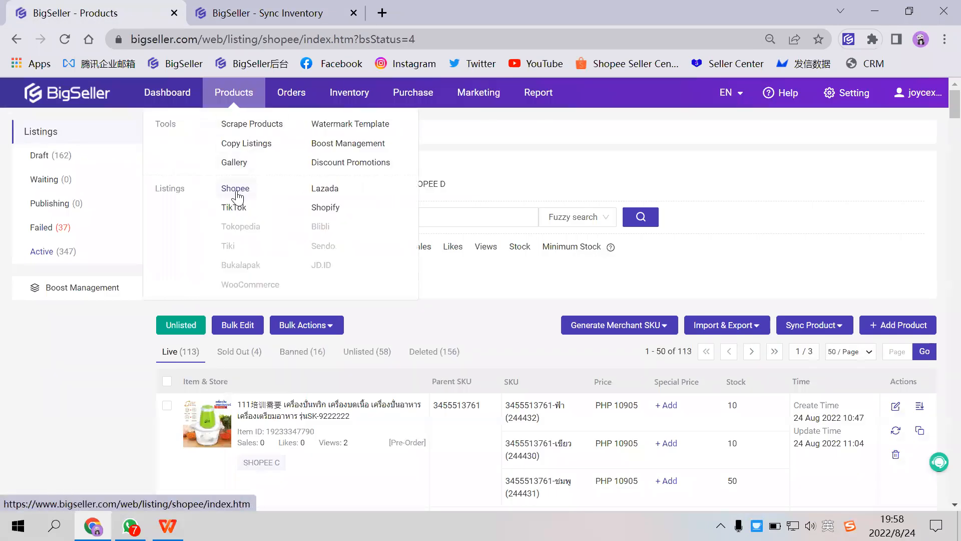
scroll(496, 241, "down", 2)
scroll(497, 245, "down", 2)
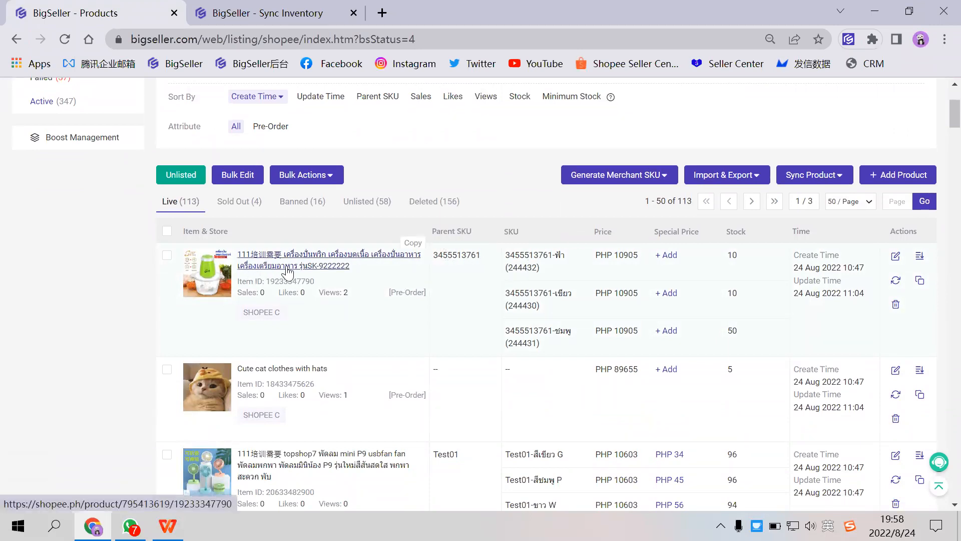
scroll(483, 357, "down", 2)
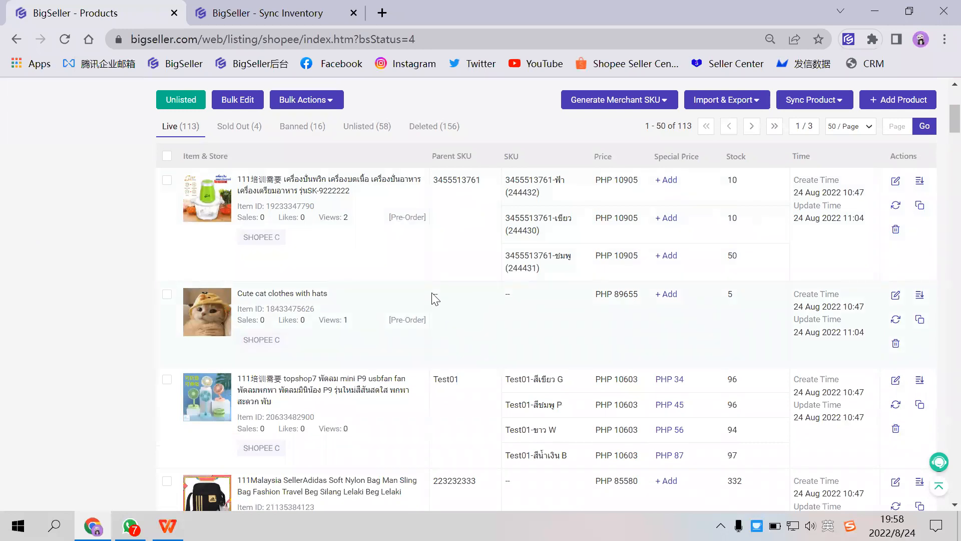
scroll(480, 301, "down", 2)
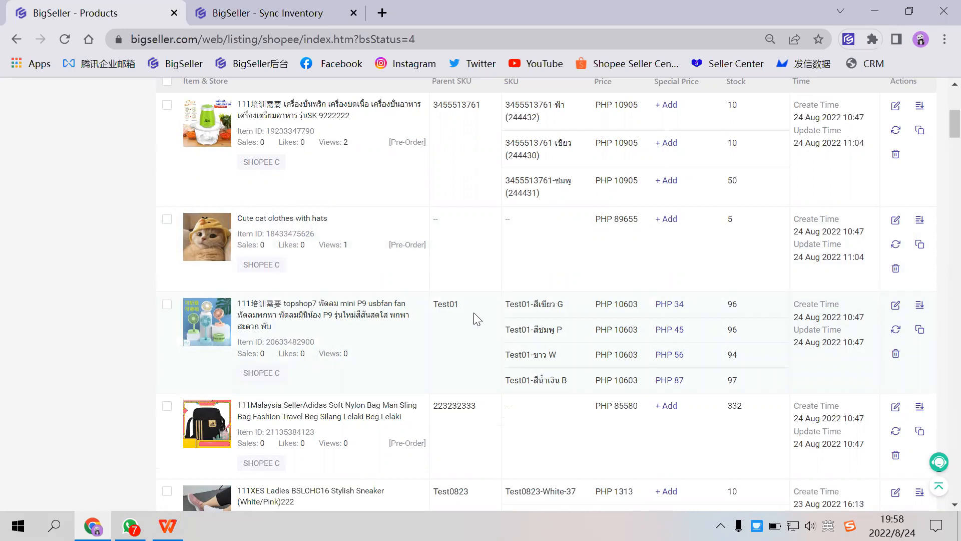
scroll(477, 319, "down", 15)
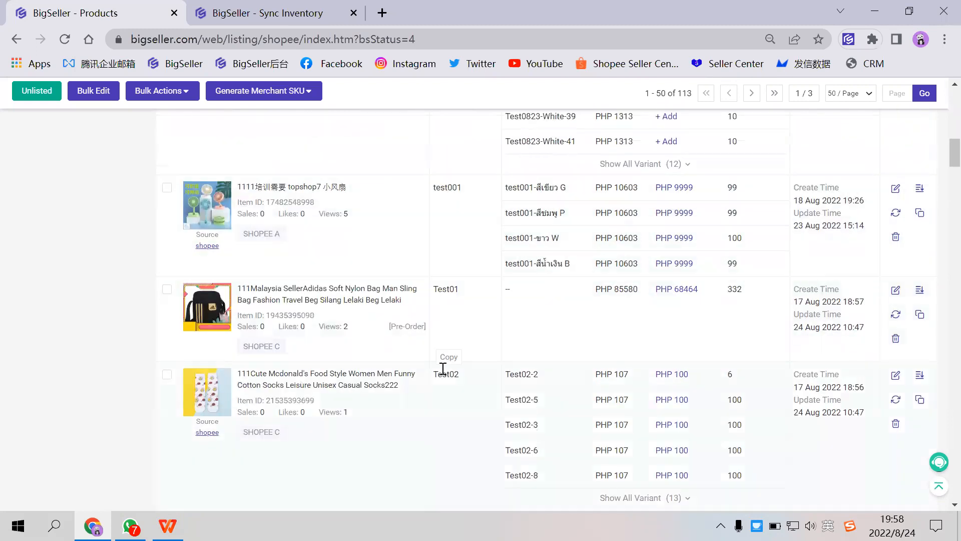
scroll(357, 358, "down", 20)
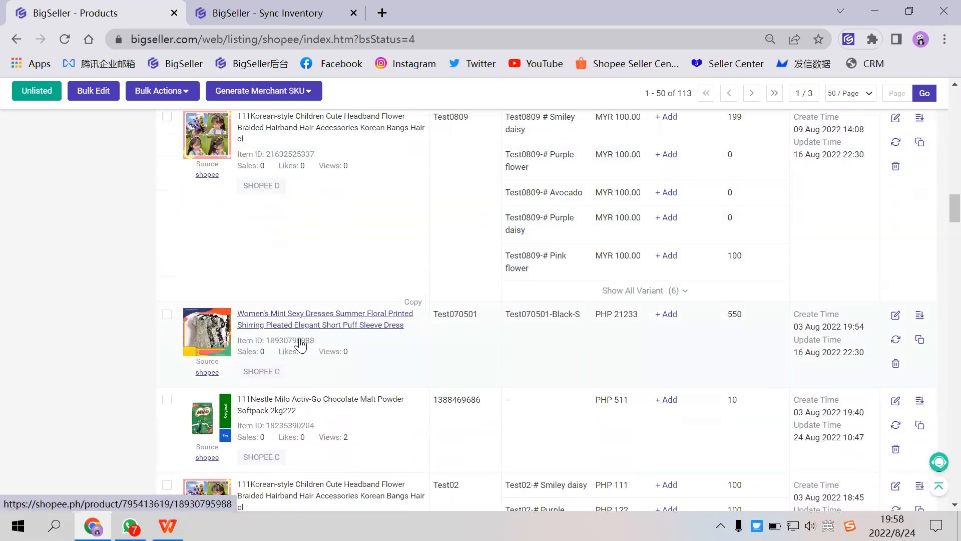
scroll(300, 344, "down", 10)
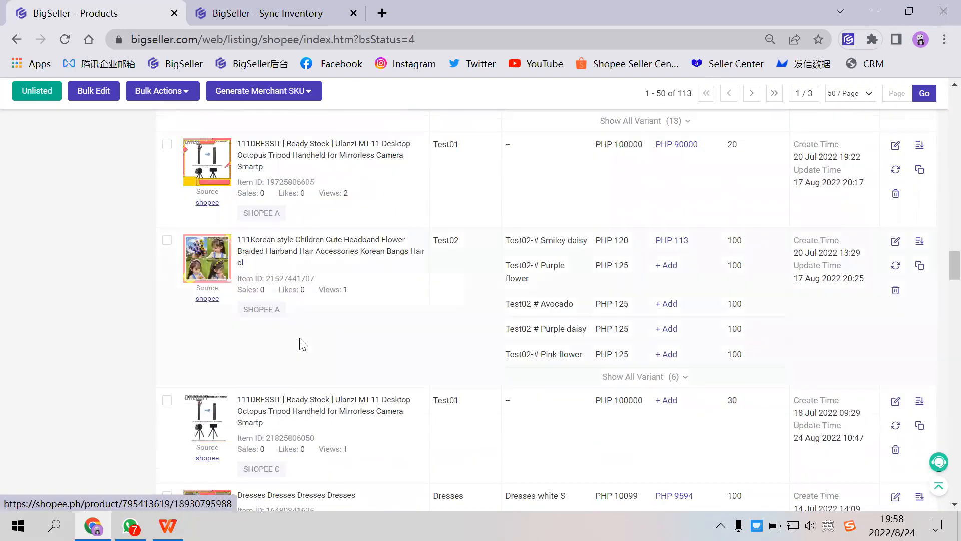
scroll(300, 344, "down", 5)
scroll(300, 344, "down", 6)
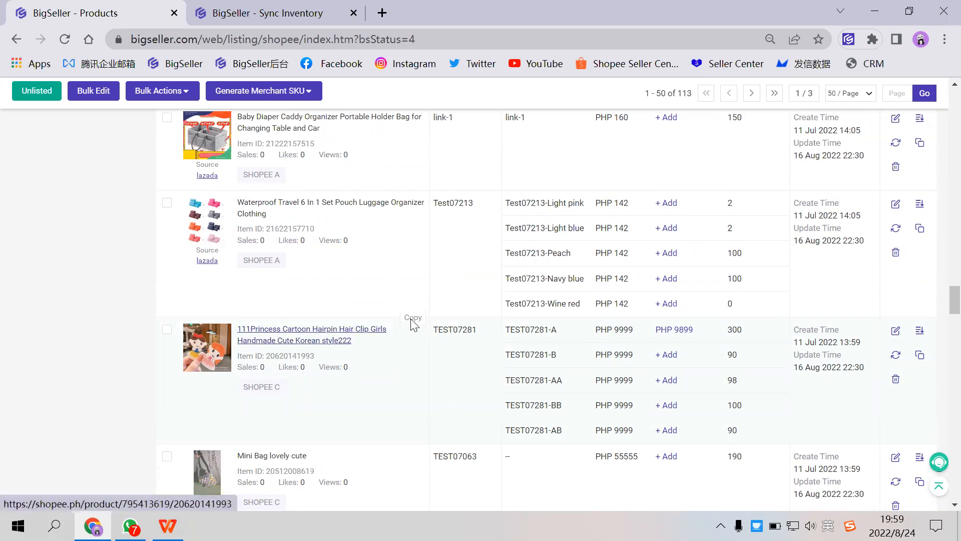
- Copy the SKU TEST07281-A from the cartoon hairpin listing, search the Shopee listings for that SKU, and review the matching products
left_click(466, 319)
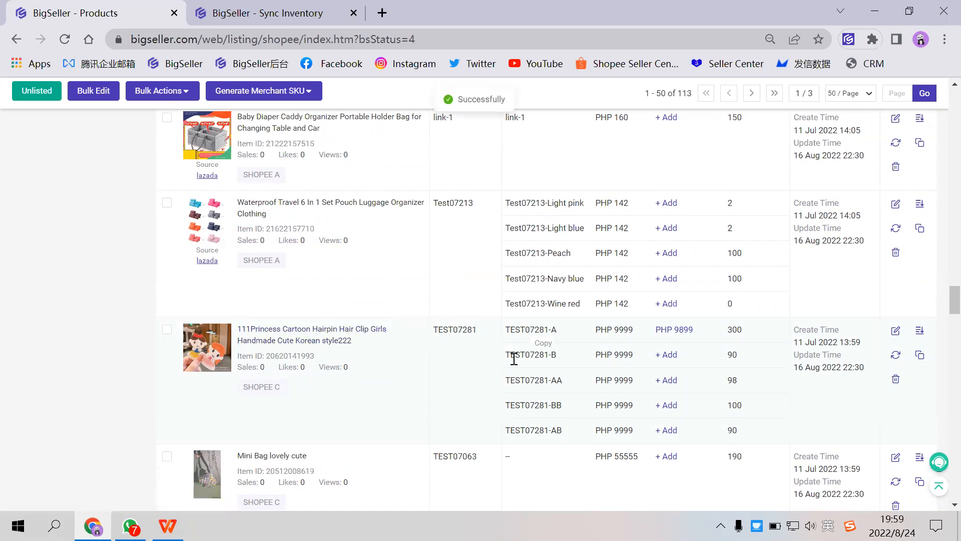
mouse_move(549, 325)
scroll(528, 337, "up", 20)
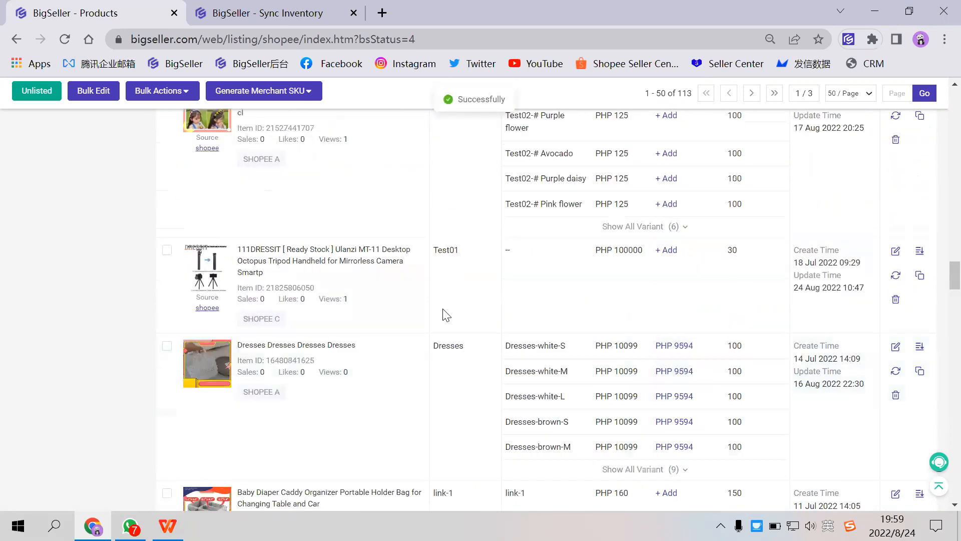
scroll(402, 294, "up", 10)
left_click(265, 216)
left_click(245, 258)
left_click(350, 219)
type("TEST07281-A")
key("Return")
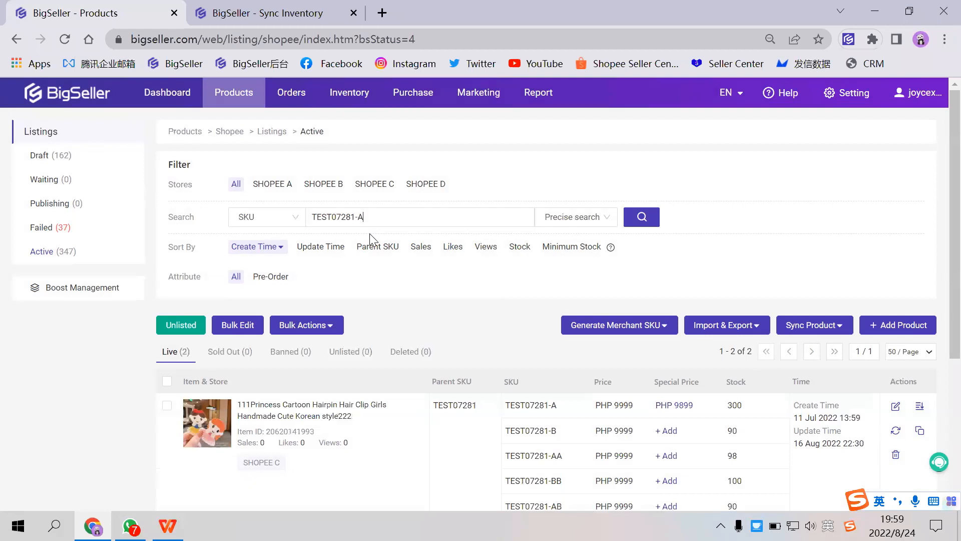
scroll(370, 233, "down", 2)
left_click_drag(368, 140, 310, 141)
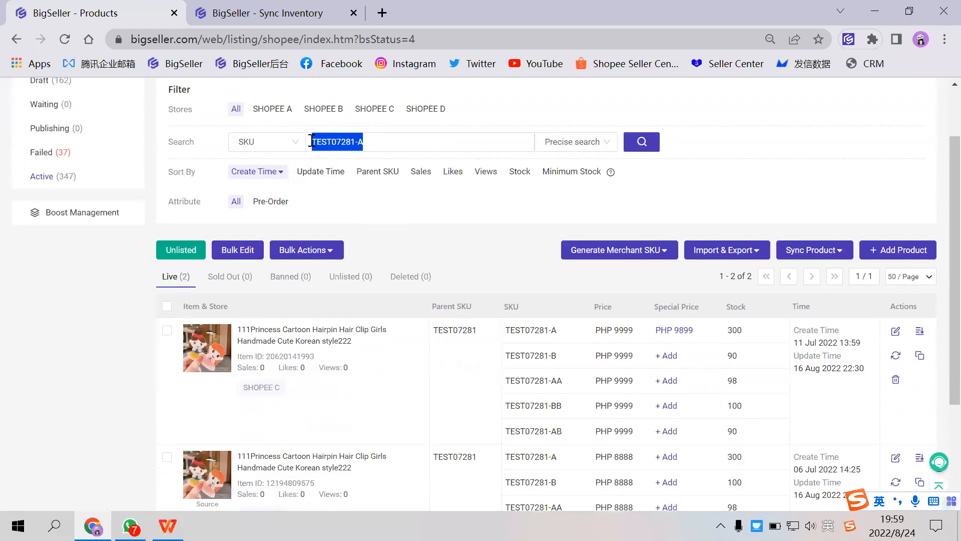
- Compare which Shopee stores the two matching cartoon hairpin listings belong to
scroll(282, 276, "down", 3)
mouse_move(208, 284)
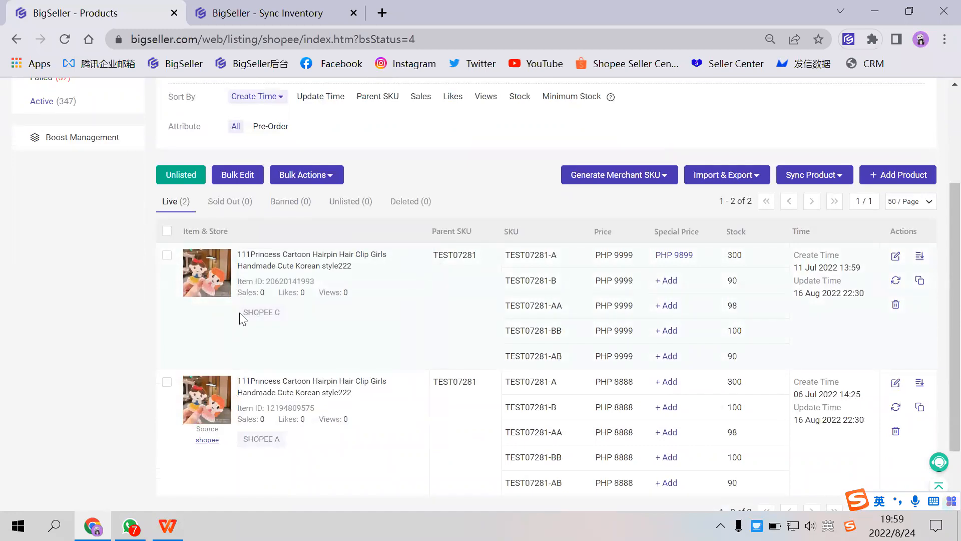
left_click_drag(243, 312, 285, 317)
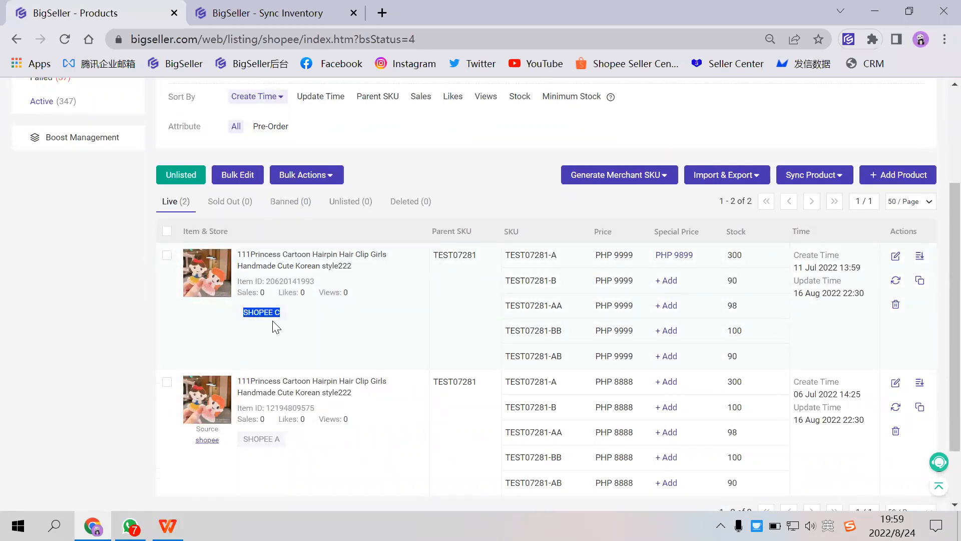
left_click(251, 314)
left_click_drag(244, 440, 287, 439)
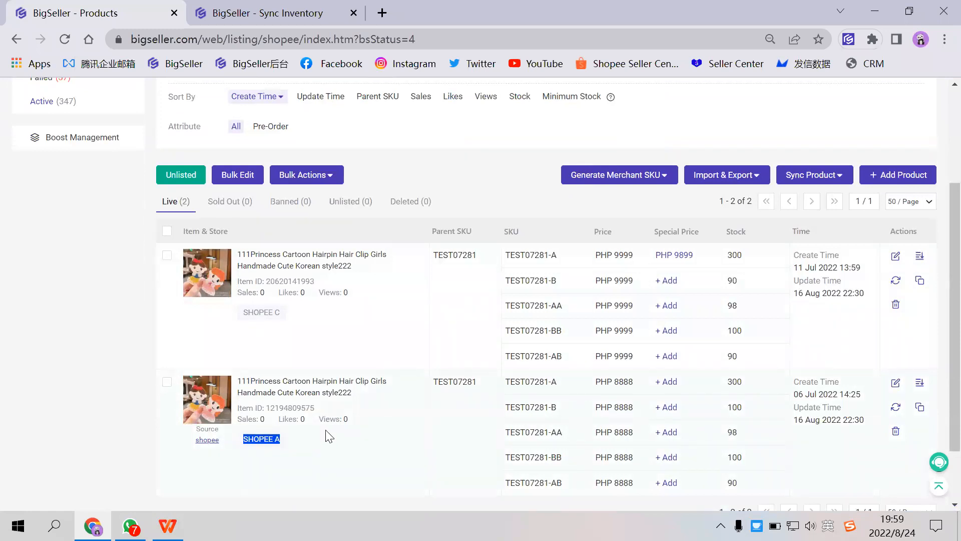
left_click(264, 325)
left_click_drag(242, 312, 282, 315)
left_click_drag(244, 439, 295, 445)
left_click_drag(279, 313, 242, 315)
left_click_drag(249, 439, 291, 439)
- Compare the parent SKU and the variant SKU TEST07281-A across the two cartoon hairpin listings
left_click_drag(435, 256, 493, 261)
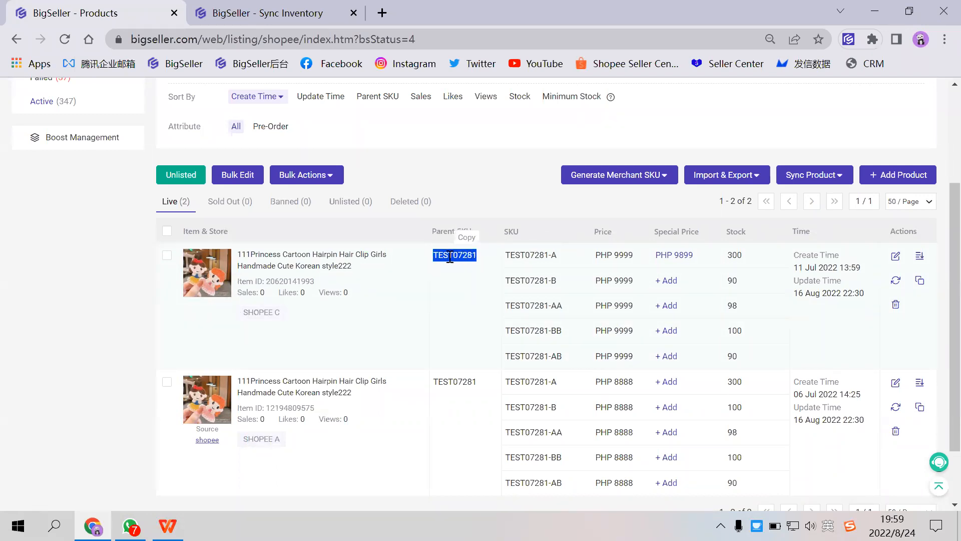
double_click(505, 230)
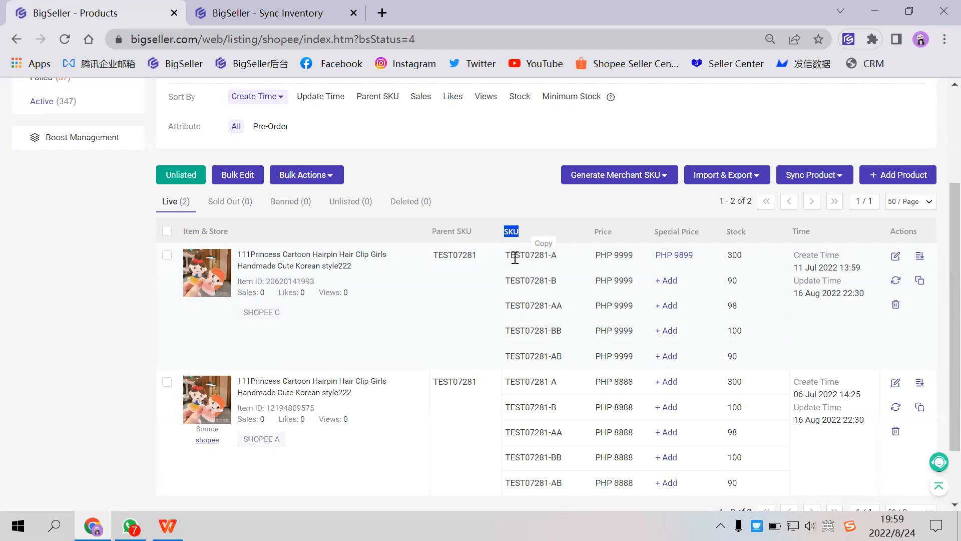
left_click_drag(505, 256, 561, 255)
left_click(520, 257)
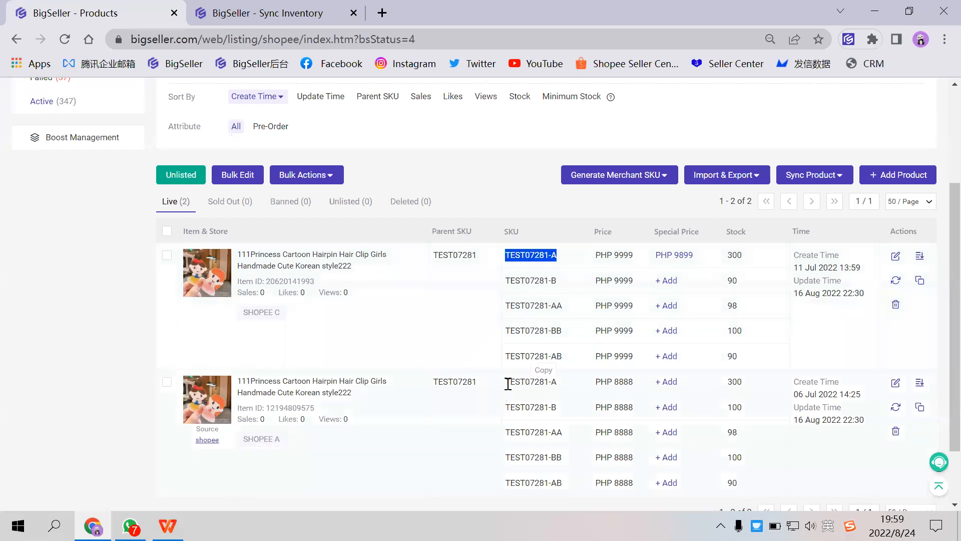
left_click_drag(506, 382, 556, 383)
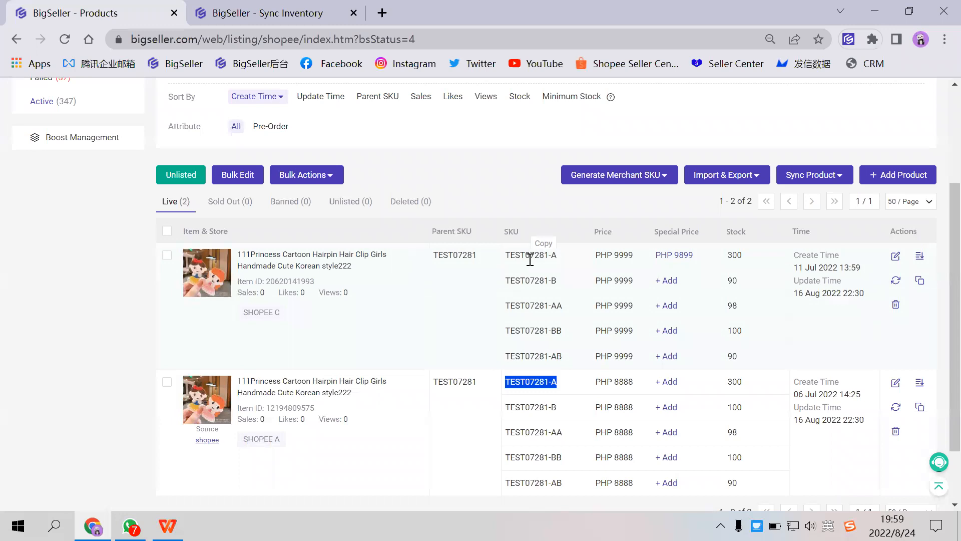
- Check the Regulate Store SKU step in the Sync Inventory guide and return to the matching Shopee listings
left_click(321, 15)
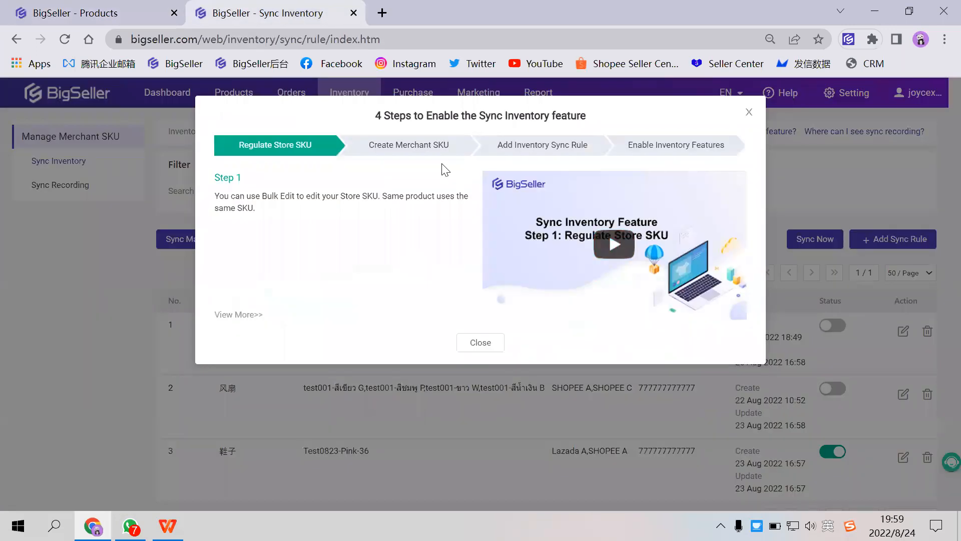
left_click(150, 15)
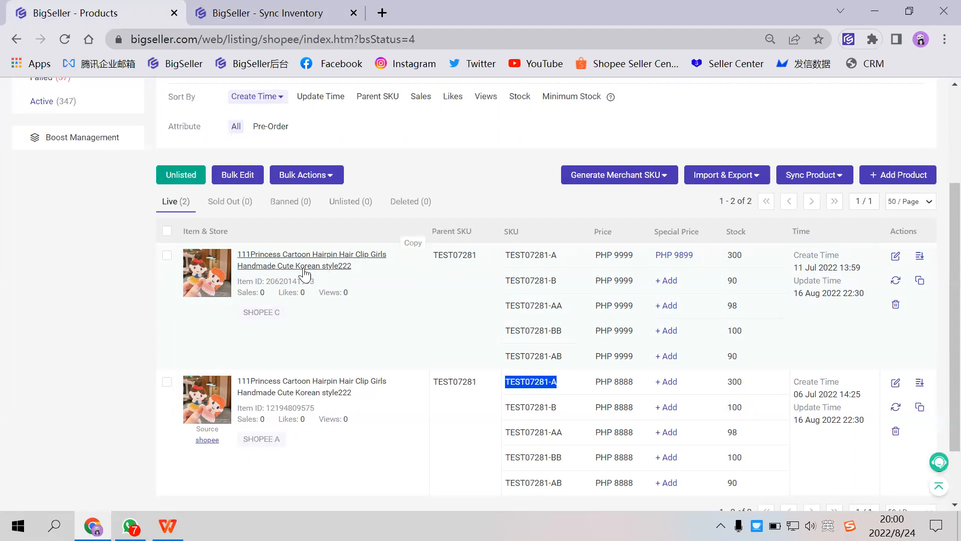
scroll(685, 333, "up", 3)
scroll(685, 333, "down", 3)
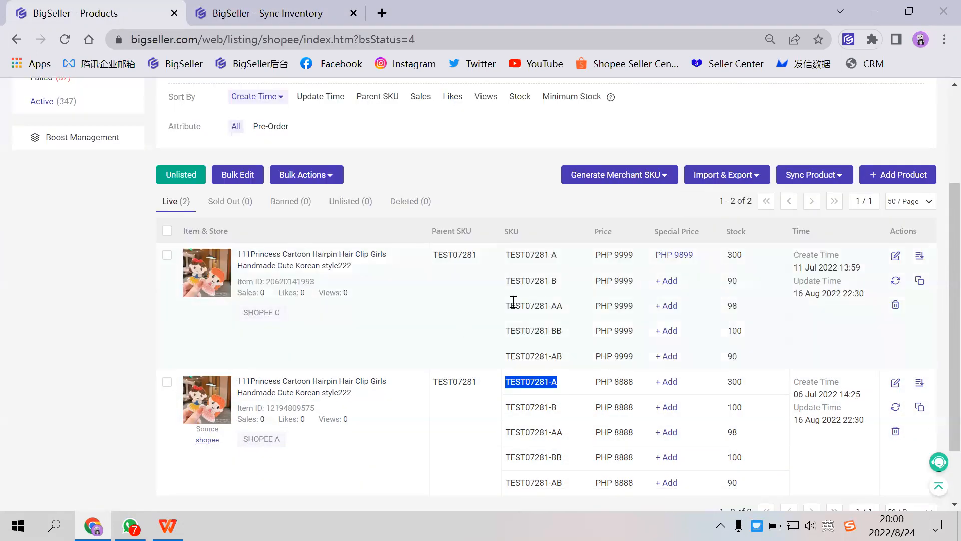
- Clear the SKU search TEST07281-A so that all active Shopee listings are shown again
scroll(391, 249, "up", 3)
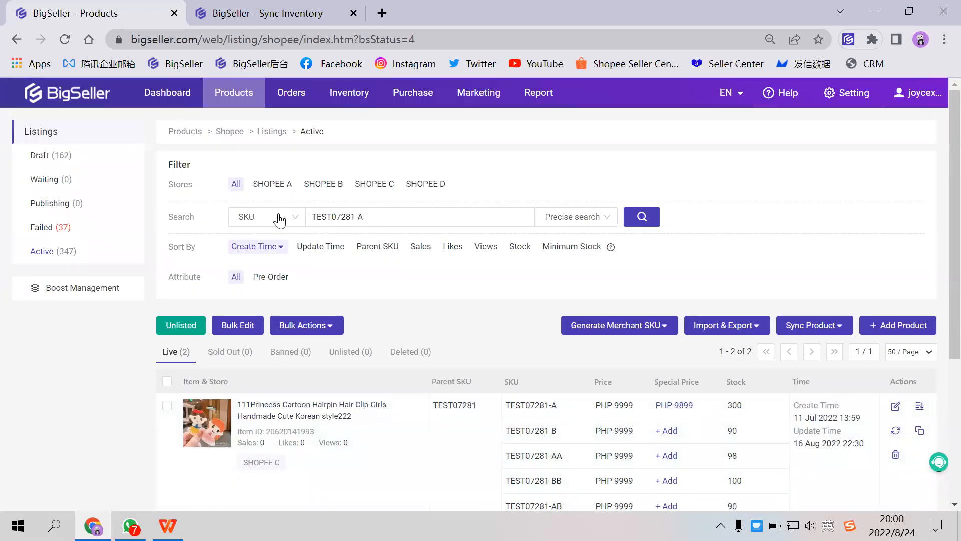
left_click_drag(367, 217, 114, 223)
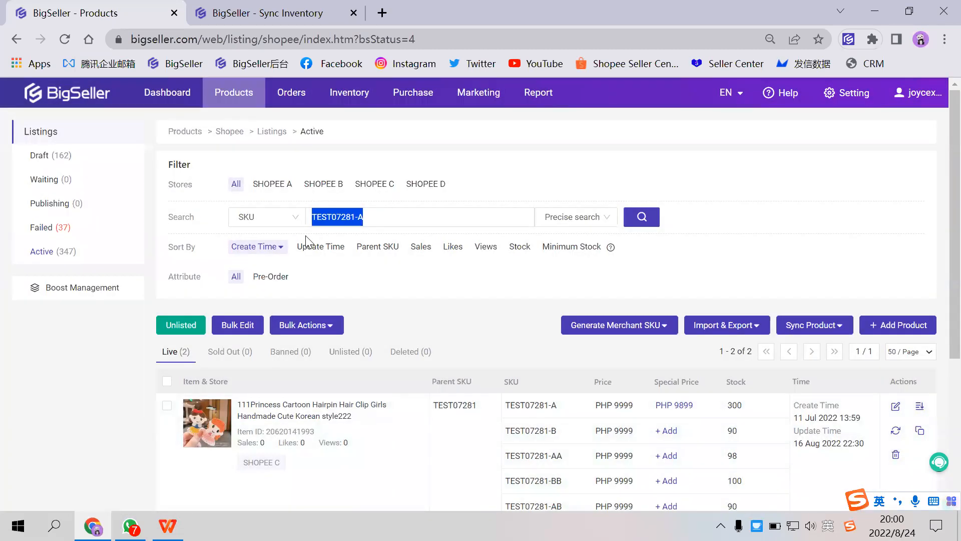
key("BackSpace")
scroll(352, 290, "down", 6)
scroll(356, 312, "up", 3)
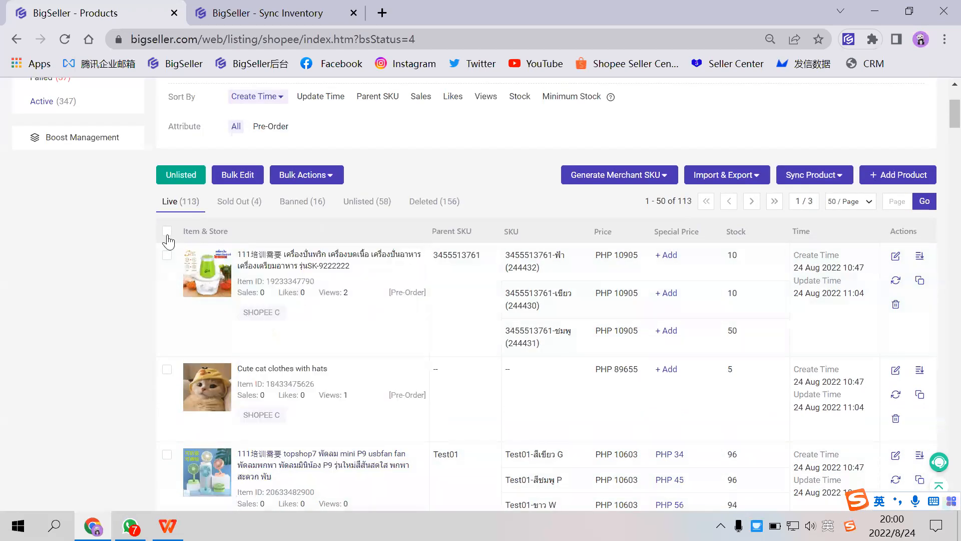
- Select all products on the page and start a bulk edit with the Synchronize & Edit option
left_click(168, 233)
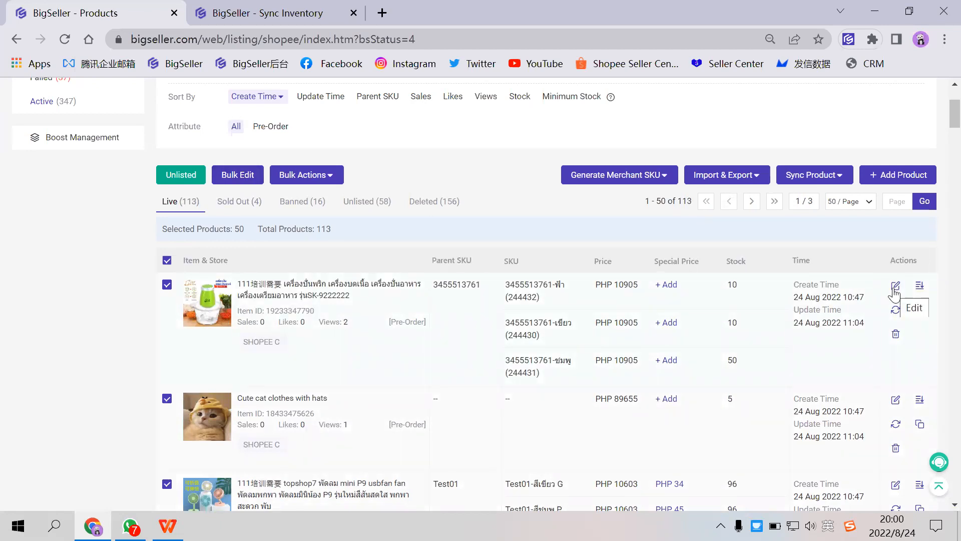
left_click(242, 186)
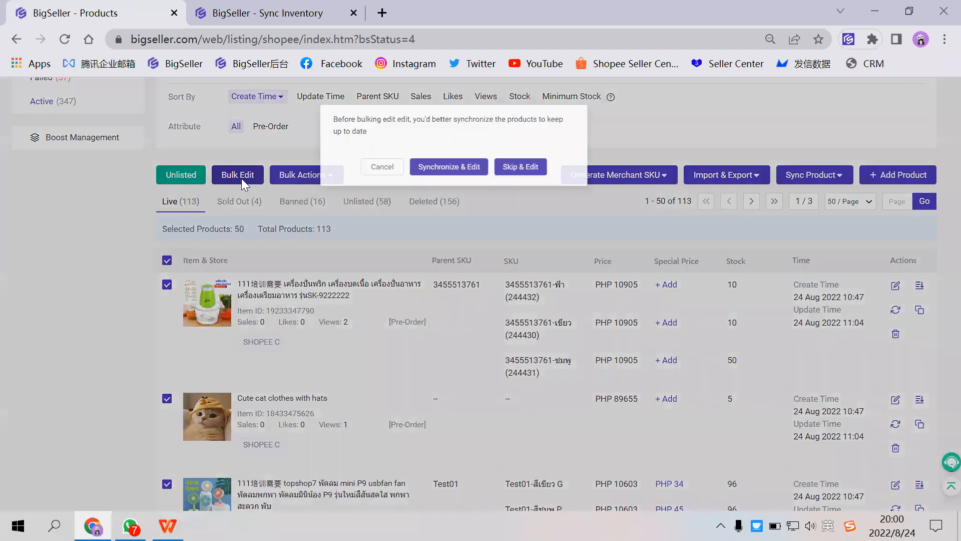
left_click_drag(354, 112, 478, 112)
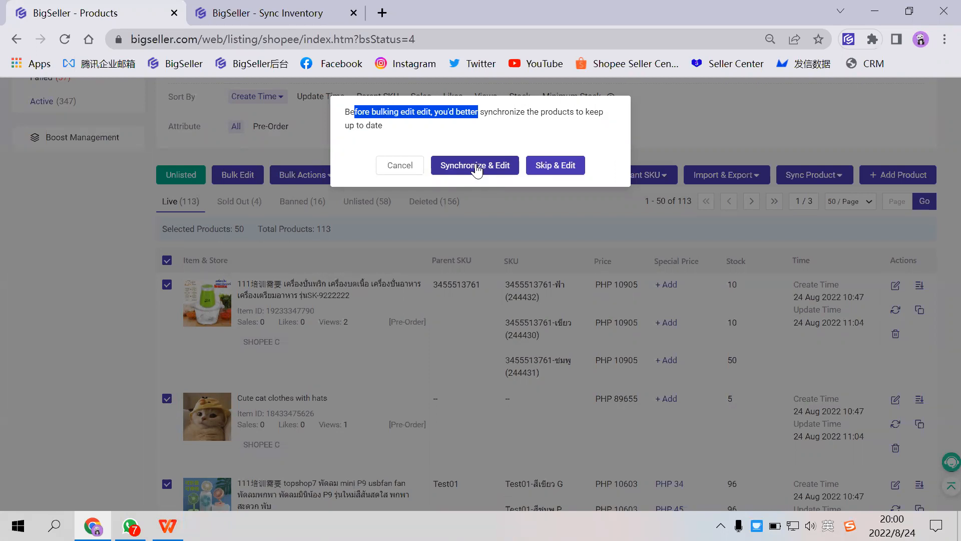
left_click(476, 169)
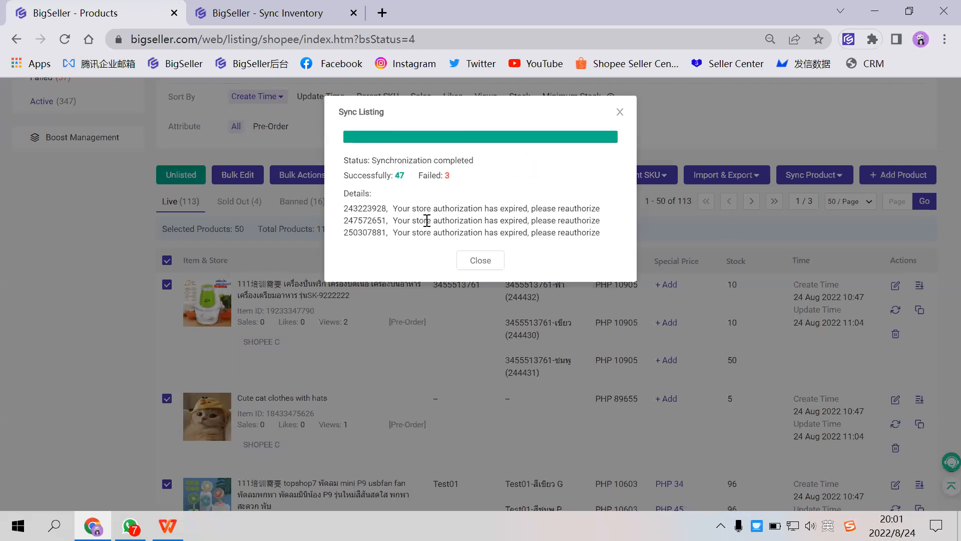
- Review the failure details in the Sync Listing report and close it
left_click_drag(395, 209, 432, 208)
left_click_drag(344, 208, 388, 208)
left_click(360, 209)
left_click(480, 260)
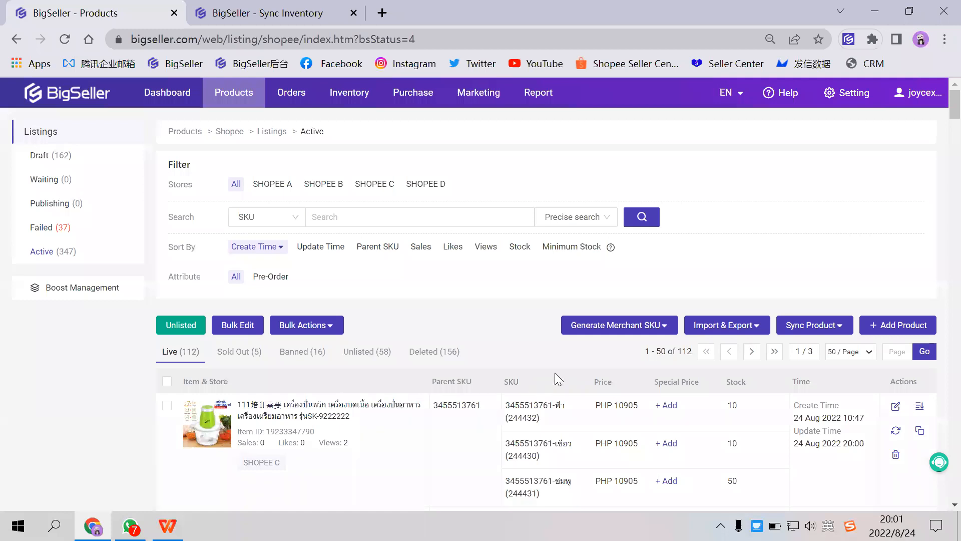
- Open the store authorization page and check the connection status of the SHOPEE B store
scroll(241, 331, "down", 2)
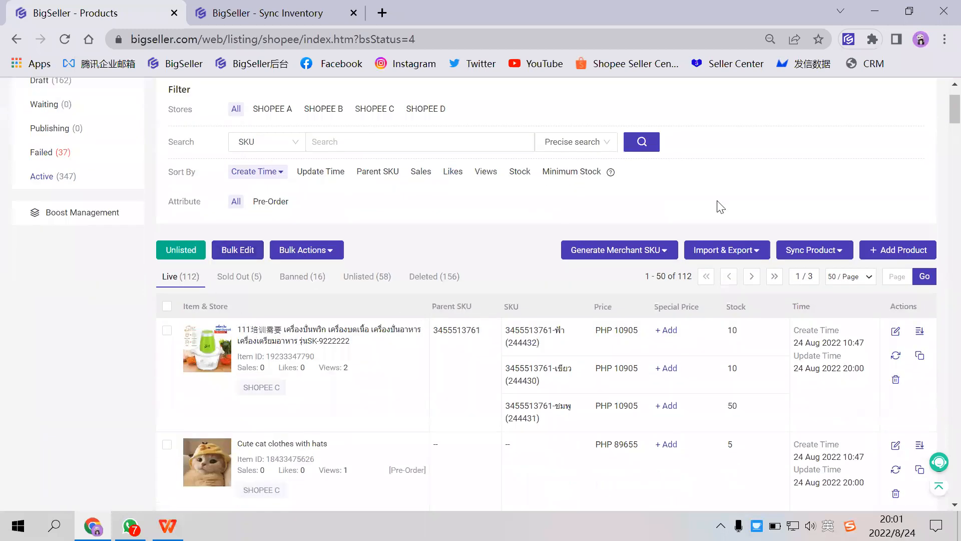
scroll(785, 178, "up", 2)
mouse_move(926, 99)
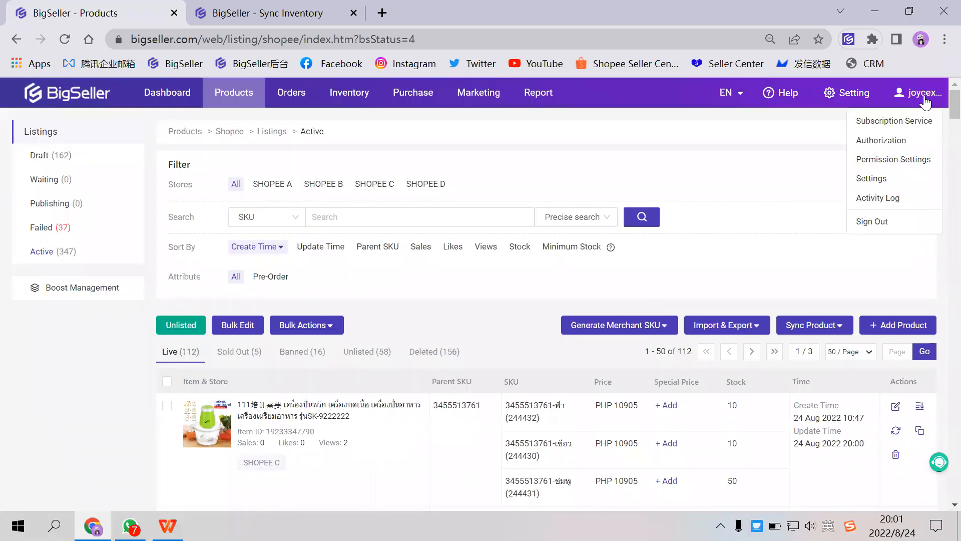
left_click(892, 141)
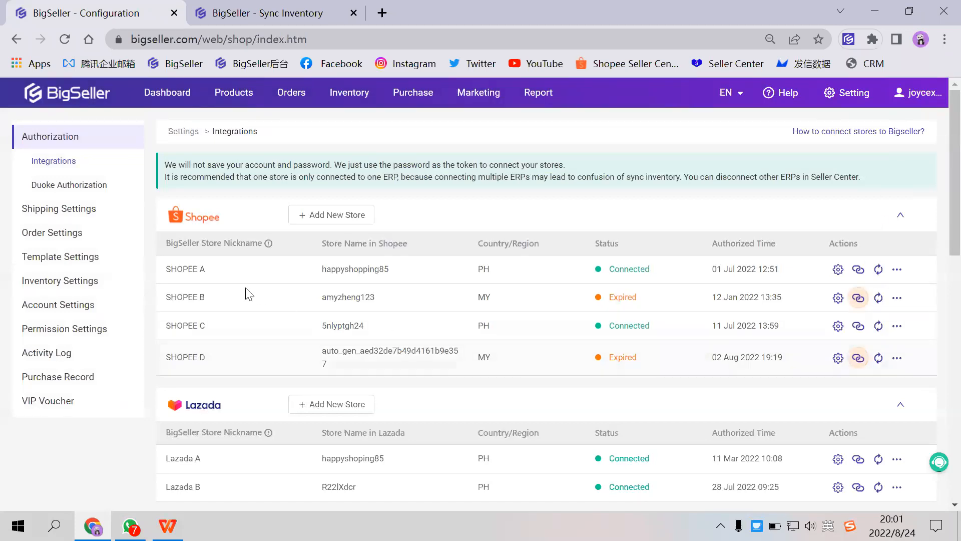
left_click_drag(165, 297, 248, 297)
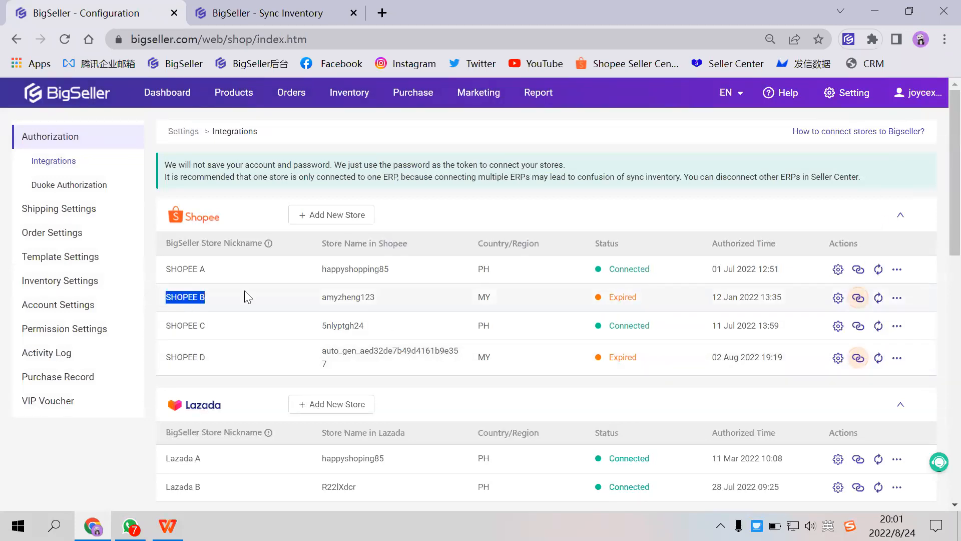
left_click(591, 294)
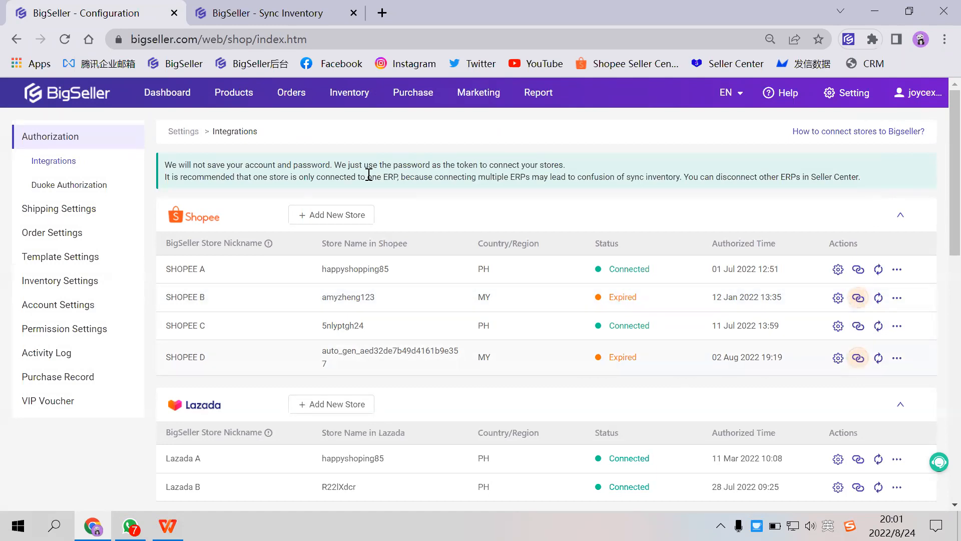
- Return to the active Shopee listings, select all products on the page, and open them for bulk editing without synchronizing
left_click(16, 39)
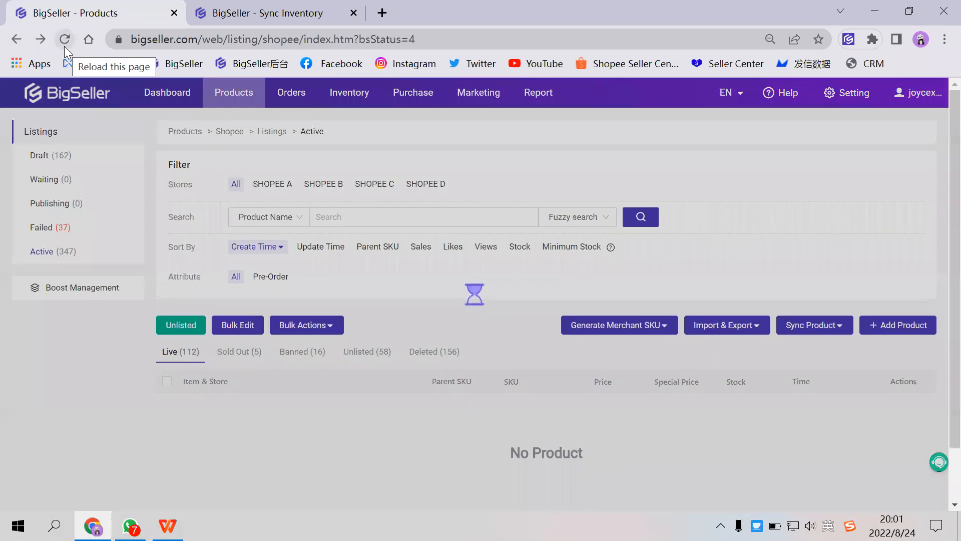
scroll(239, 384, "down", 1)
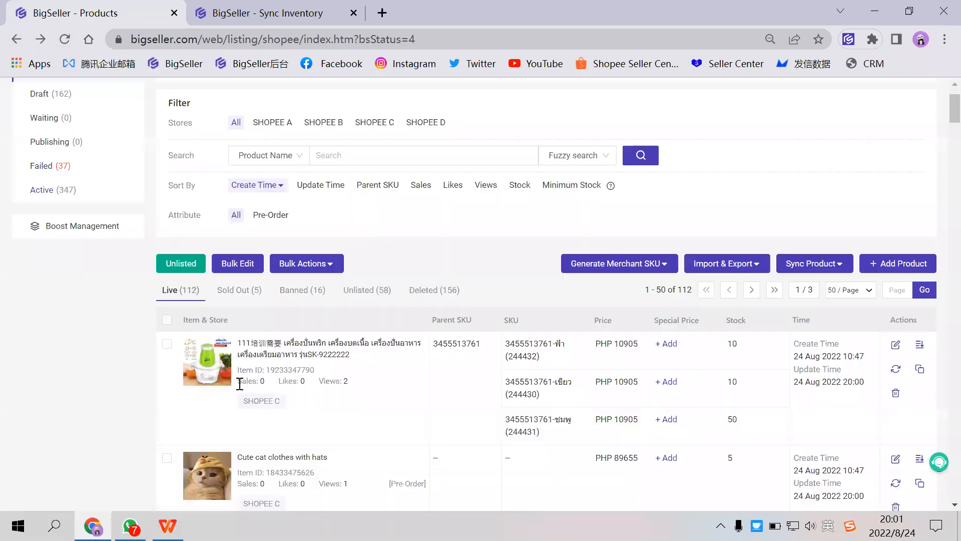
left_click(168, 319)
left_click(239, 265)
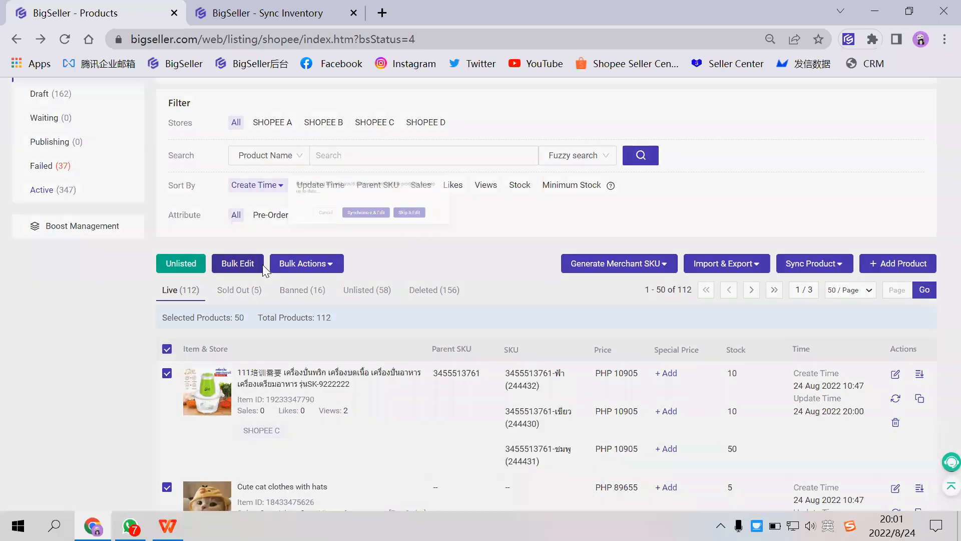
left_click(560, 168)
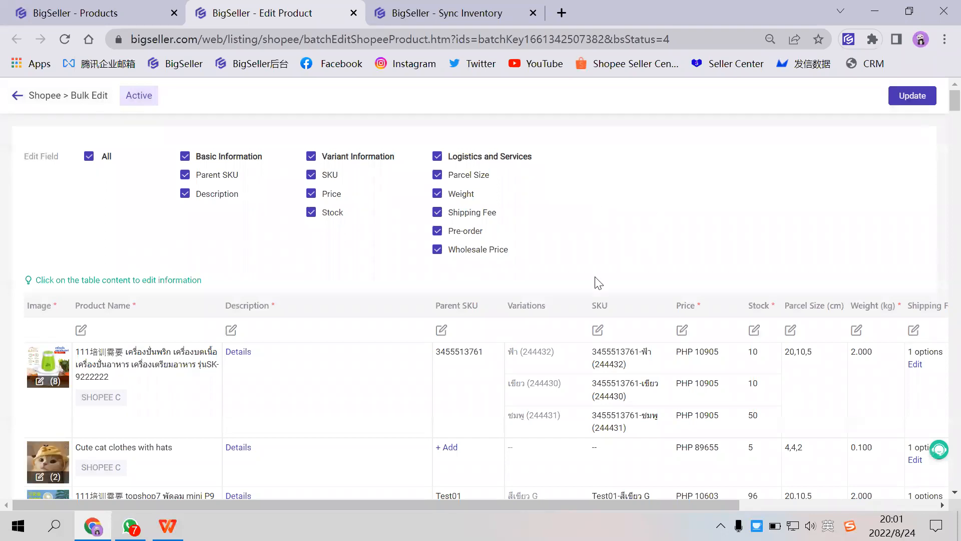
- Review the parent SKUs in the bulk edit table and open the Parent SKU bulk edit with its prefix and starting value fields
scroll(526, 281, "down", 1)
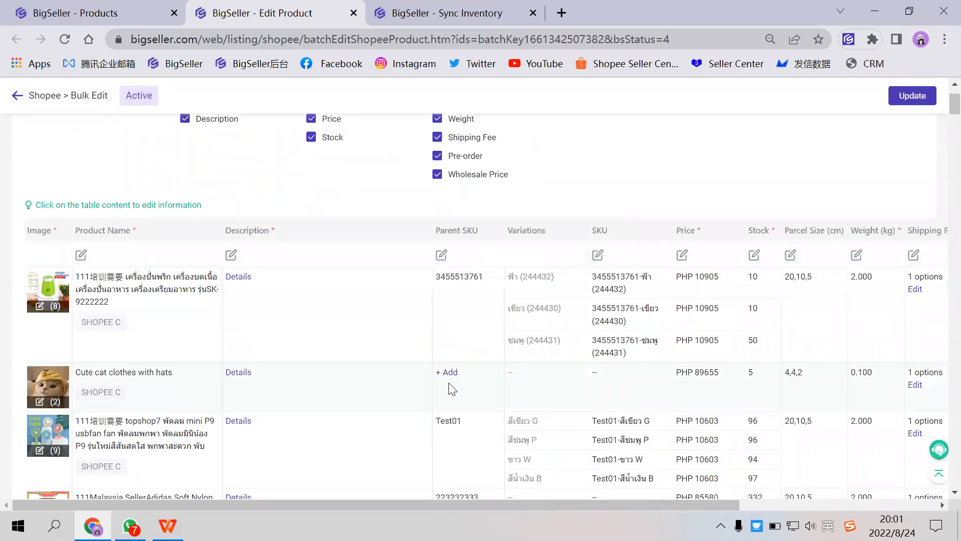
scroll(451, 347, "down", 2)
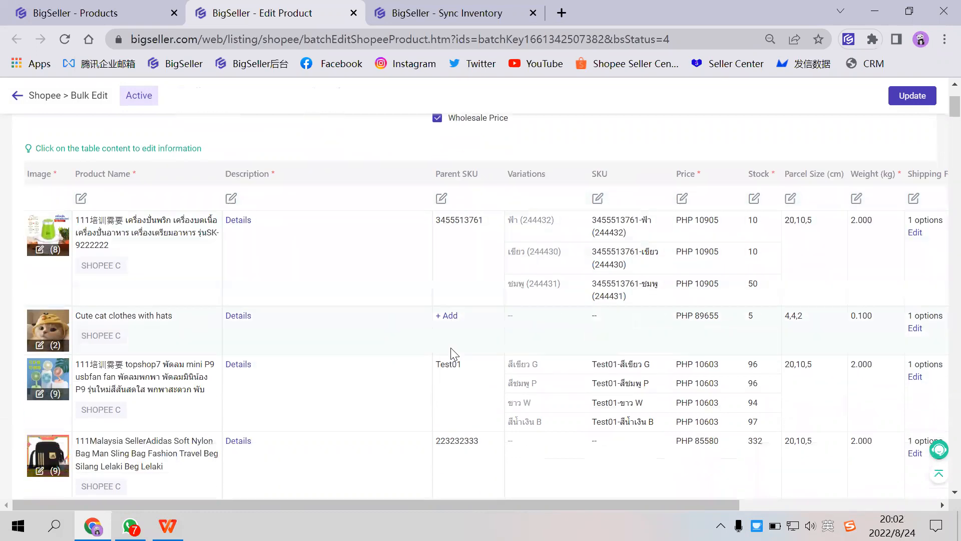
scroll(464, 326, "up", 1)
scroll(464, 323, "up", 2)
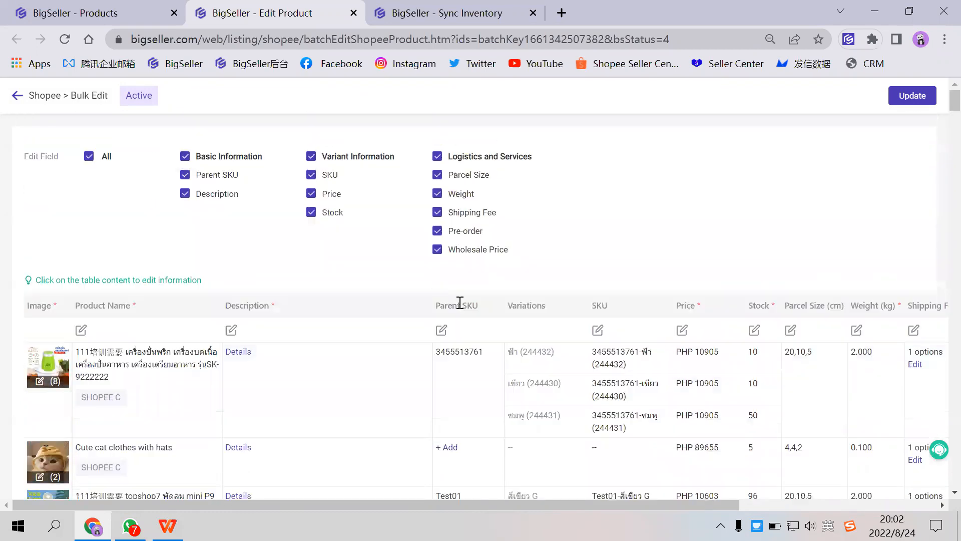
left_click(442, 330)
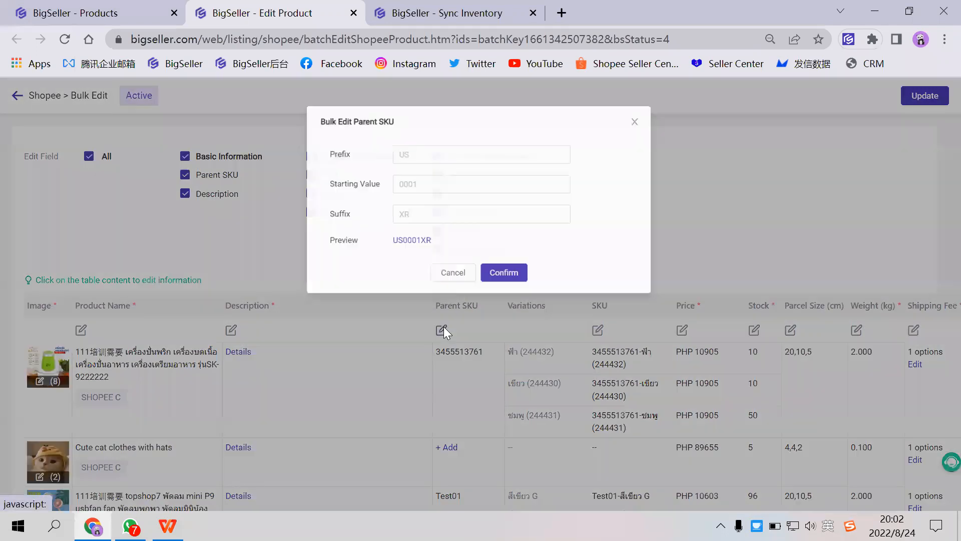
left_click(417, 153)
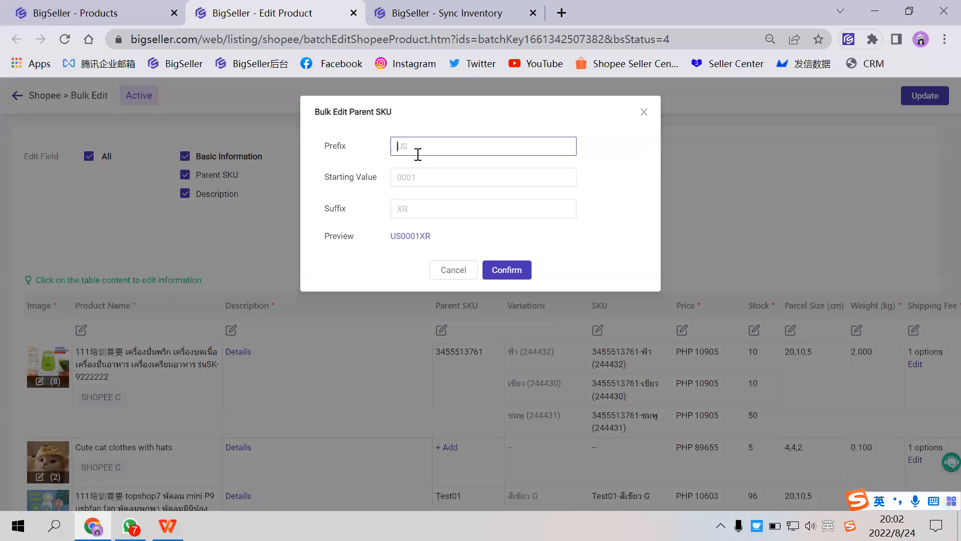
left_click(415, 171)
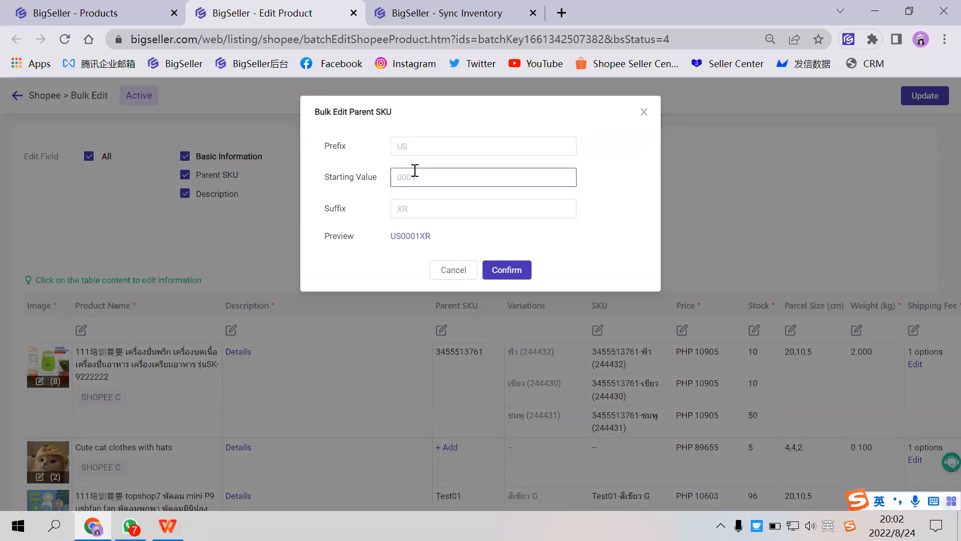
left_click(420, 148)
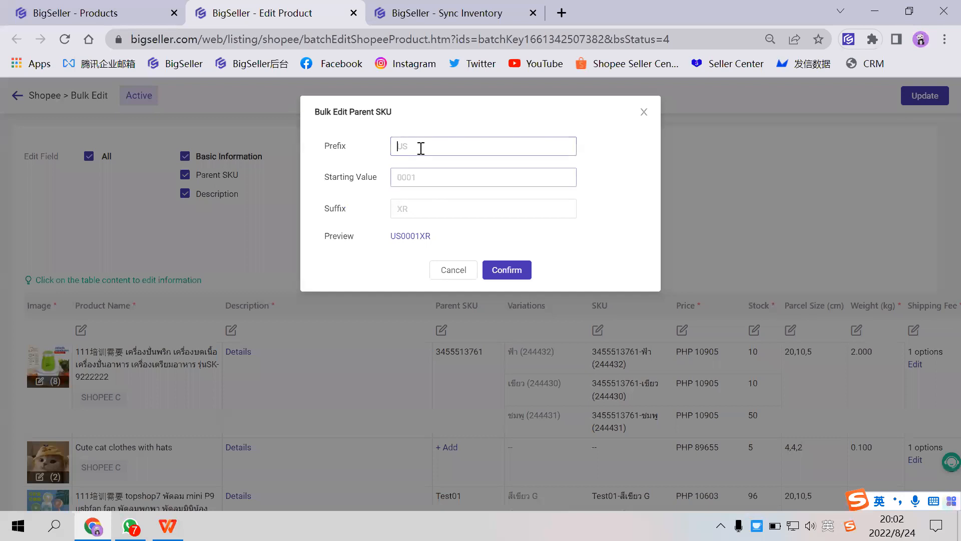
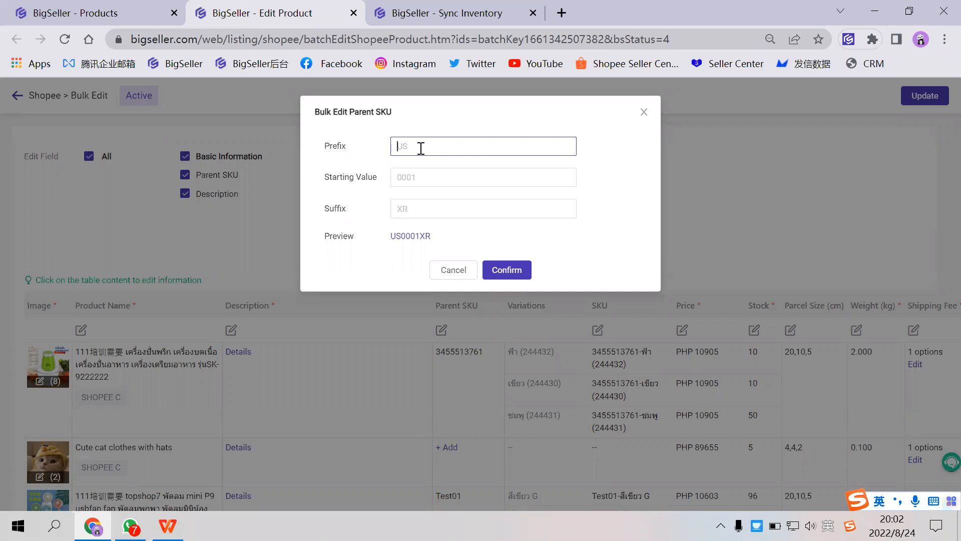
- Bulk edit the parent SKUs of all listed products with the prefix Rex and the starting value 01
key("Caps_Lock")
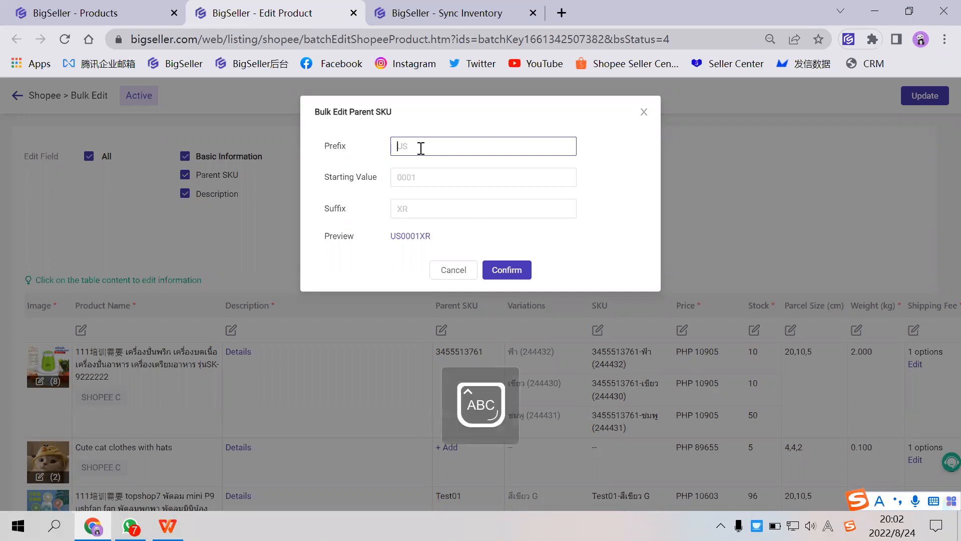
type("R")
key("Caps_Lock")
type("ex")
left_click(420, 172)
type("01")
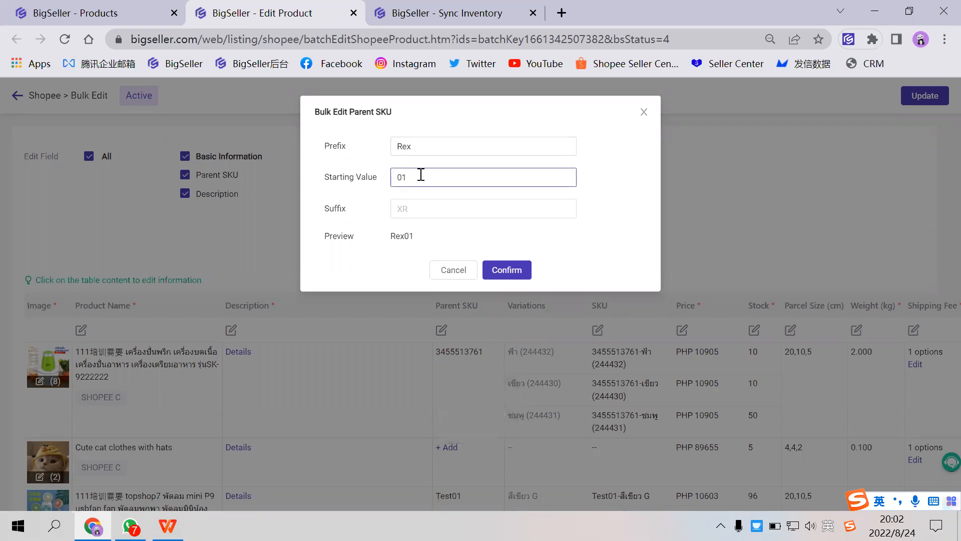
left_click(508, 271)
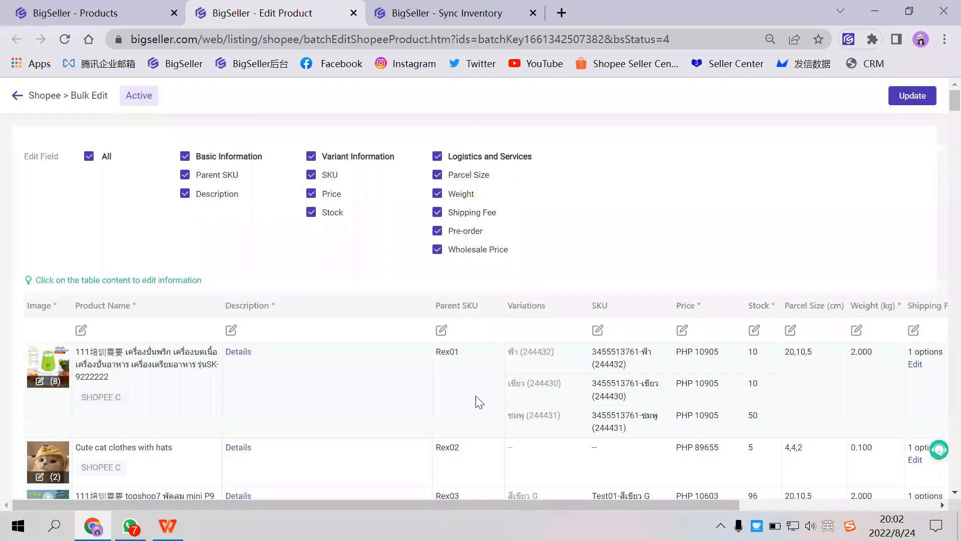
- Examine the sequential parent SKUs assigned to each product in the bulk edit table
left_click_drag(434, 355, 469, 356)
scroll(467, 369, "down", 3)
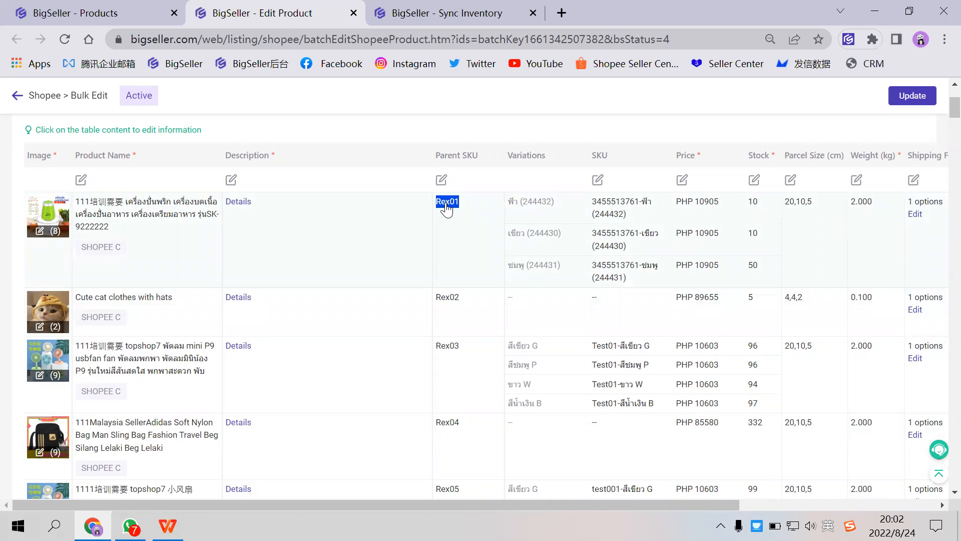
scroll(449, 220, "down", 2)
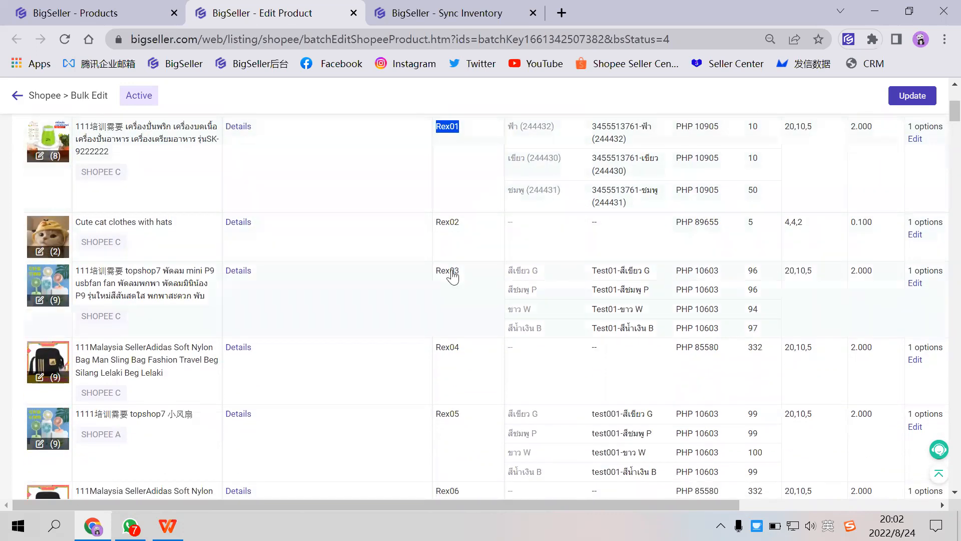
scroll(451, 354, "down", 2)
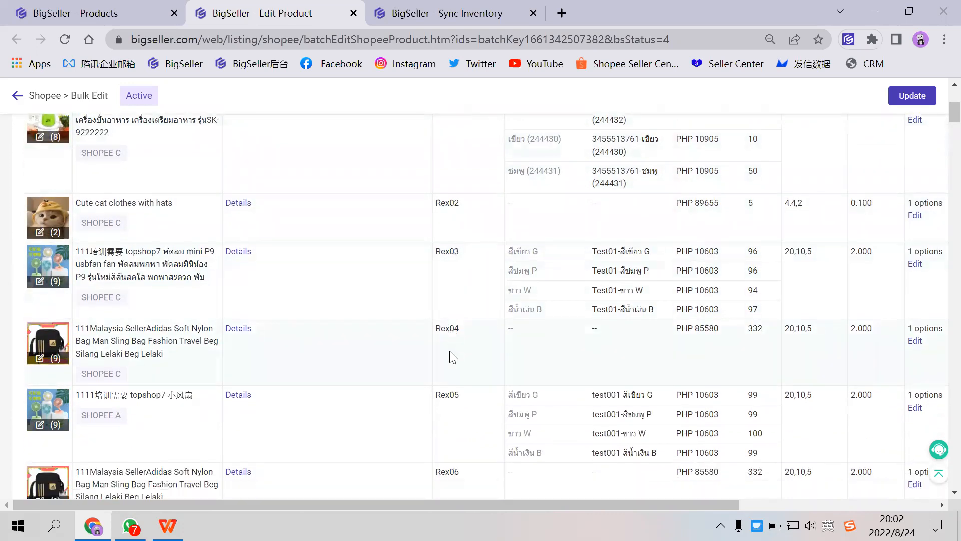
scroll(450, 353, "up", 4)
scroll(466, 315, "down", 6)
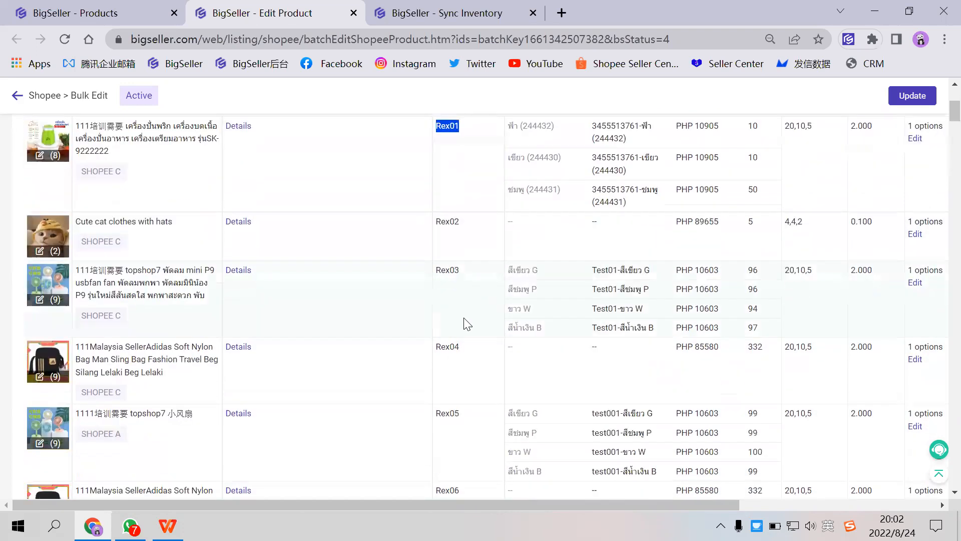
scroll(448, 280, "up", 8)
left_click_drag(435, 227, 483, 229)
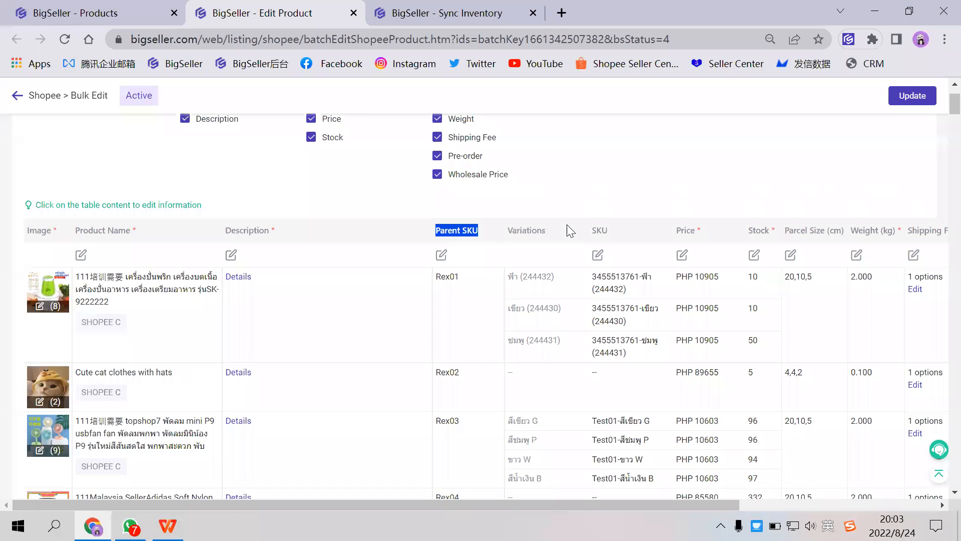
- Generate the variation SKUs in bulk using the Simple format of Parent SKU, Variation 1 and Variation 2
left_click(598, 255)
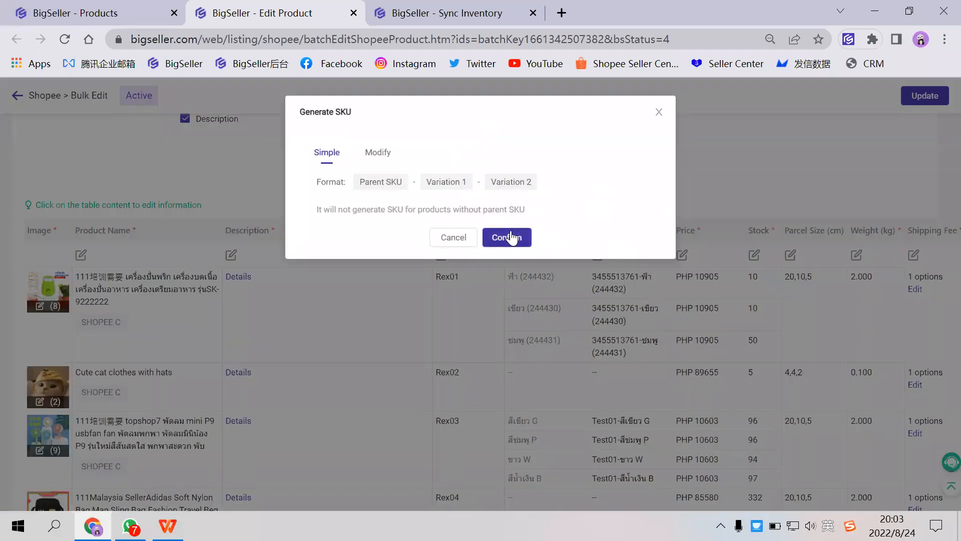
left_click(454, 237)
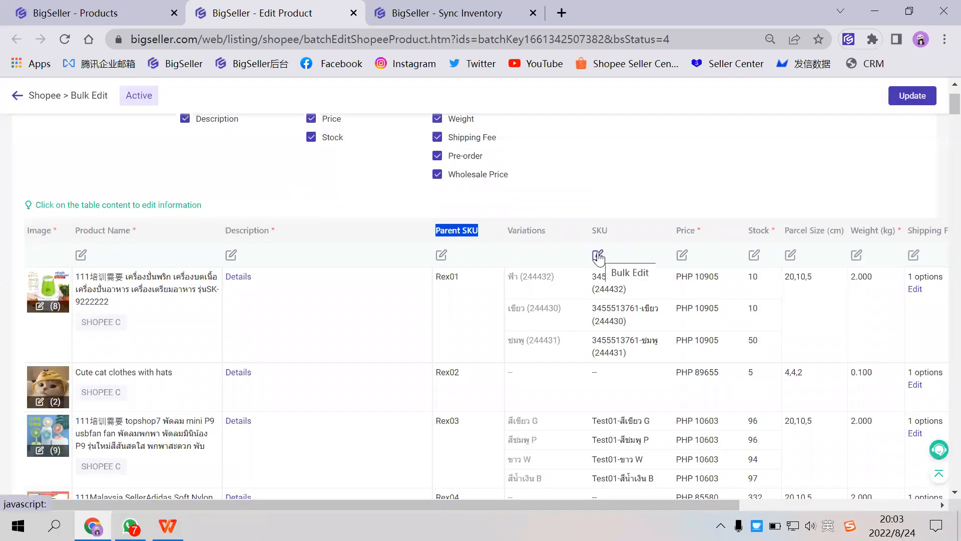
left_click(598, 256)
left_click(509, 242)
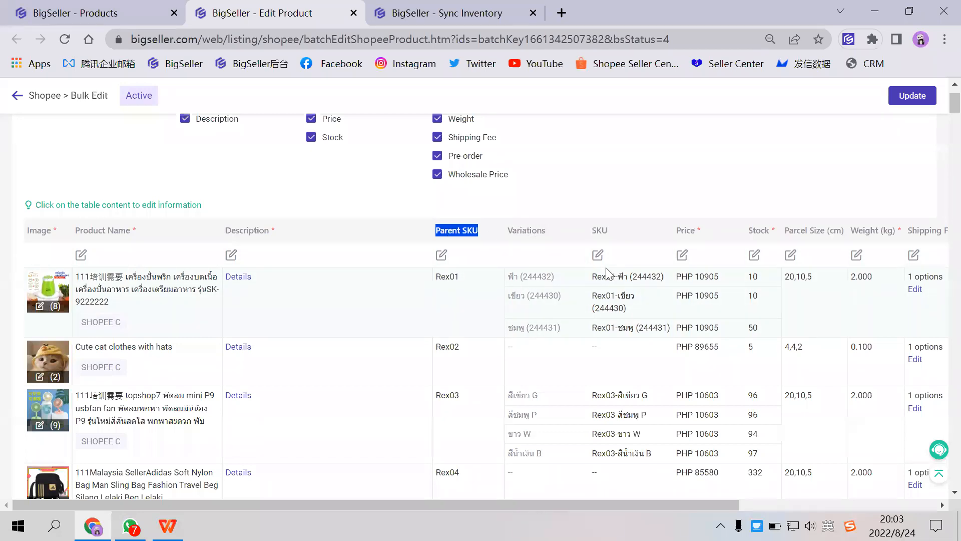
- Review the generated variation SKUs, close the bulk edit page without updating, and deselect all active listings
scroll(616, 291, "down", 1)
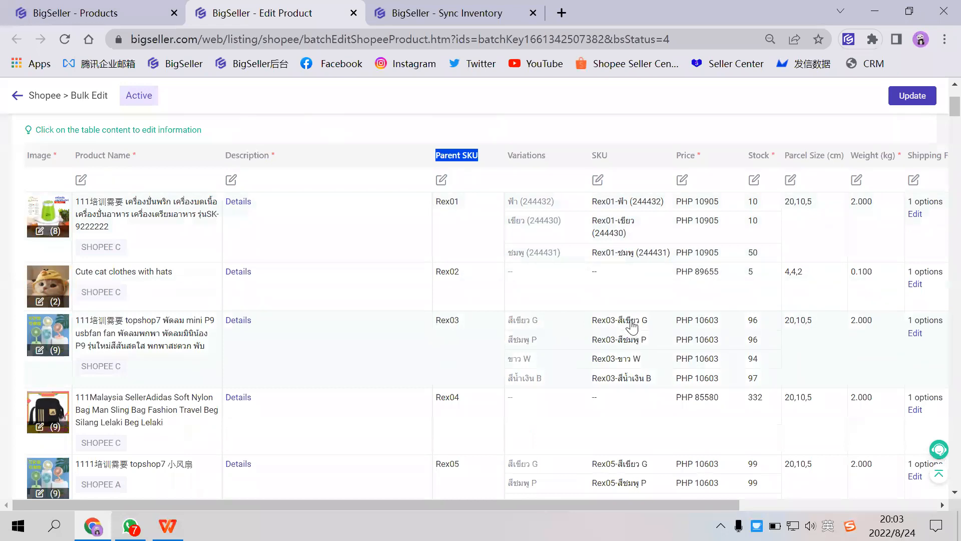
scroll(633, 325, "down", 8)
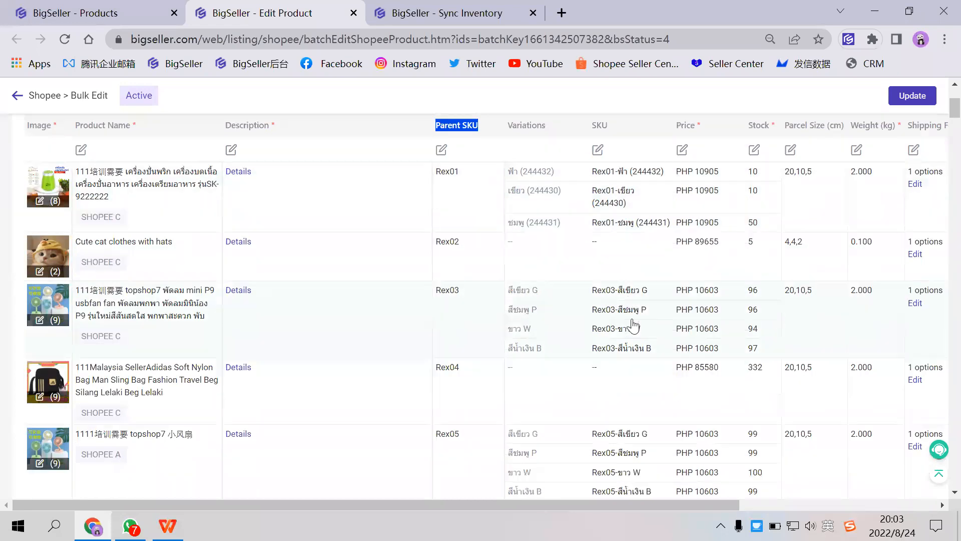
scroll(596, 306, "down", 4)
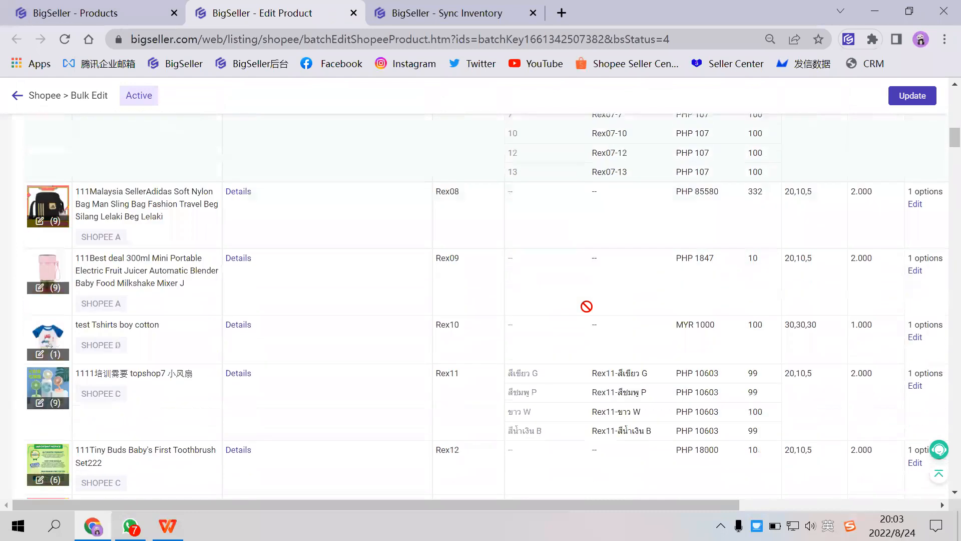
scroll(599, 307, "up", 10)
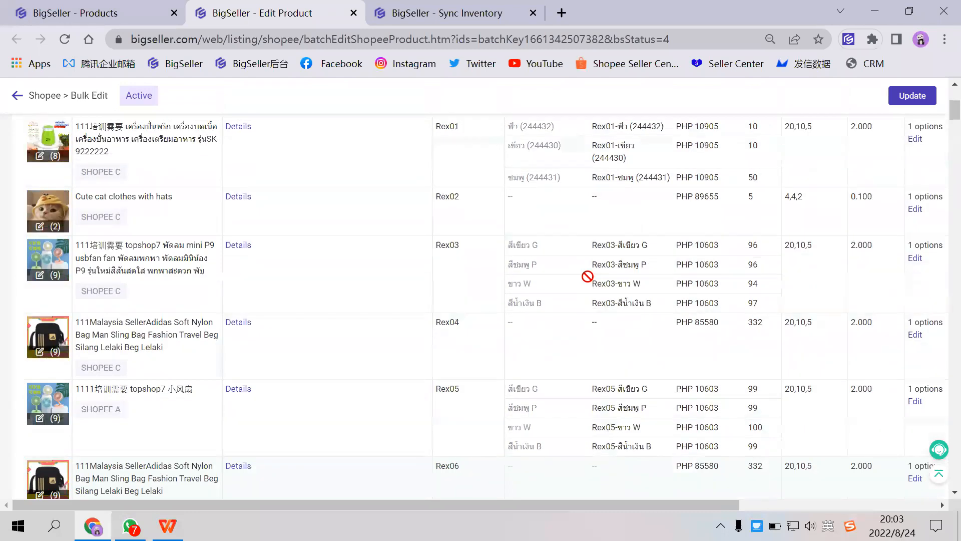
scroll(871, 120, "up", 4)
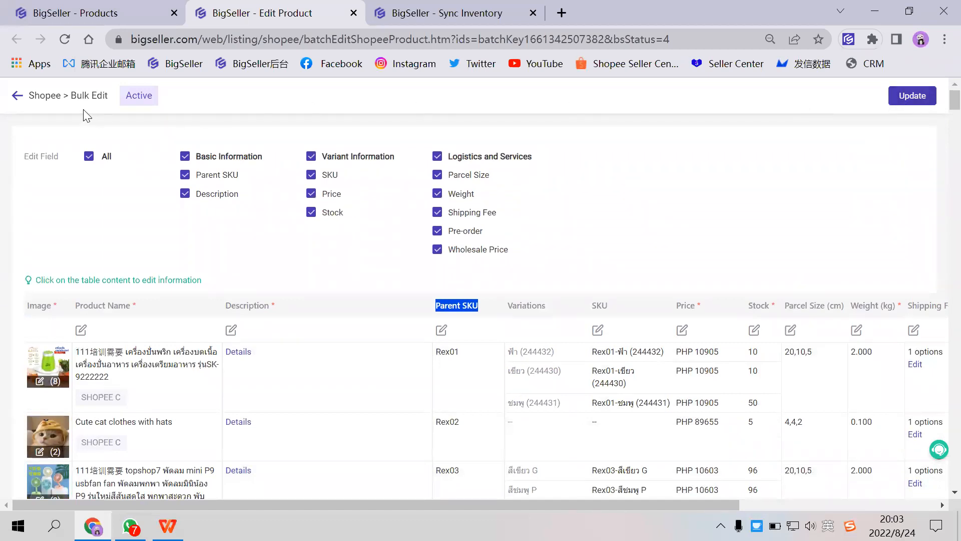
left_click(354, 13)
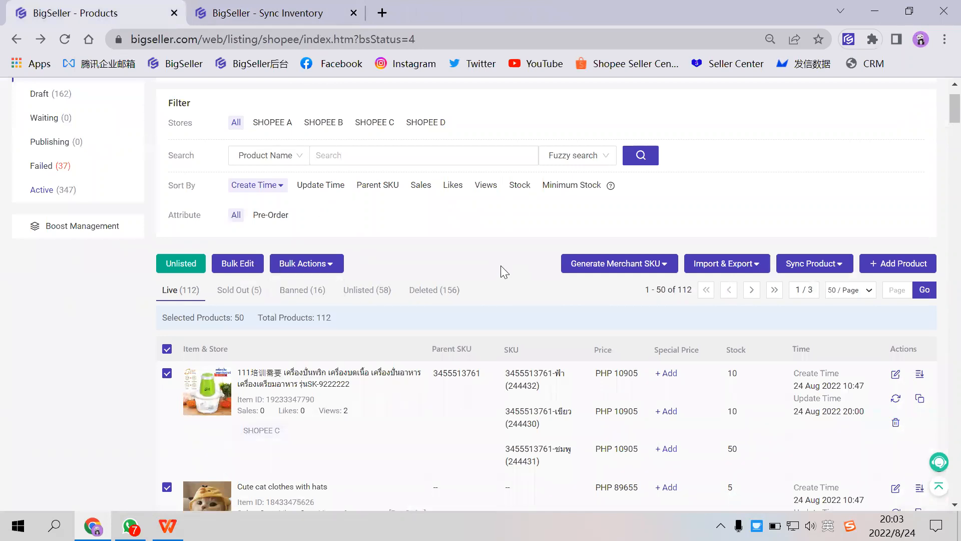
left_click(166, 348)
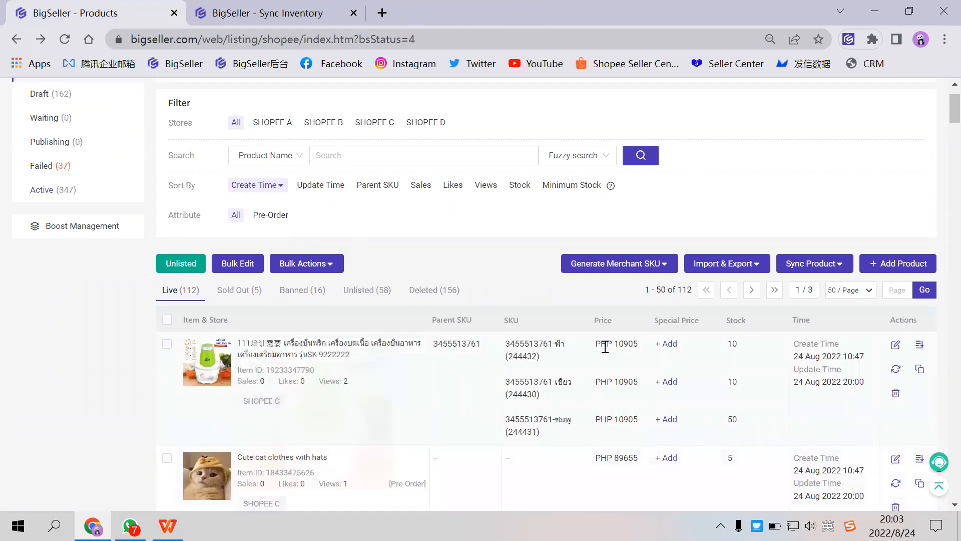
- Browse the active Shopee listings and copy the SKU TEST07281-A of the SHOPEE C hairpin product
scroll(581, 357, "down", 2)
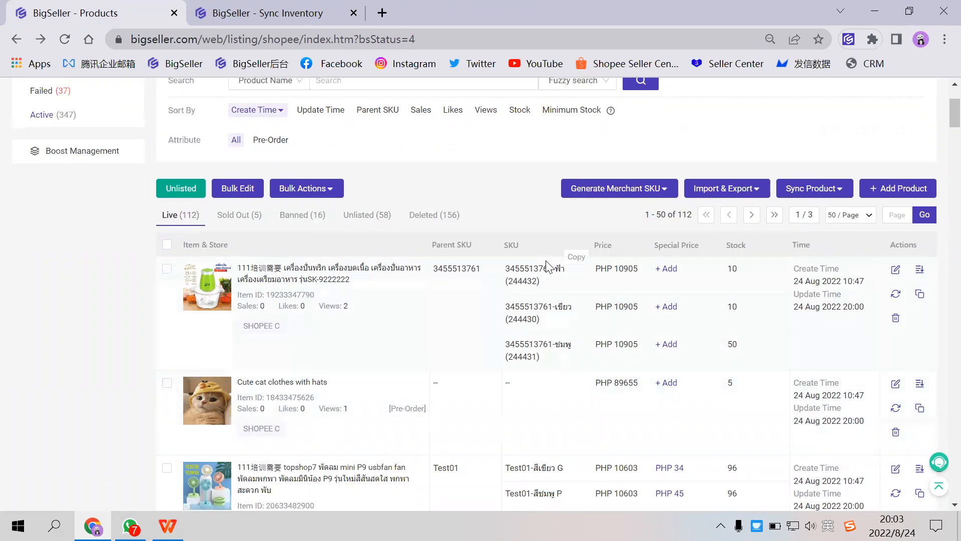
left_click(576, 257)
scroll(475, 403, "down", 1)
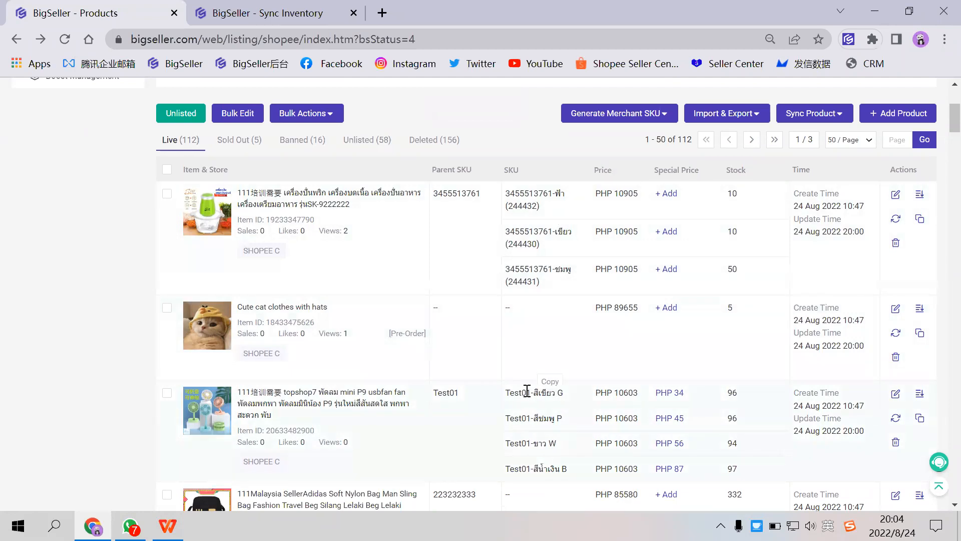
scroll(393, 279, "up", 3)
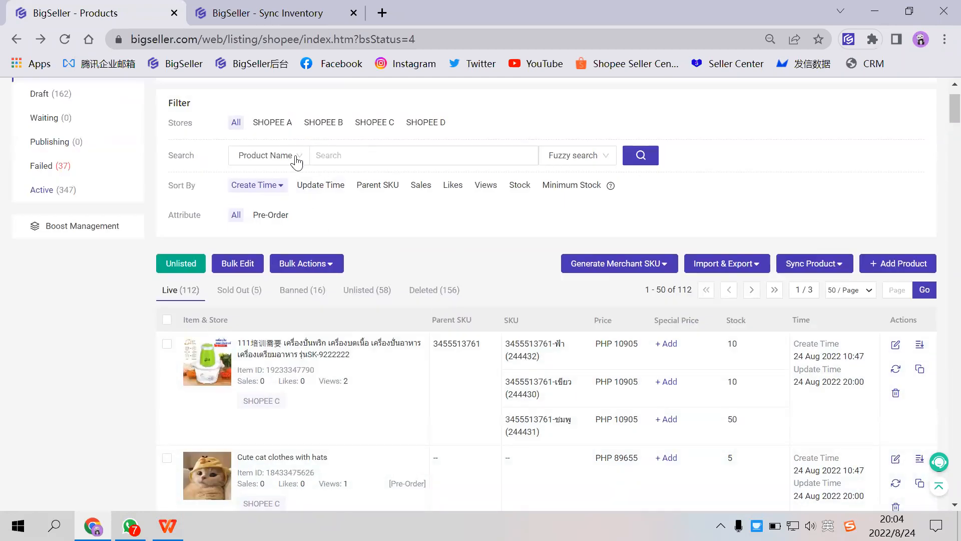
scroll(305, 250, "down", 8)
scroll(301, 288, "down", 15)
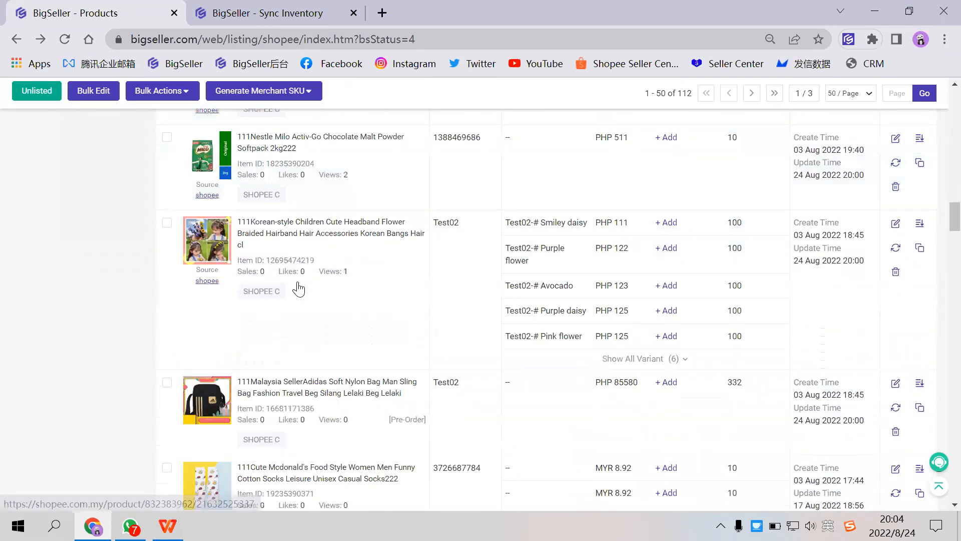
scroll(310, 289, "down", 7)
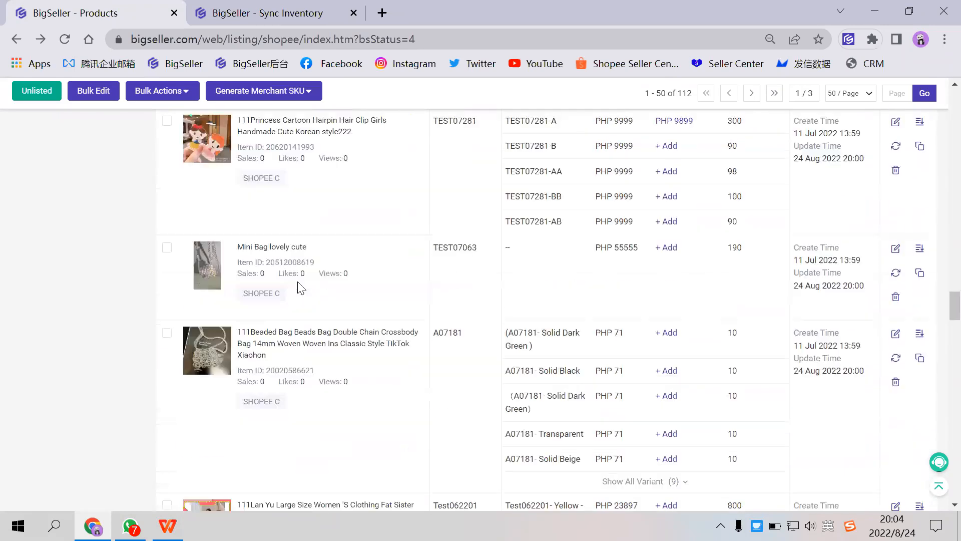
scroll(288, 278, "up", 4)
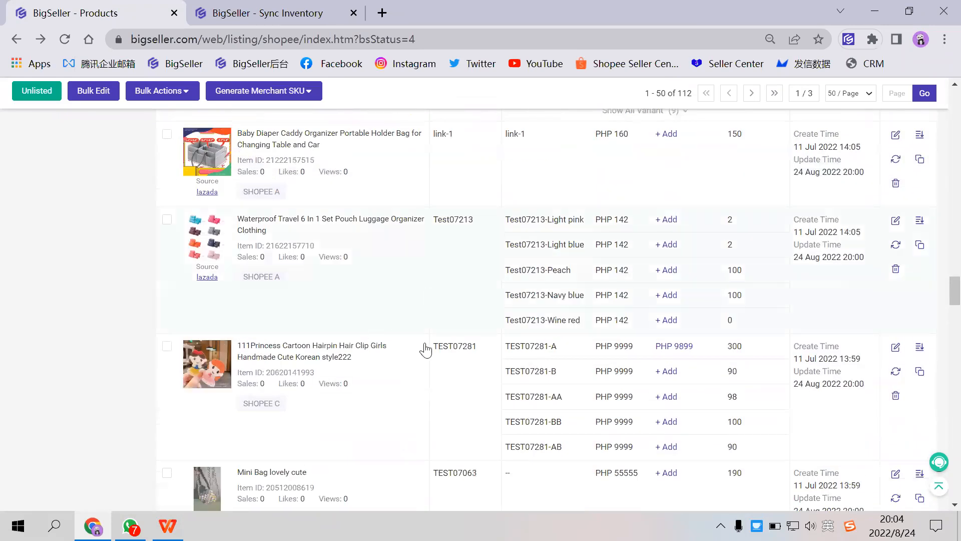
left_click(551, 340)
- Search the active listings by SKU for TEST07281-A
scroll(528, 326, "up", 20)
scroll(435, 251, "up", 10)
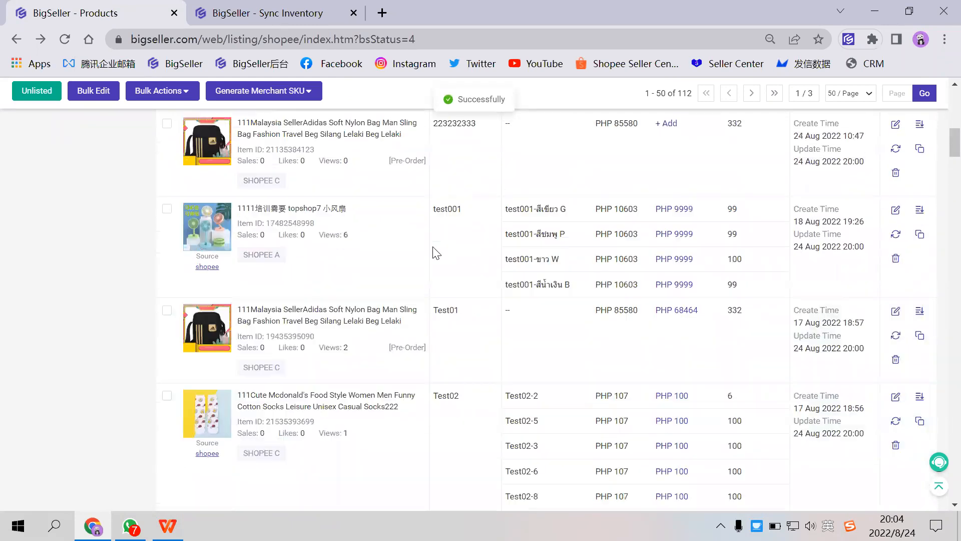
left_click(349, 221)
key("ctrl+v")
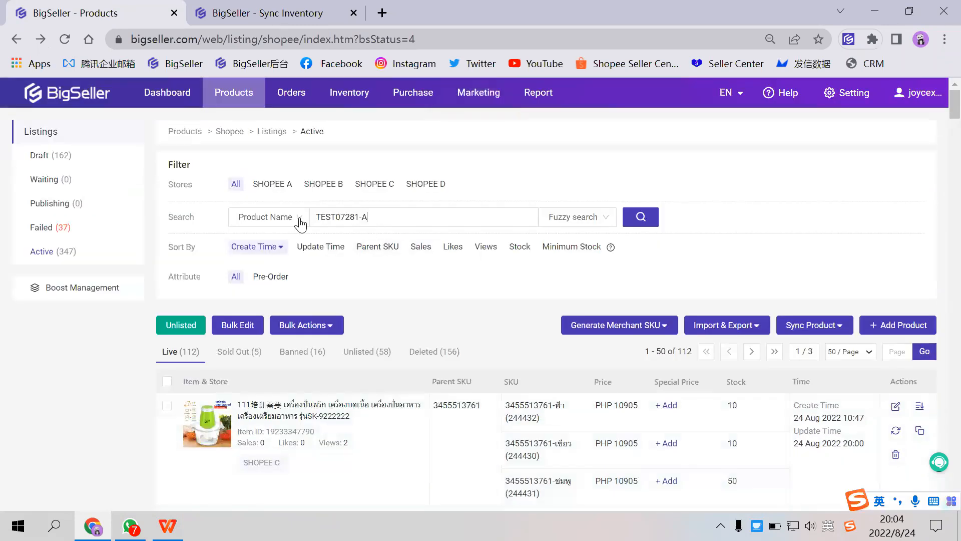
left_click(268, 217)
left_click(245, 259)
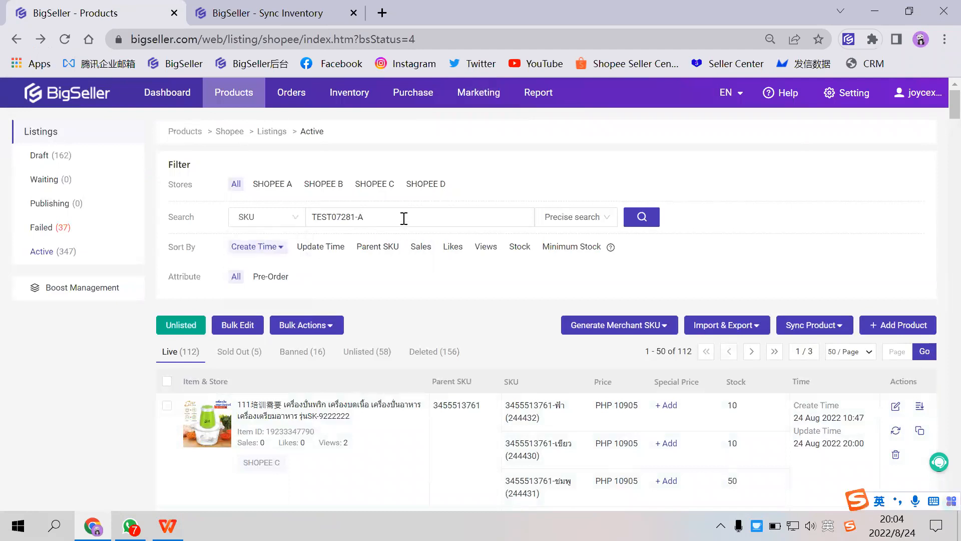
key("Return")
- Compare the stores and variation SKUs of the hairpin listings in SHOPEE C and SHOPEE A
scroll(358, 267, "down", 5)
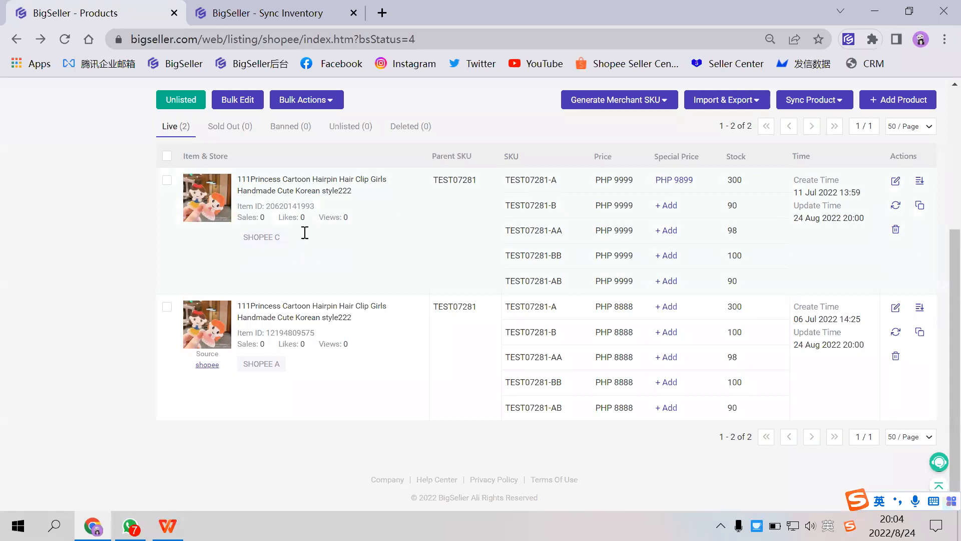
left_click_drag(304, 234, 240, 237)
left_click_drag(253, 363, 317, 368)
scroll(316, 368, "up", 4)
scroll(543, 239, "down", 2)
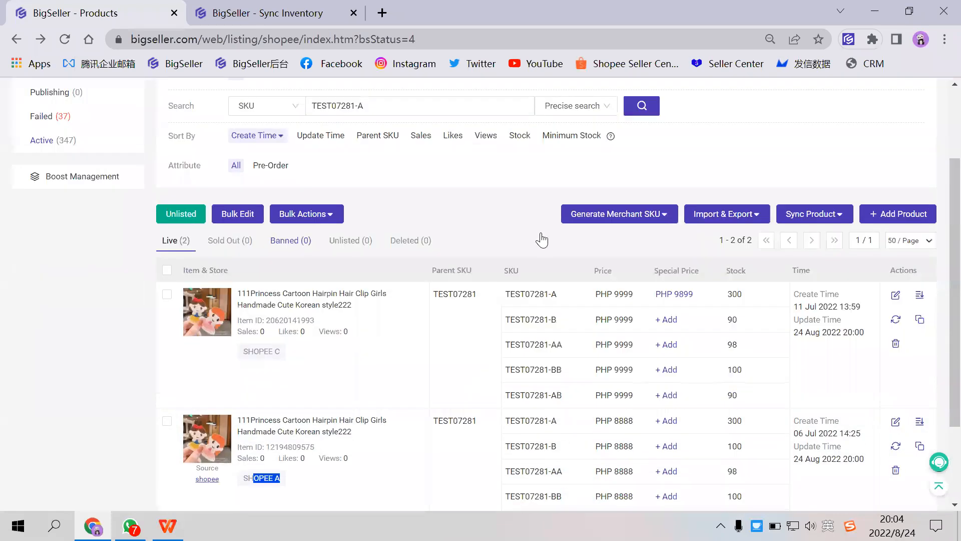
- Select both hairpin listings, generate merchant SKUs for the selection, and confirm after the SKU check
mouse_move(613, 179)
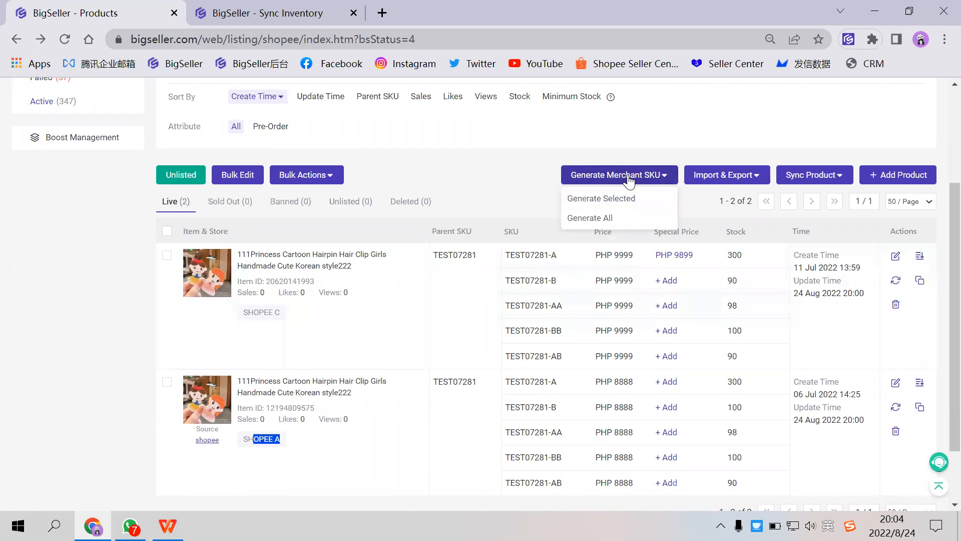
left_click(167, 260)
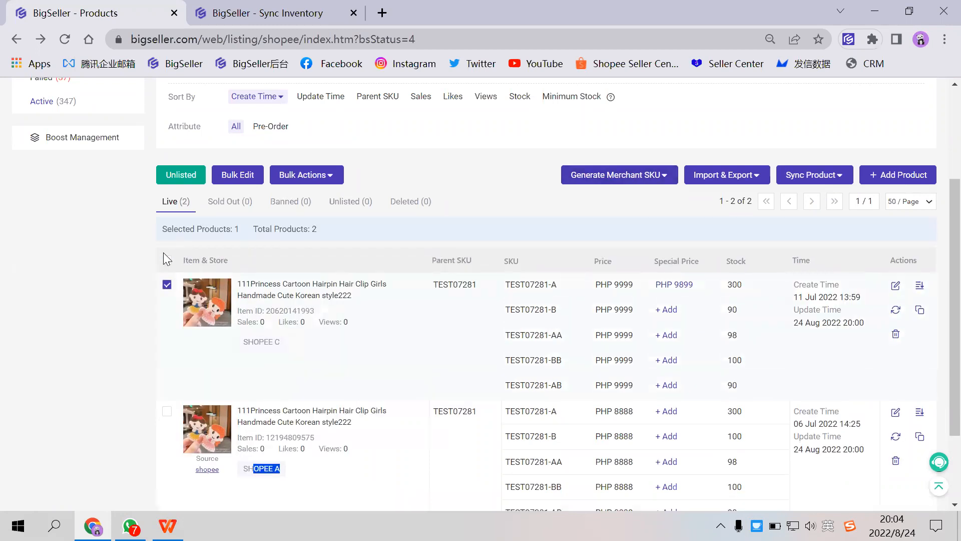
left_click(167, 411)
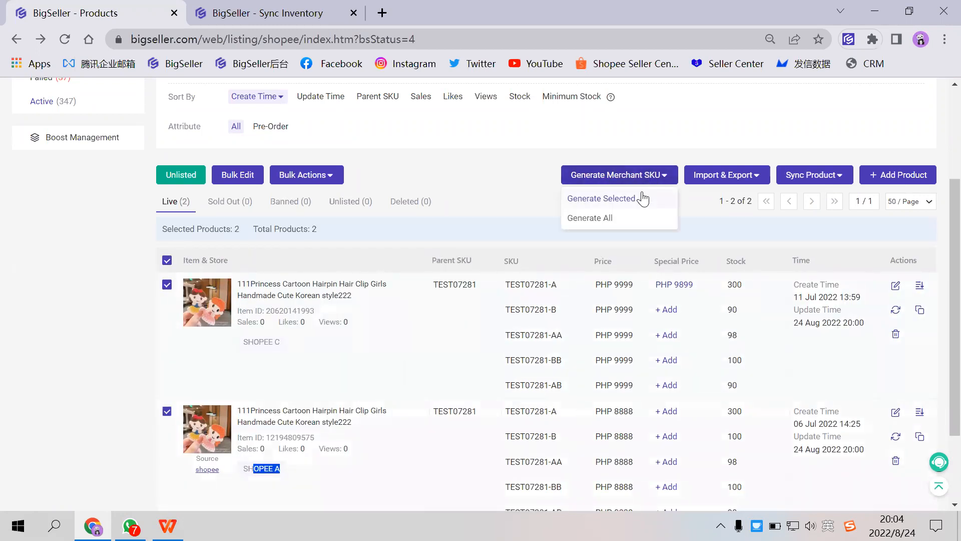
left_click(641, 196)
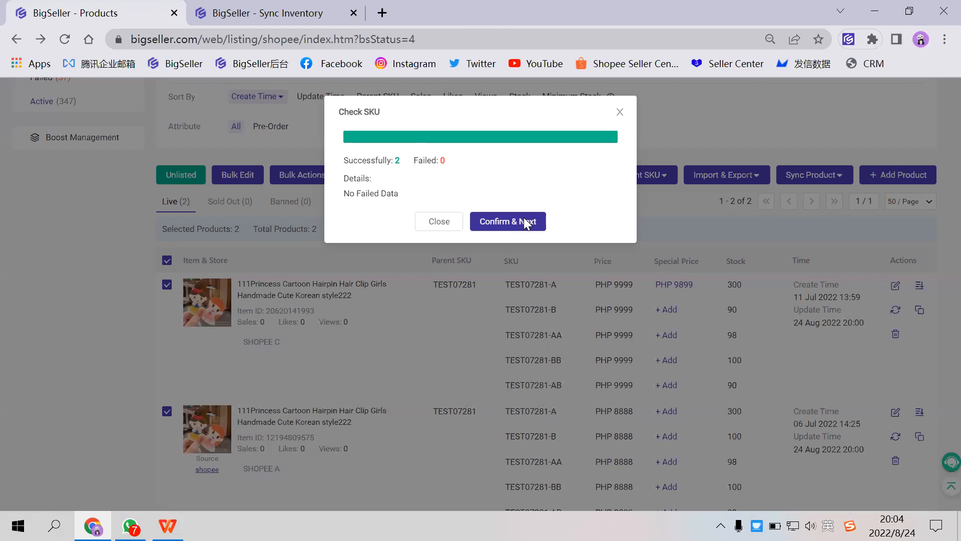
left_click(526, 222)
mouse_move(623, 177)
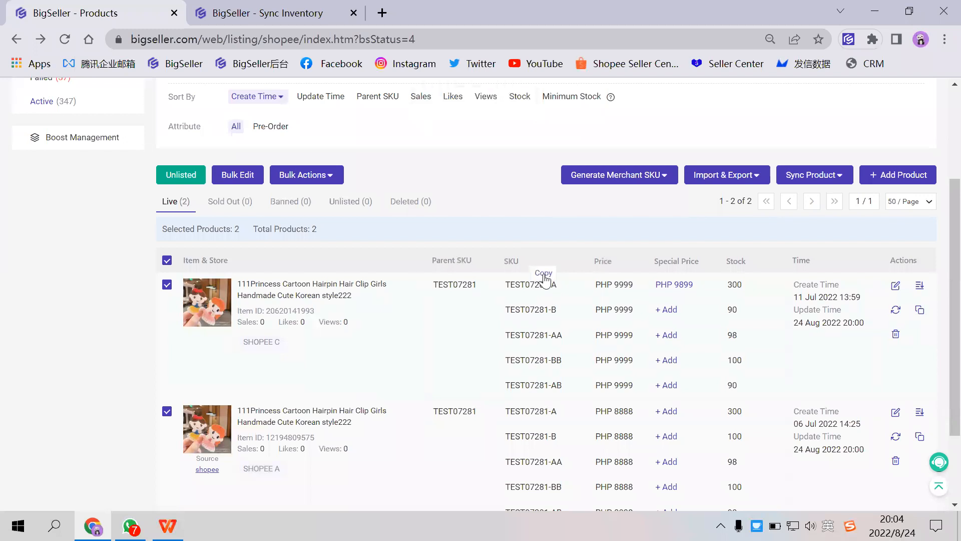
- Open the Merchant SKU list in the inventory section and search it by SKU name for TEST07281-A
scroll(545, 272, "up", 3)
left_click(279, 19)
left_click(181, 16)
mouse_move(288, 98)
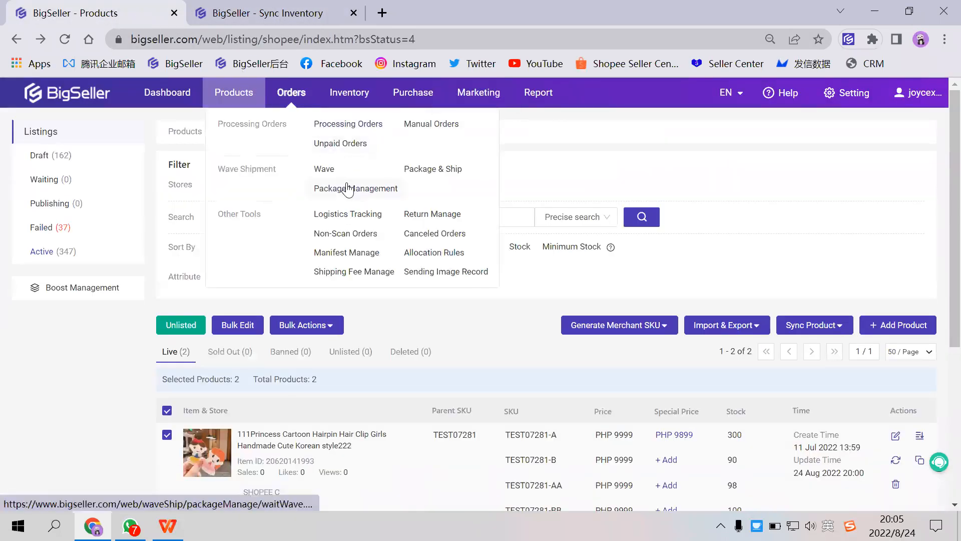
mouse_move(355, 104)
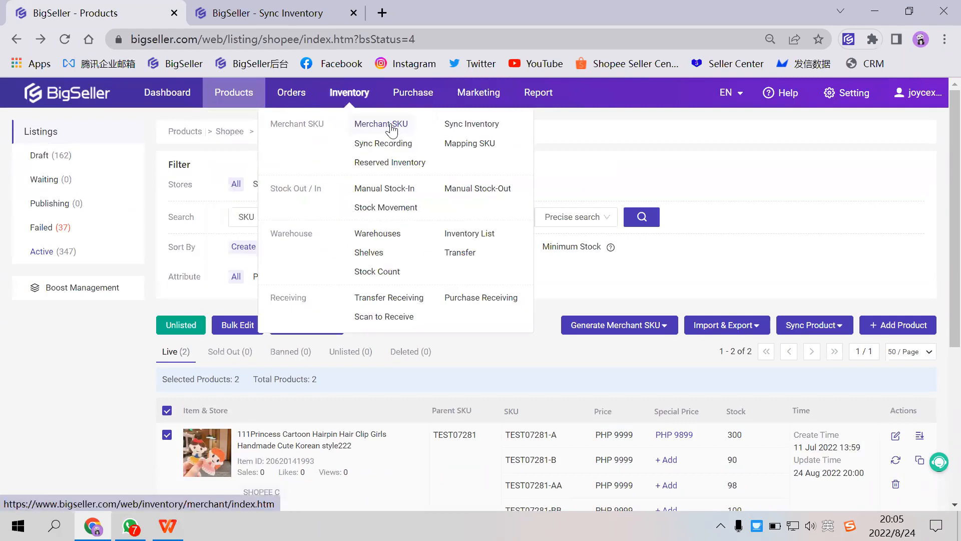
left_click(392, 126)
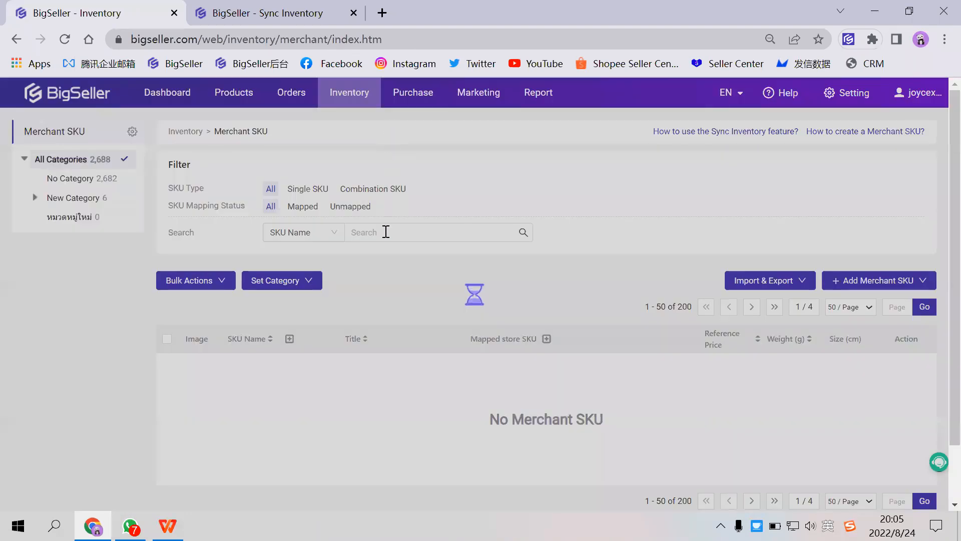
left_click(386, 231)
type("TEST07281-A")
key("Return")
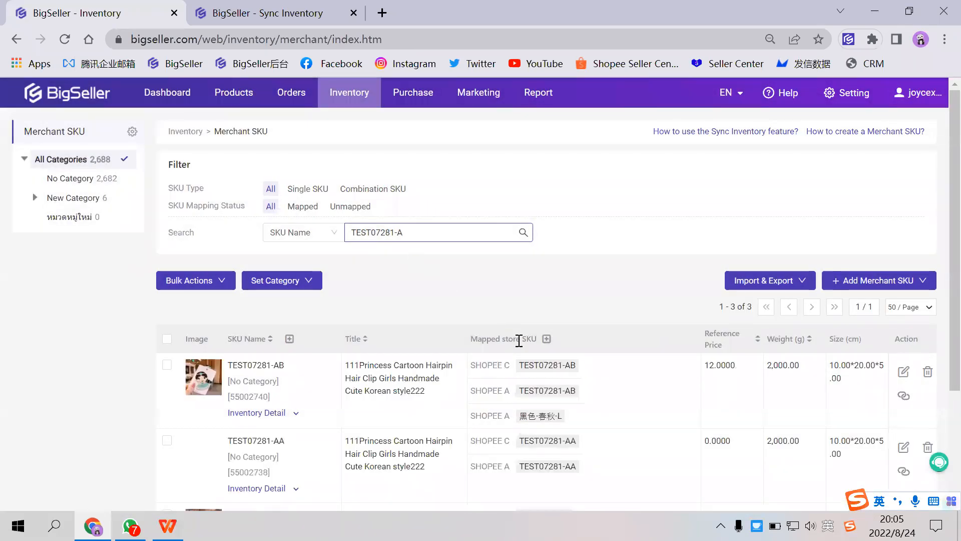
- Examine the mapped store SKUs of the hairpin merchant SKUs, especially the SHOPEE C and SHOPEE A mappings of TEST07281-A
scroll(316, 373, "down", 1)
scroll(390, 304, "up", 1)
scroll(387, 297, "down", 3)
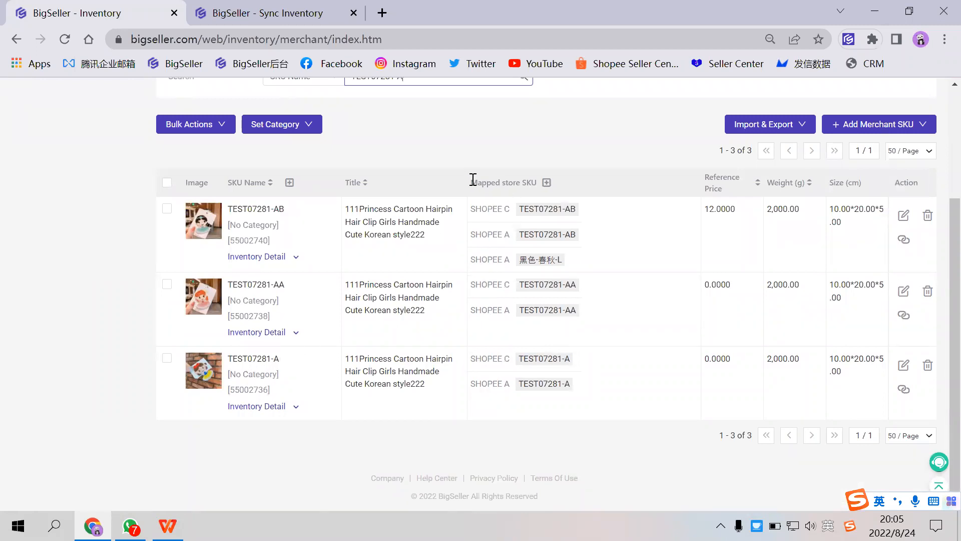
left_click_drag(471, 182, 545, 187)
left_click_drag(471, 359, 523, 385)
left_click(482, 366)
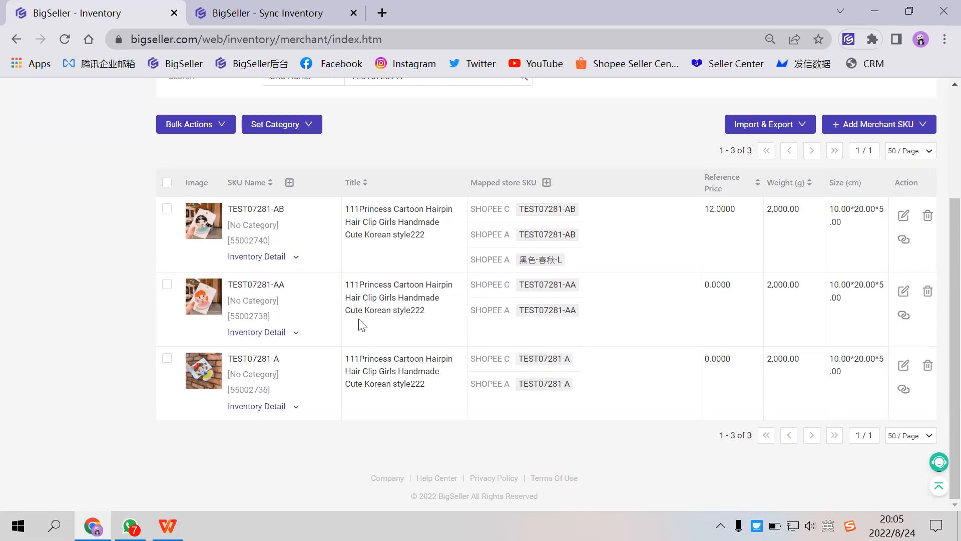
- Review the Regulate Store SKU, Create Merchant SKU and Add Inventory Sync Rule stages of the Sync Inventory guide, and close it
left_click(266, 12)
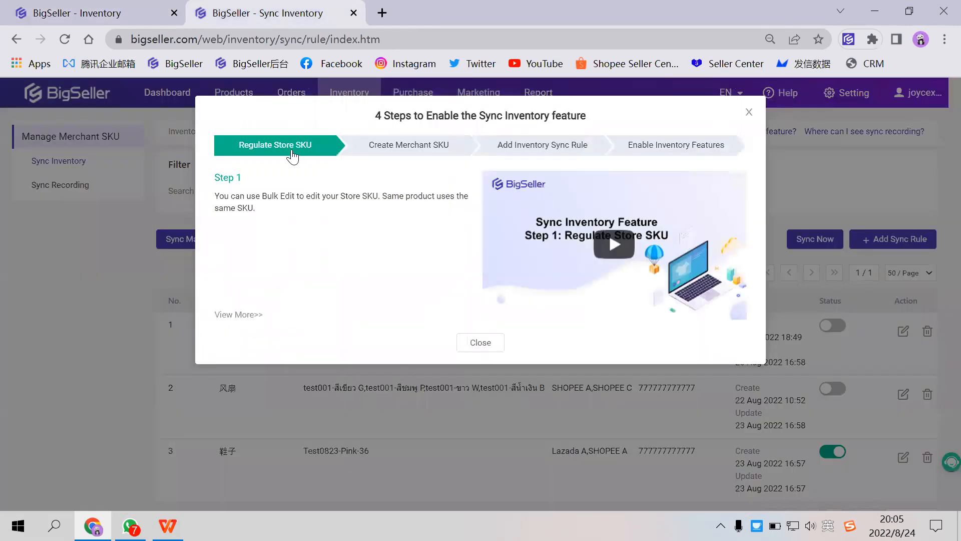
left_click(386, 148)
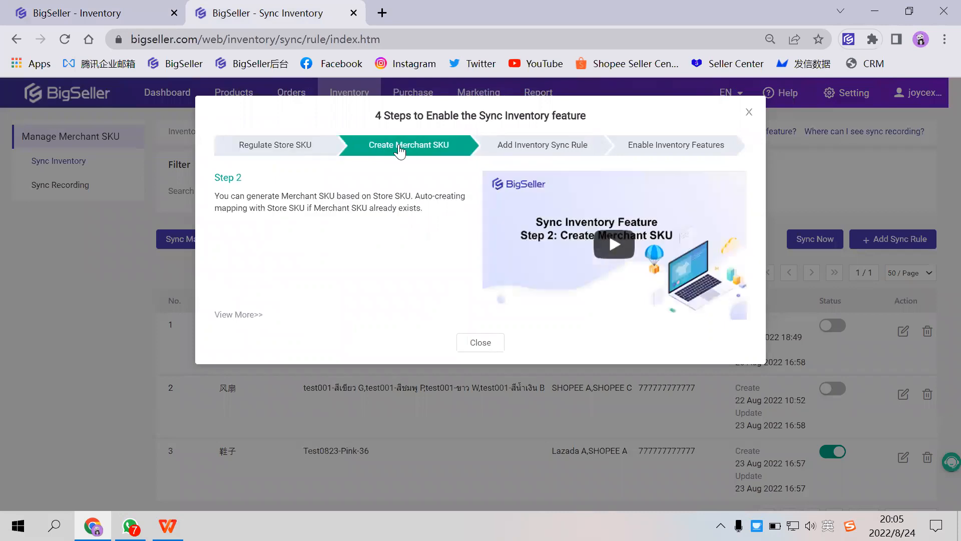
left_click(307, 148)
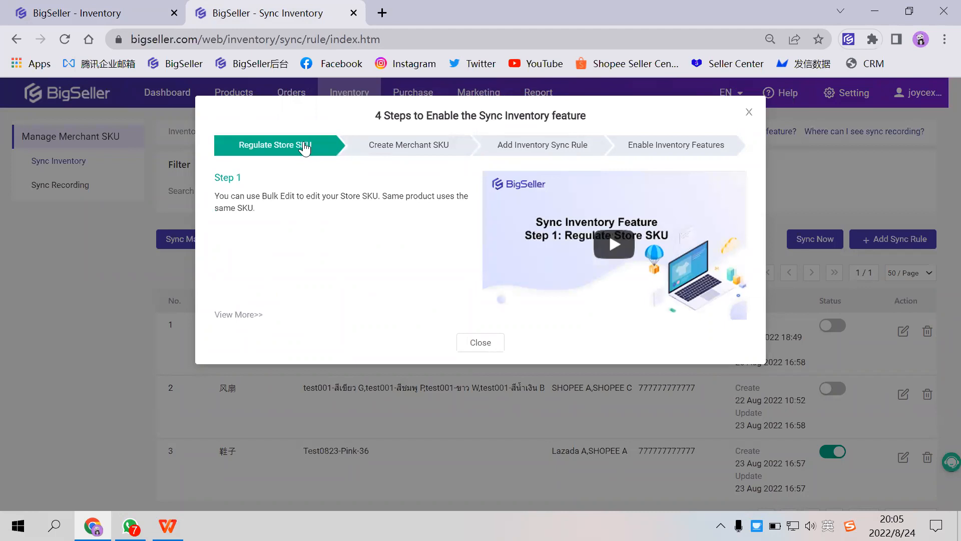
left_click(401, 148)
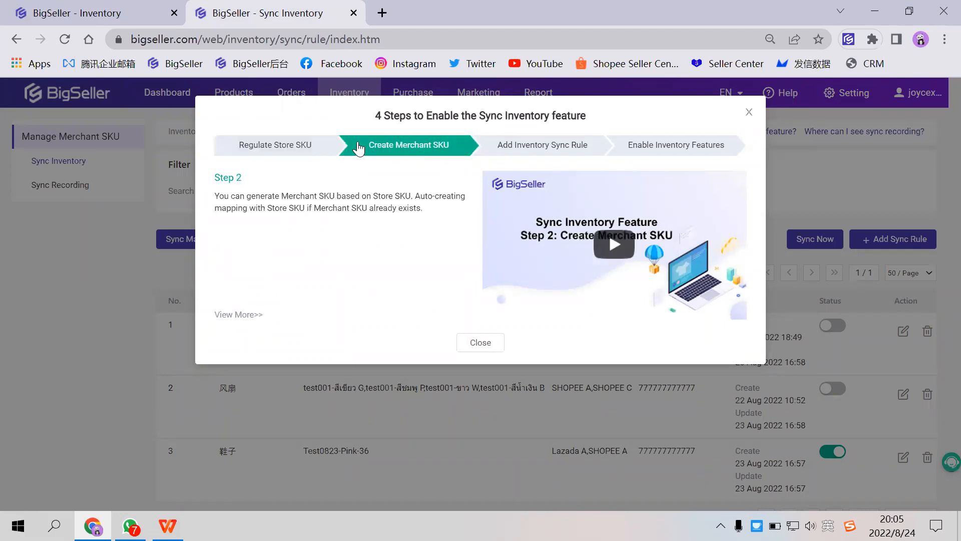
left_click(100, 12)
left_click(517, 150)
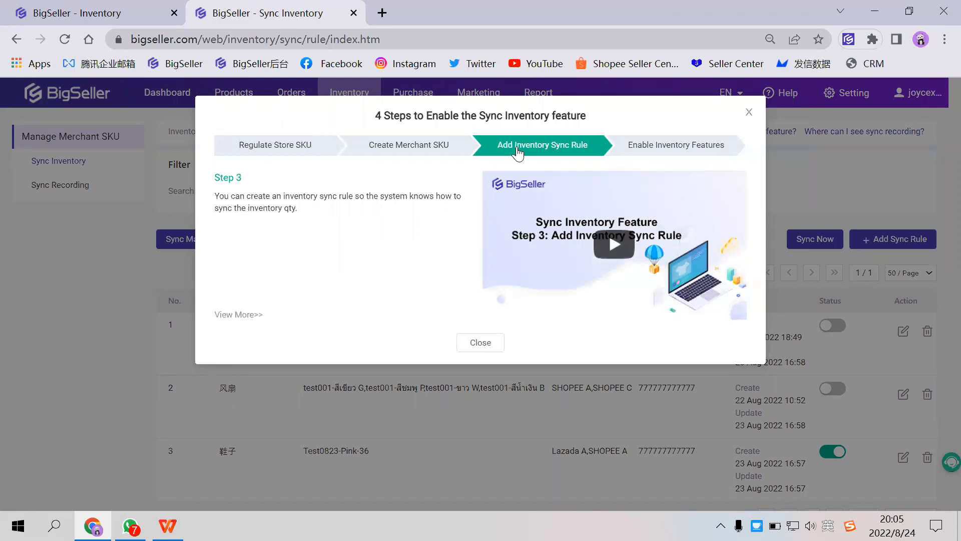
left_click(488, 343)
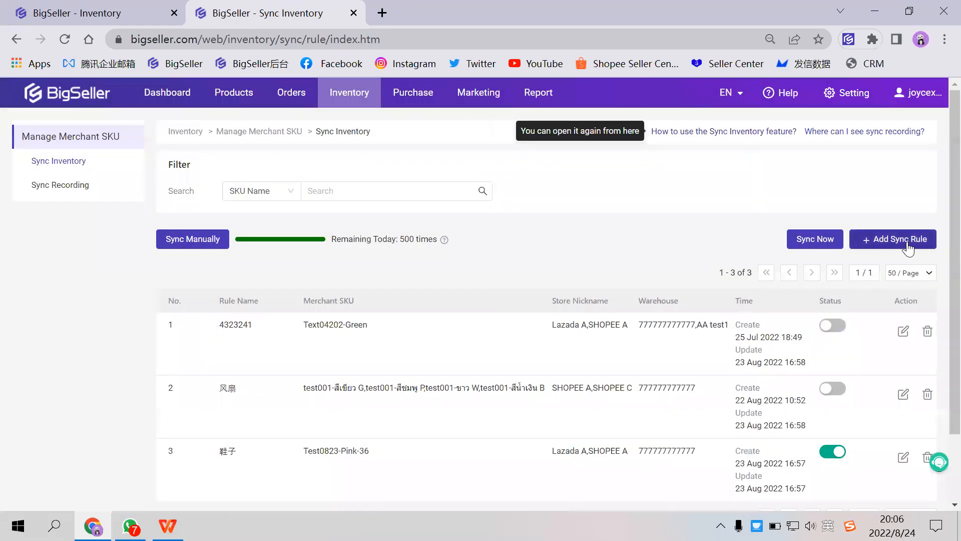
- Search the existing sync rules by SKU name for TEST07281-A and clear the search term
left_click(440, 192)
type("TEST07281-A")
key("Return")
key("ctrl+a")
key("ctrl+c")
key("BackSpace")
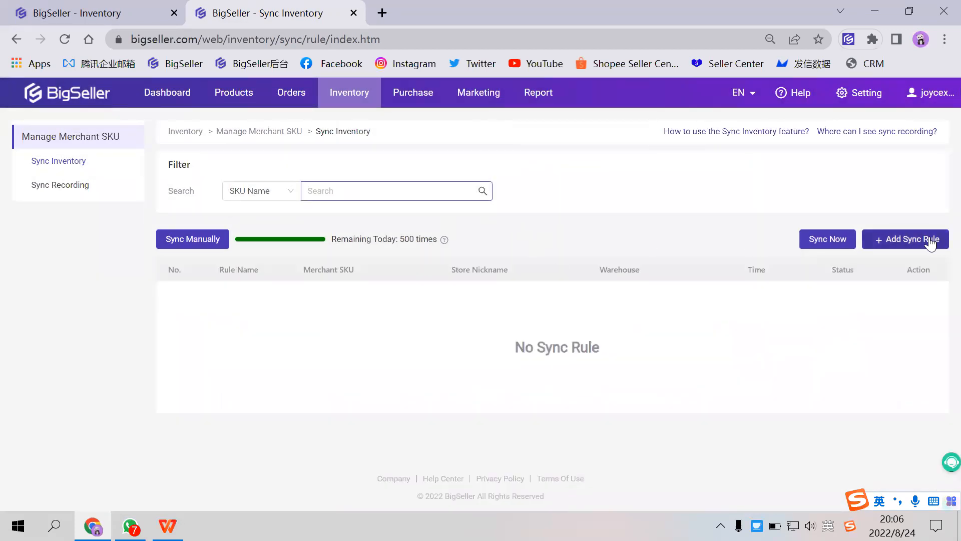
- Start a new inventory sync rule and name it TEST07281
left_click(930, 243)
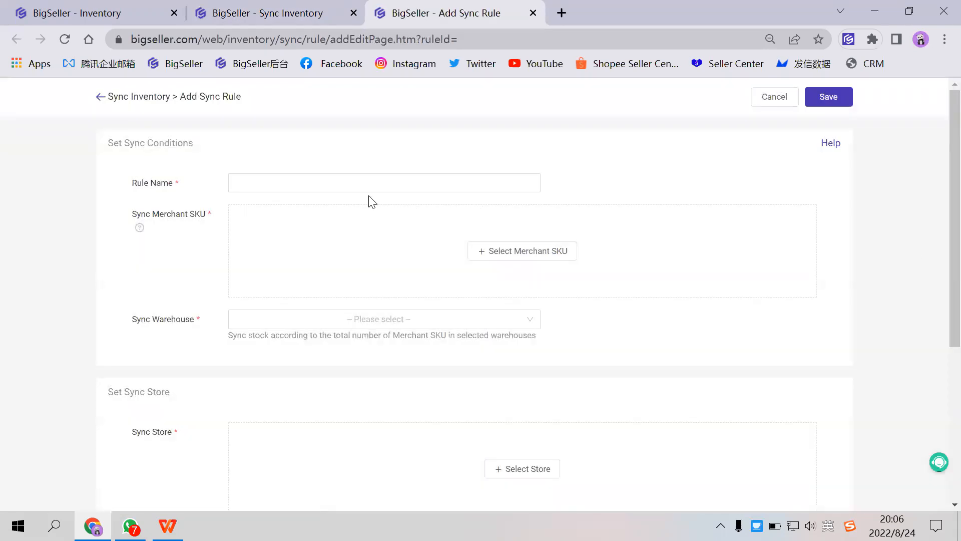
left_click(341, 186)
type("TEST07281-A")
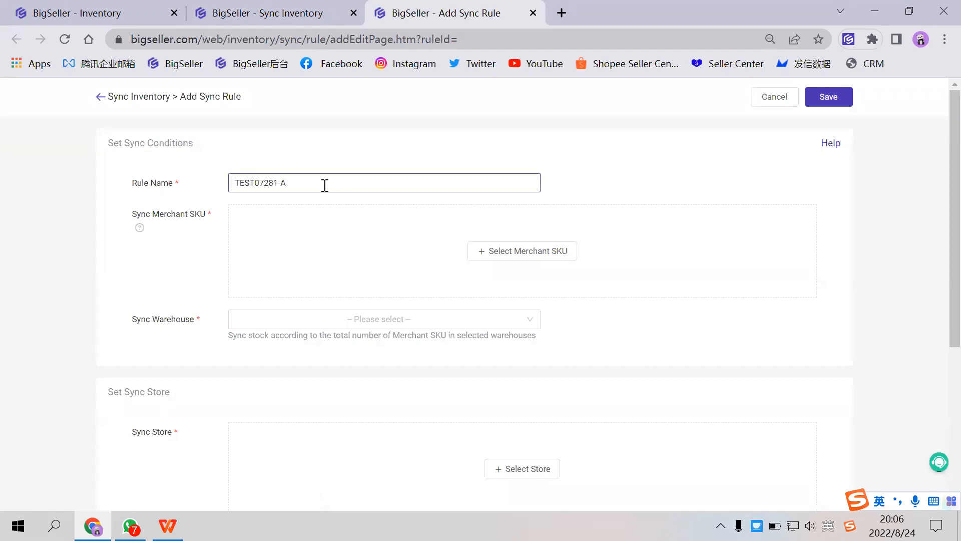
left_click_drag(299, 185, 279, 188)
left_click(298, 228)
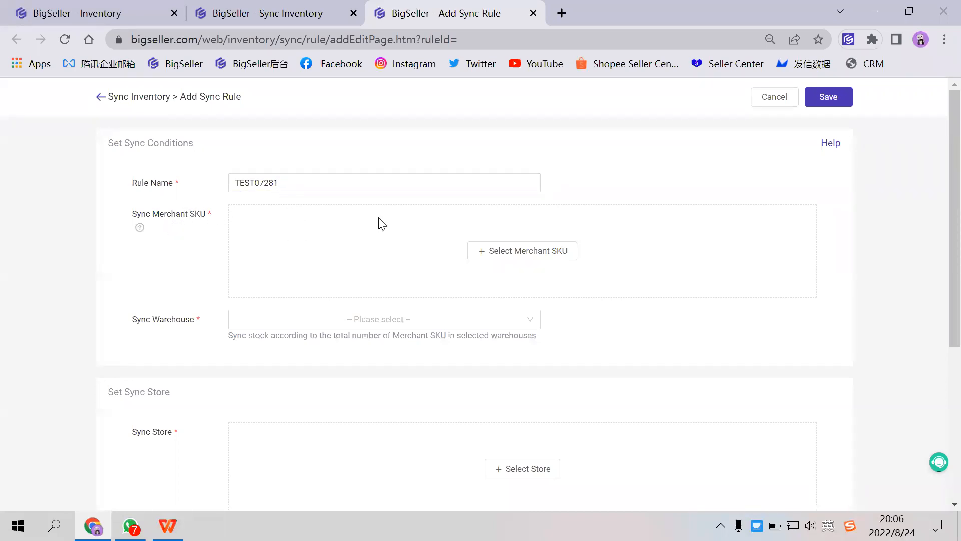
- Find the merchant SKU TEST07281-A by SKU name and add it to the sync rule
left_click(512, 249)
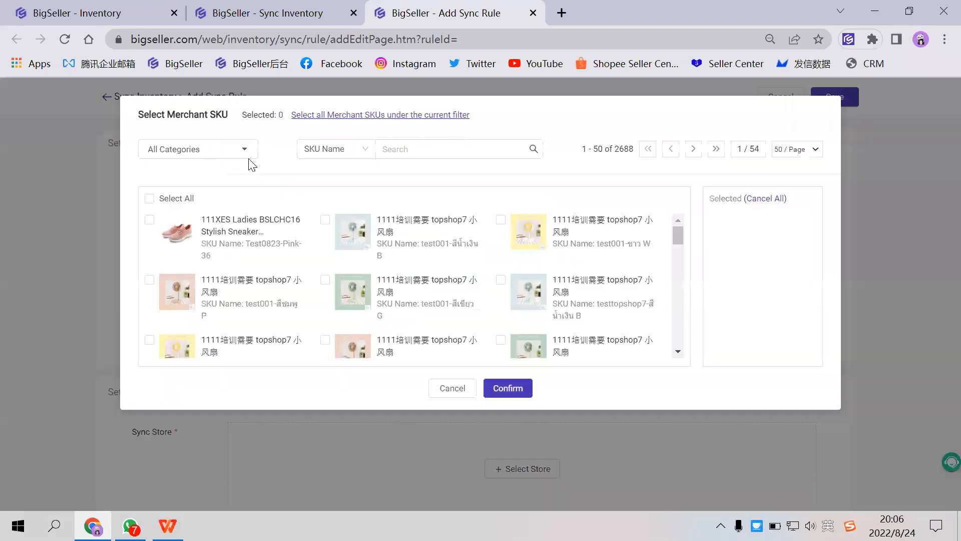
left_click(444, 152)
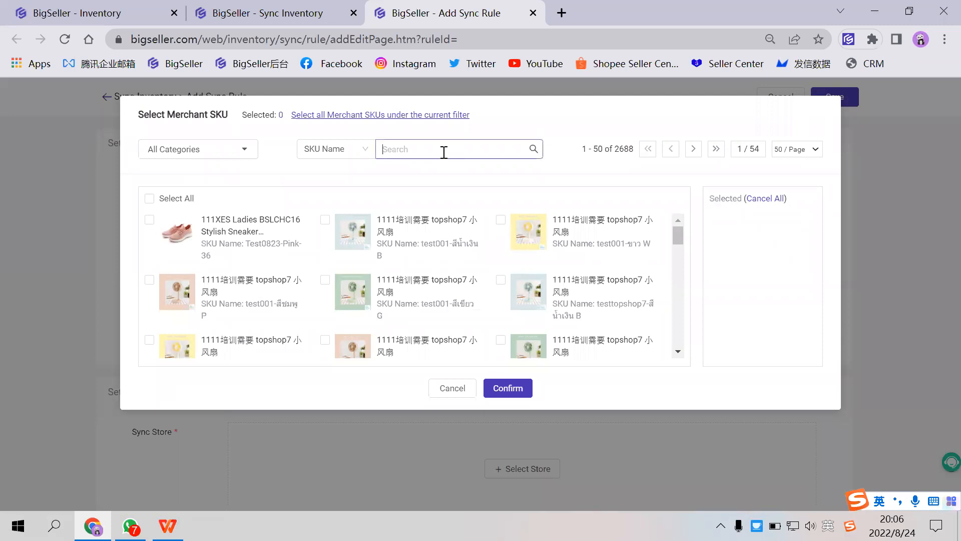
key("ctrl+v")
key("Return")
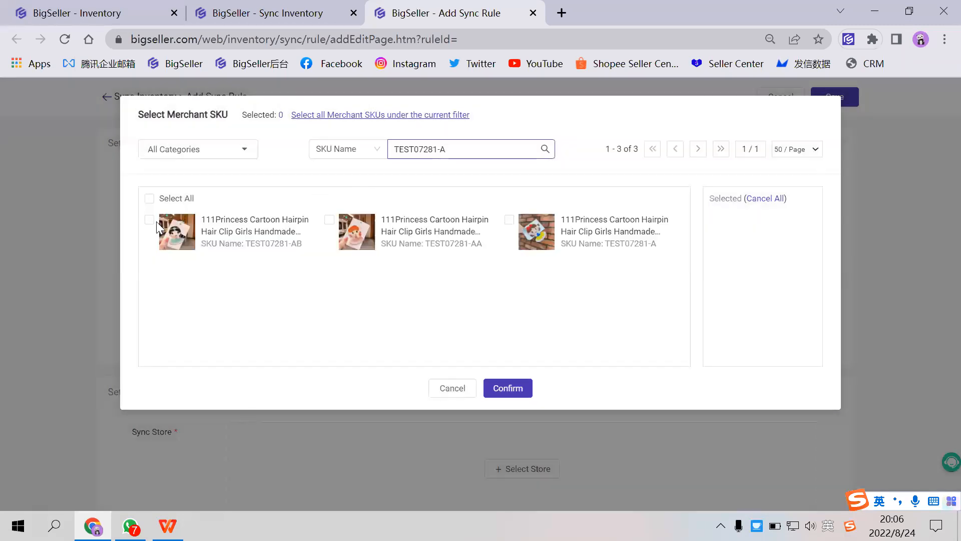
left_click(520, 225)
left_click(500, 393)
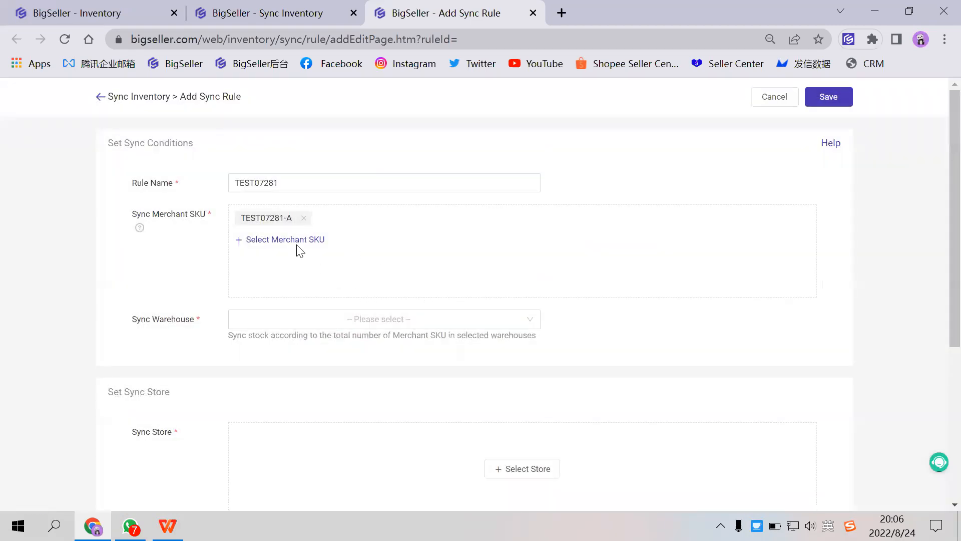
left_click(291, 240)
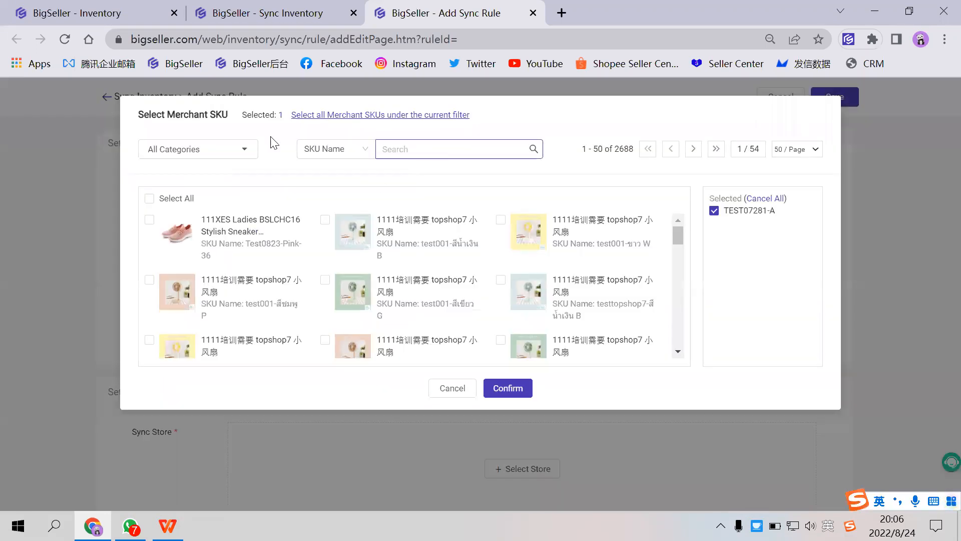
left_click(119, 14)
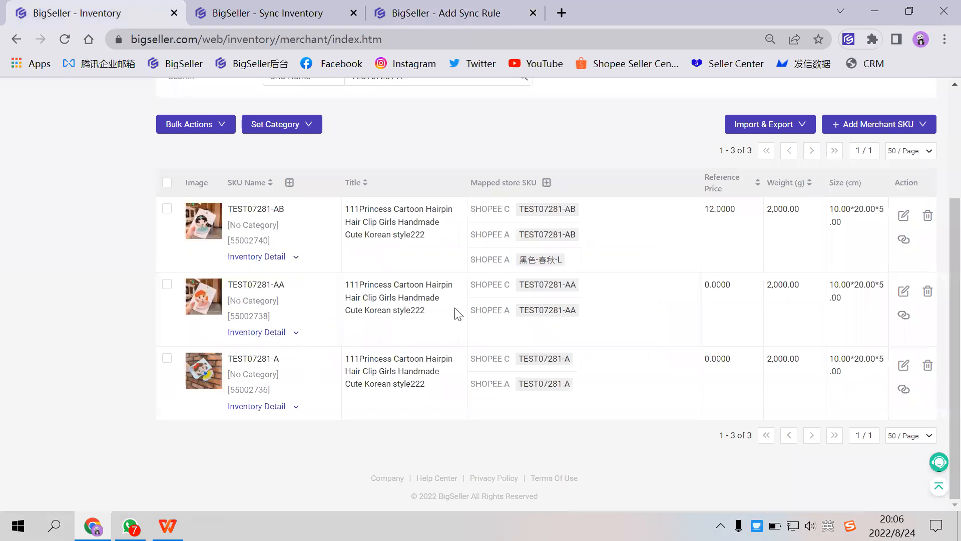
scroll(276, 270, "up", 3)
left_click(441, 13)
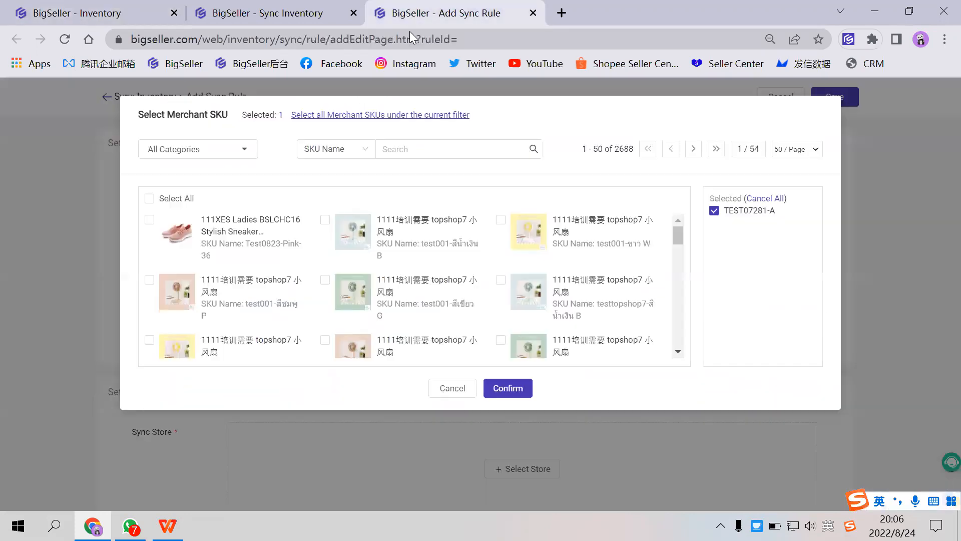
left_click(150, 199)
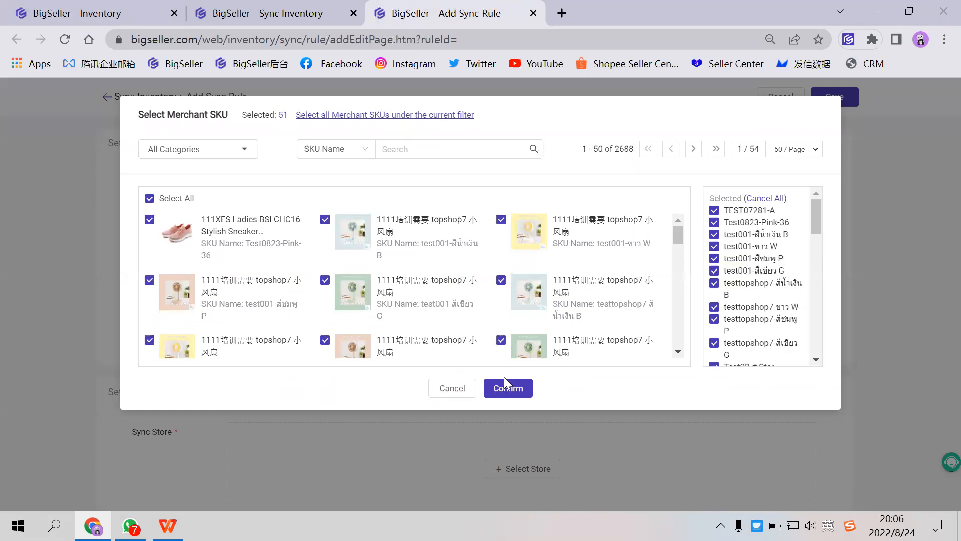
left_click(149, 199)
left_click(452, 389)
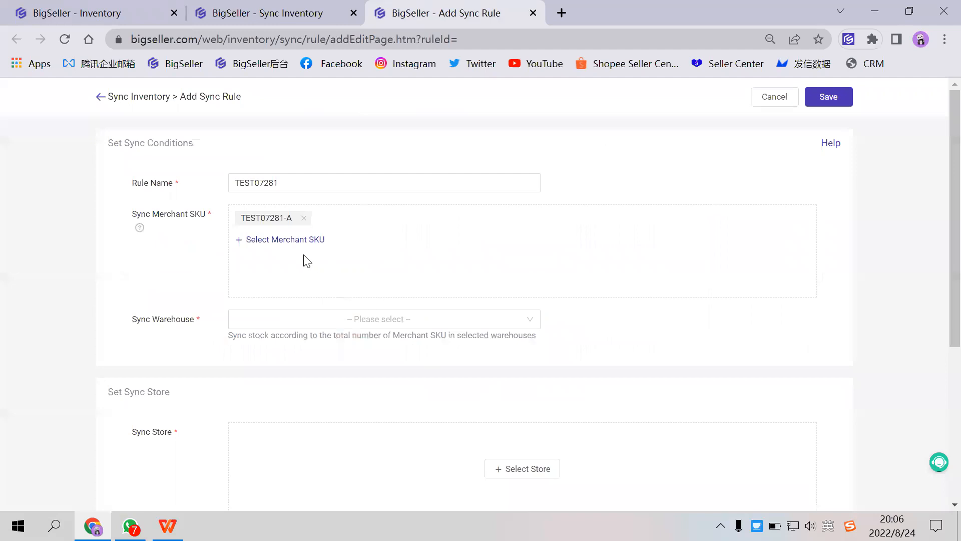
scroll(300, 255, "down", 1)
left_click(335, 243)
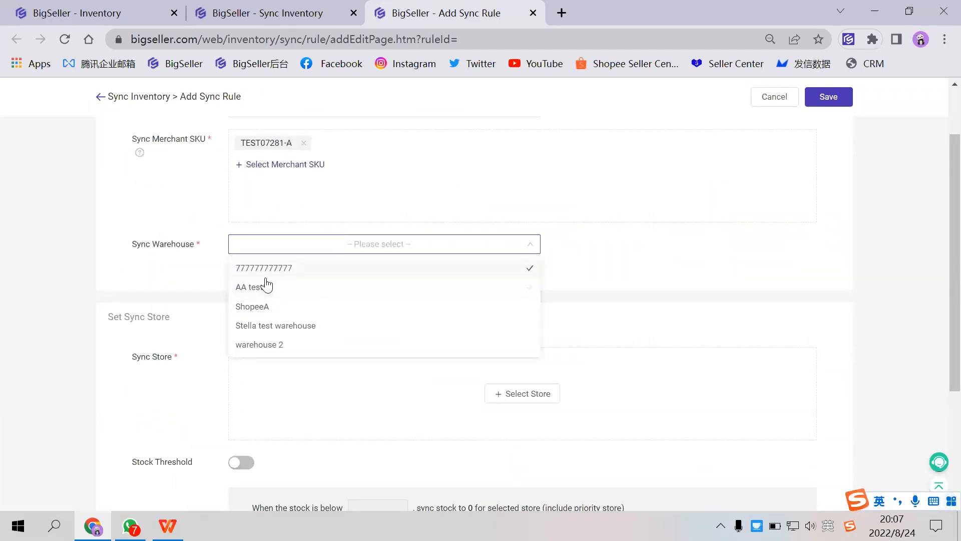
left_click(278, 268)
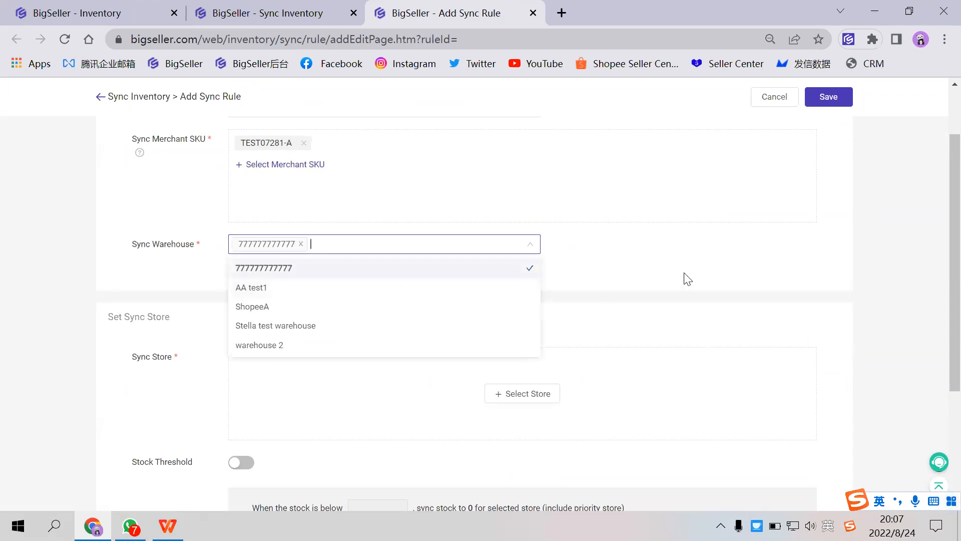
left_click(338, 415)
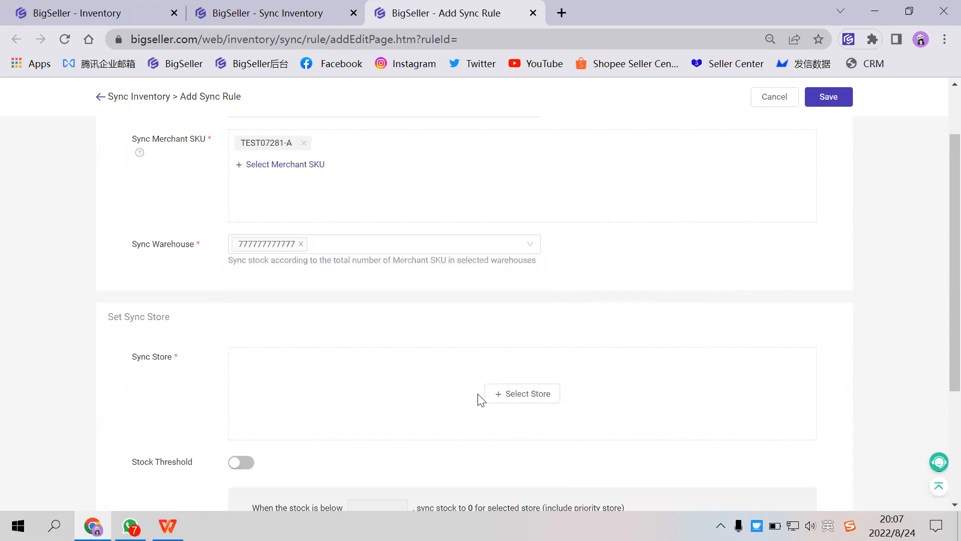
- Select SHOPEE A and SHOPEE C as the rule's only sync stores and confirm the selection
left_click(505, 395)
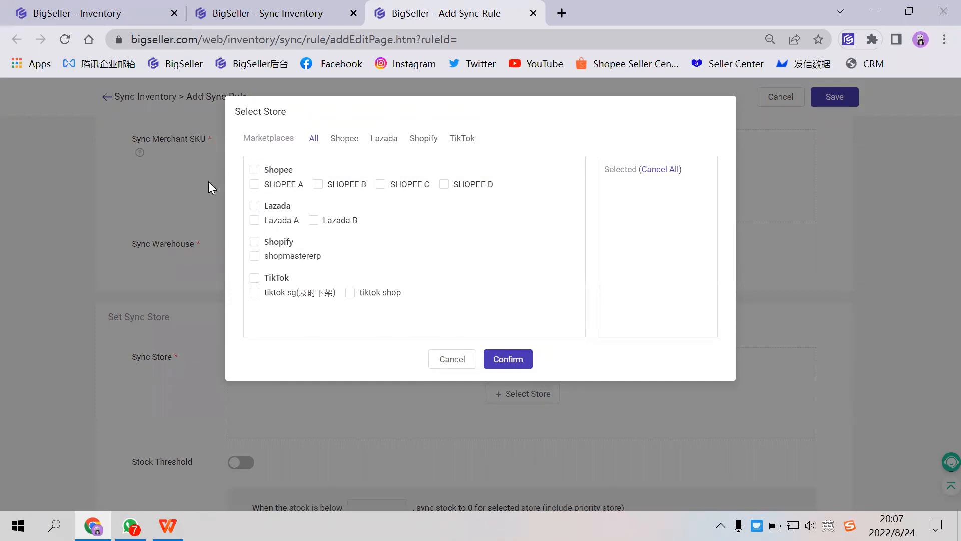
left_click(273, 186)
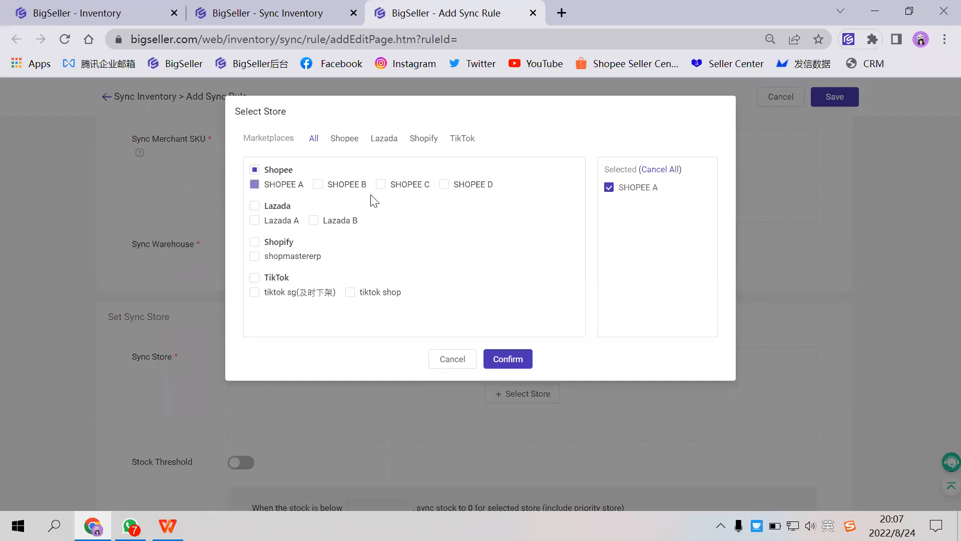
left_click(404, 186)
left_click(260, 237)
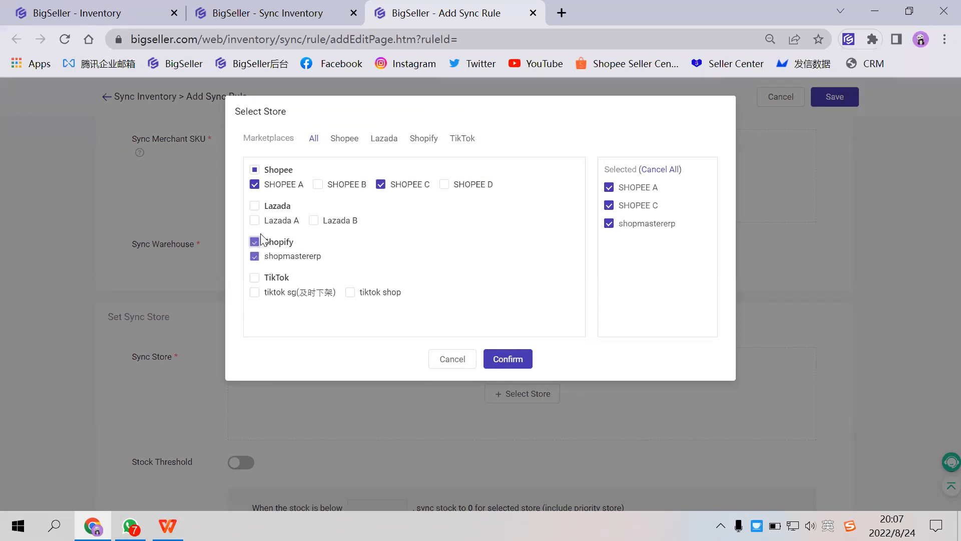
left_click(255, 221)
left_click(255, 255)
left_click(256, 221)
left_click(507, 357)
- Check the completed sync conditions and stores of the rule, and save it
scroll(328, 388, "up", 2)
scroll(328, 387, "down", 1)
scroll(276, 299, "up", 1)
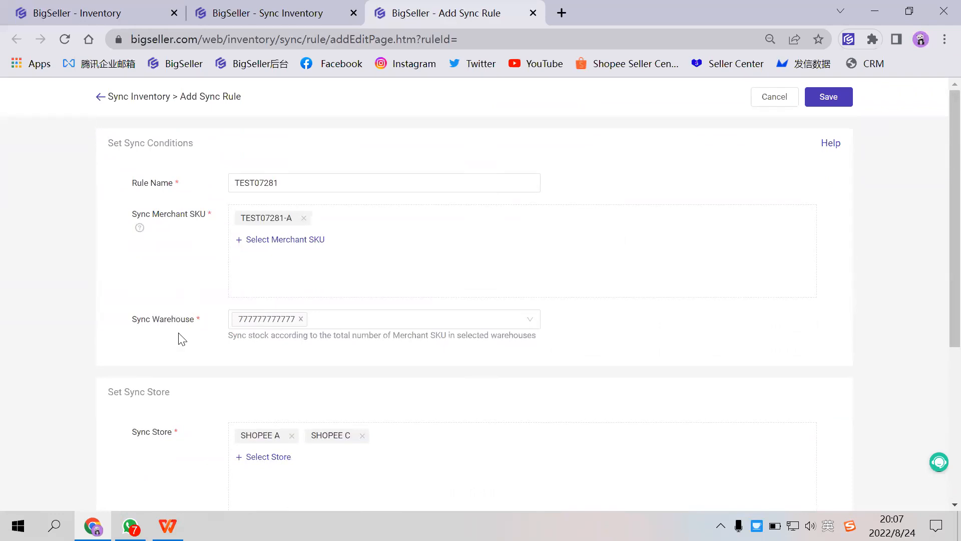
left_click(823, 100)
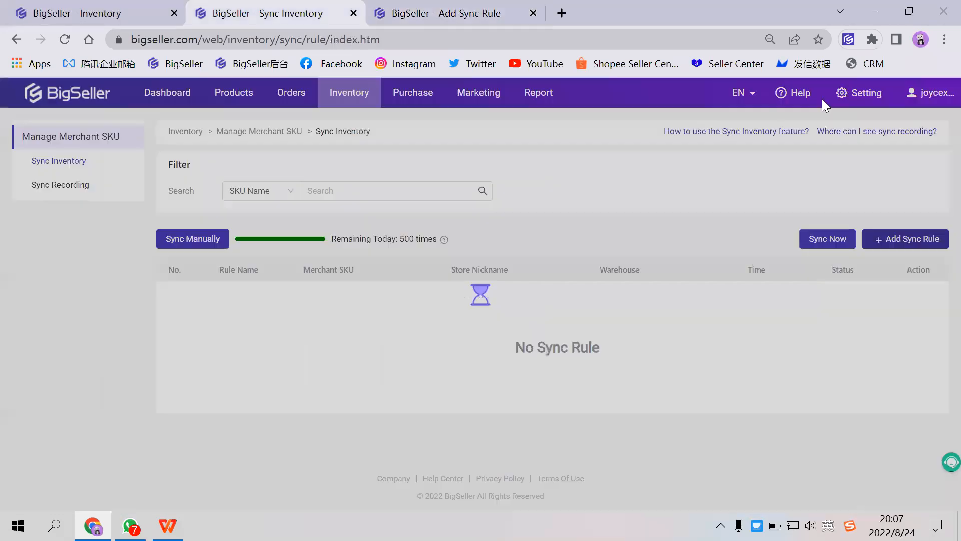
- Search the sync rules by SKU name for TEST07281-A and check the rule's status
type("TEST07281-A")
key("Return")
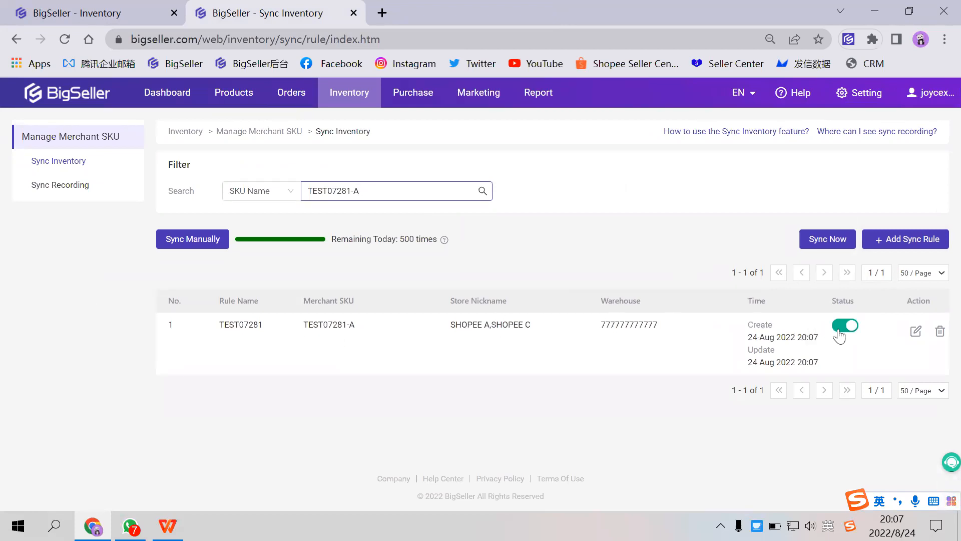
double_click(842, 300)
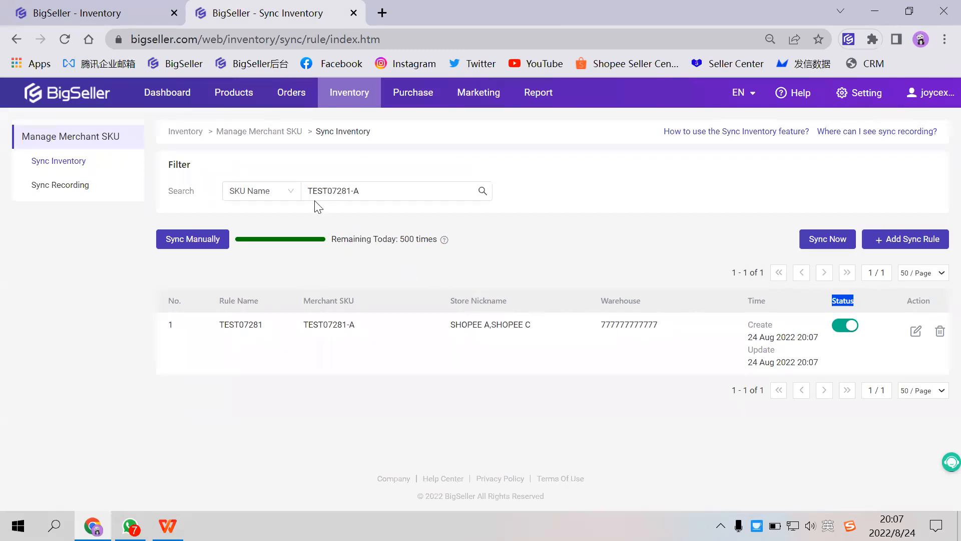
- Search the active Shopee listings by SKU for TEST07281-A and check its stock in both stores
mouse_move(223, 102)
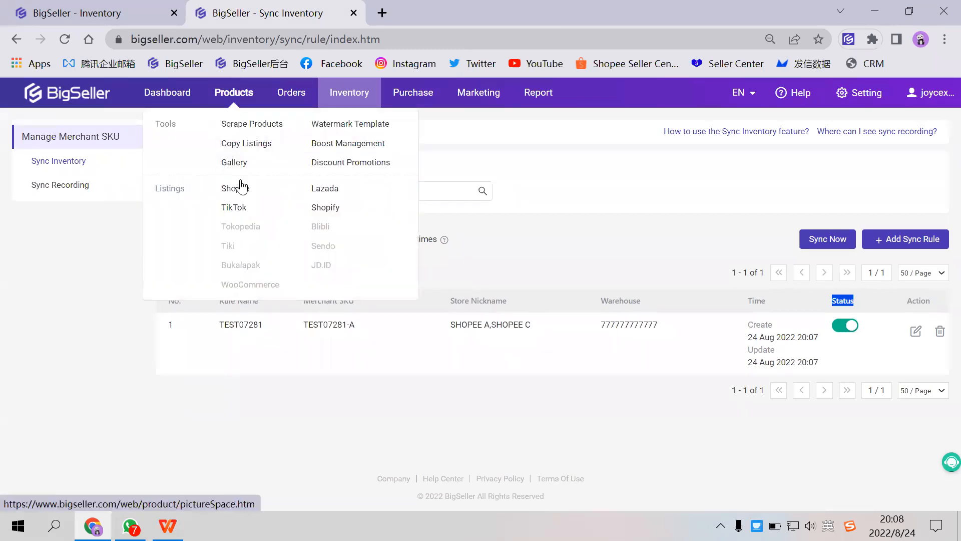
left_click(130, 21)
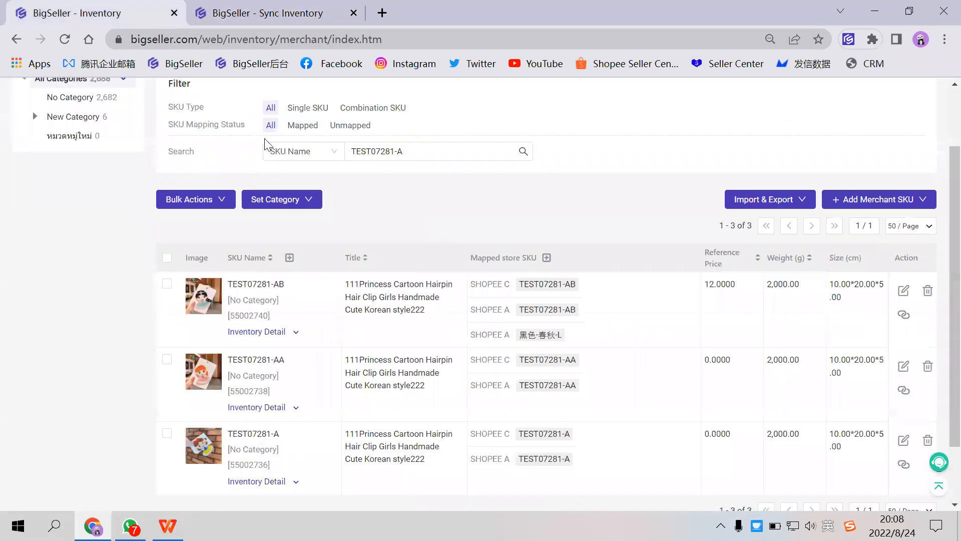
scroll(267, 150, "up", 2)
mouse_move(235, 93)
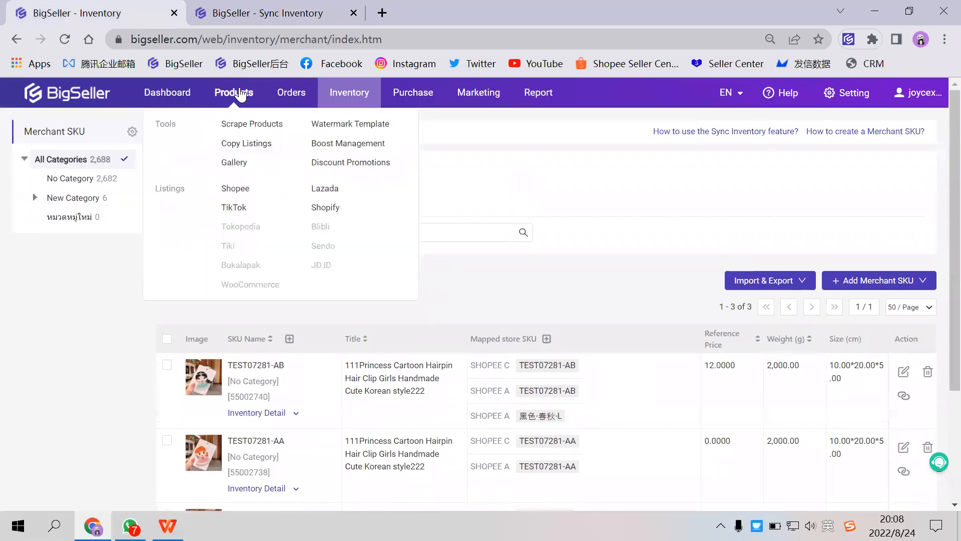
left_click(241, 193)
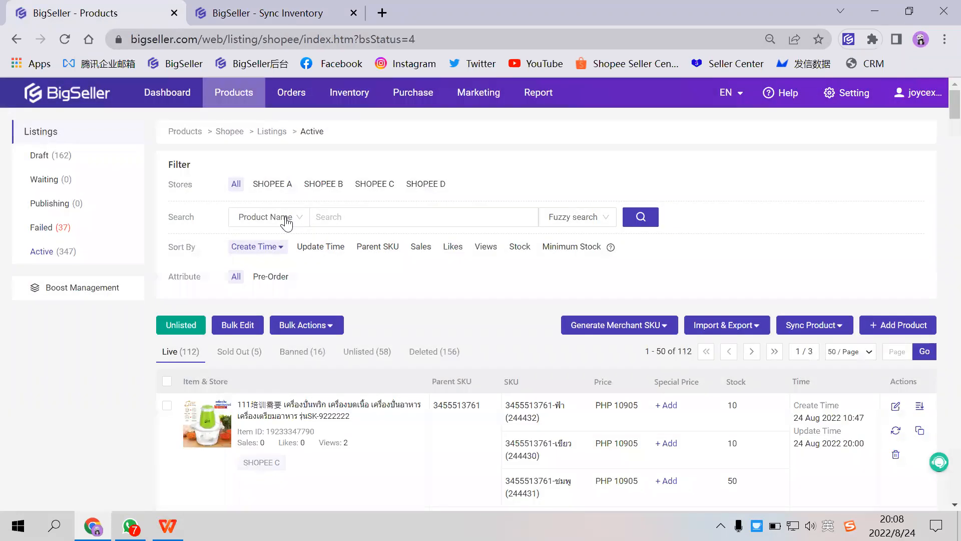
left_click(285, 217)
left_click(260, 259)
type("TEST07281-A")
left_click(642, 217)
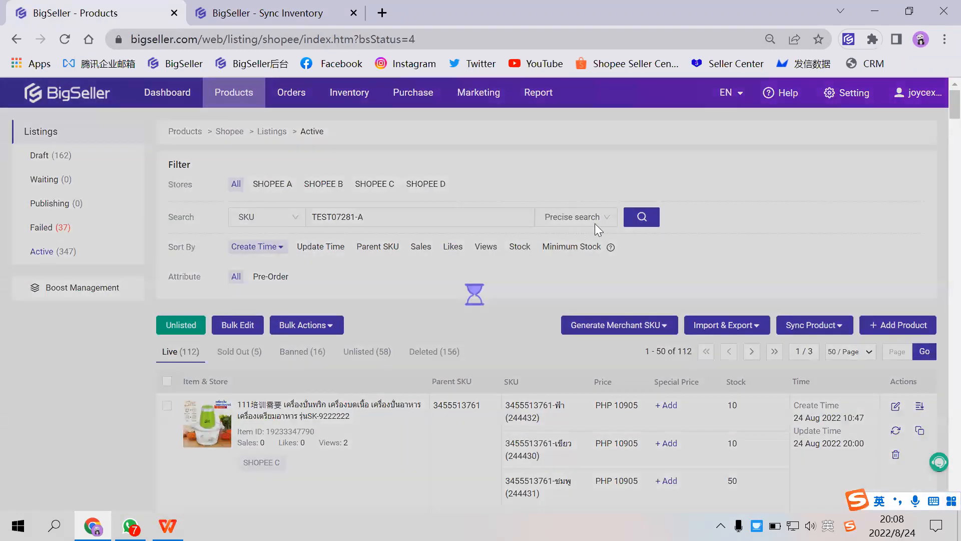
scroll(592, 264, "down", 3)
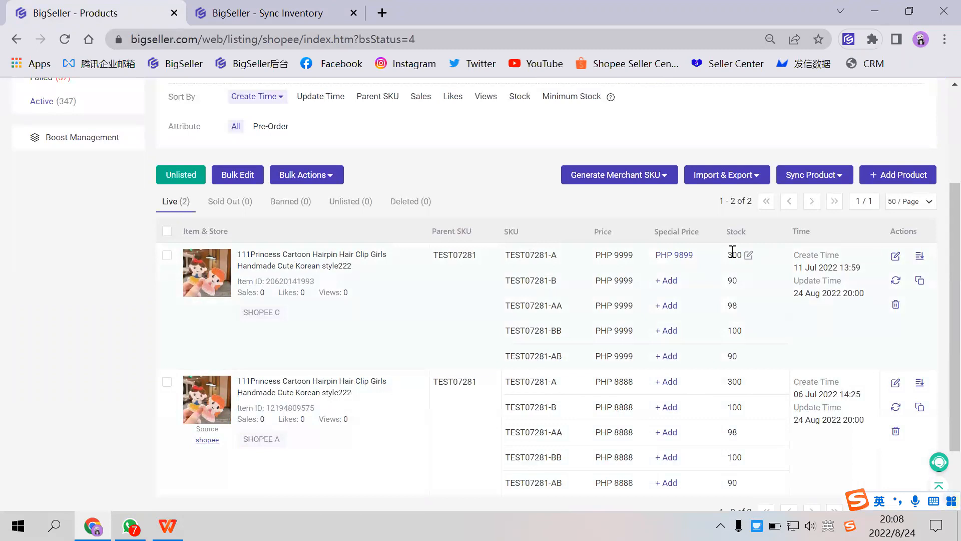
scroll(716, 260, "up", 3)
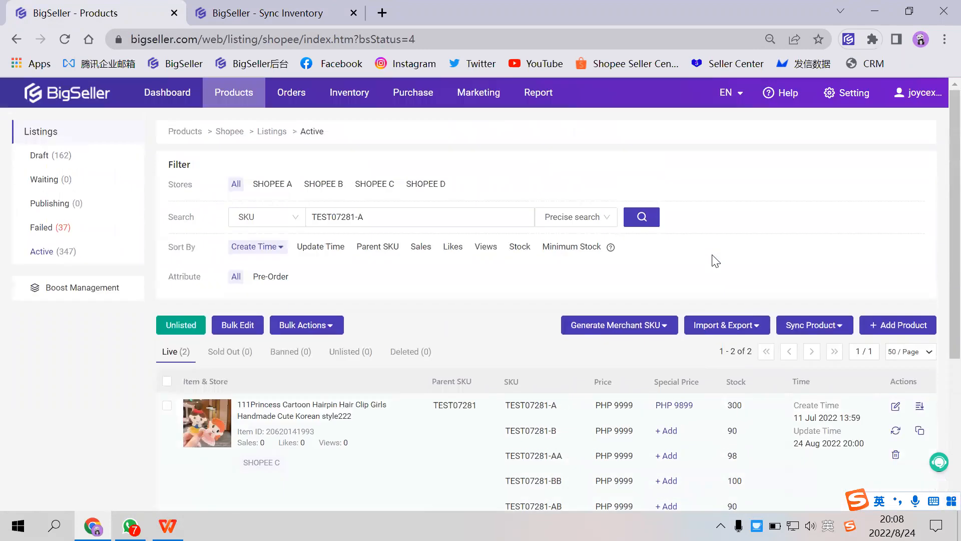
- Start a new manual stock-in list and add merchant SKU TEST07281-A to it
mouse_move(349, 97)
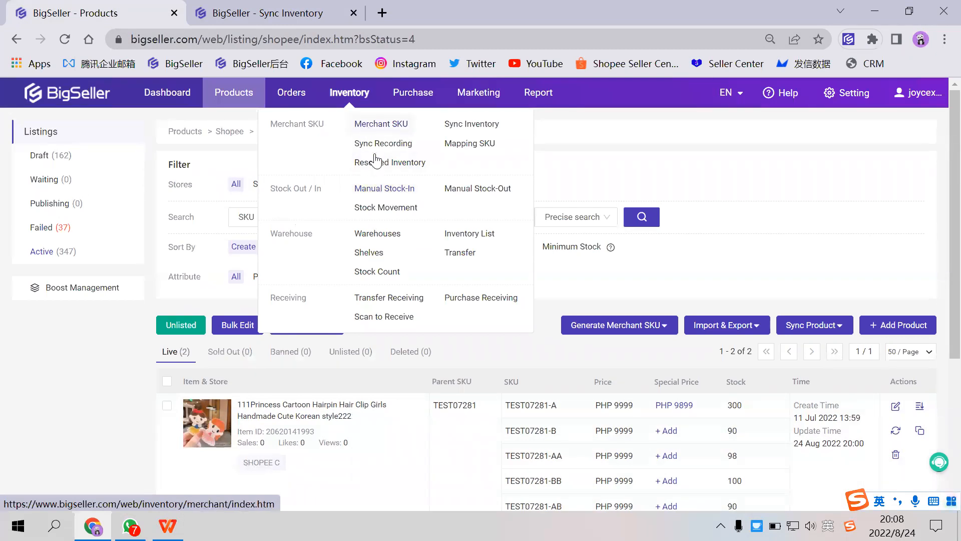
mouse_move(236, 101)
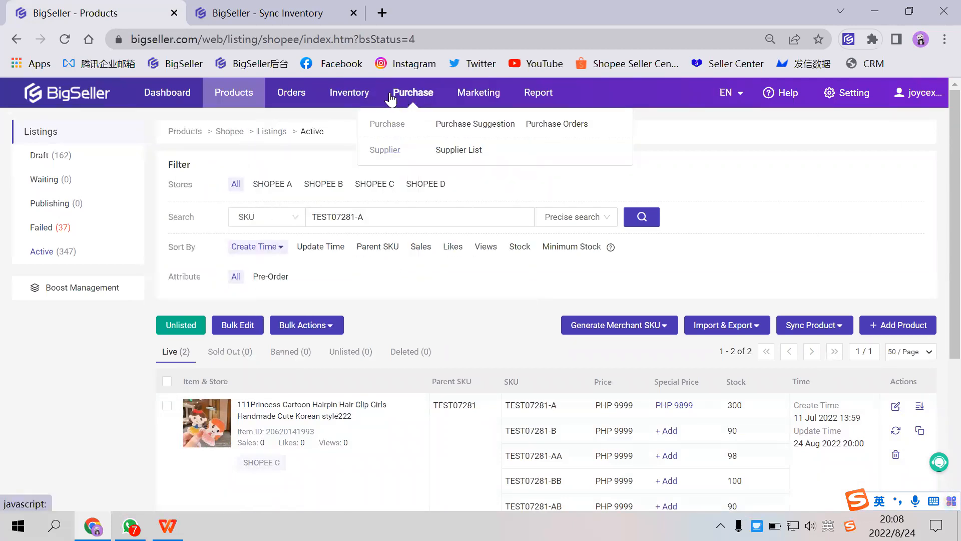
key("ctrl+Tab")
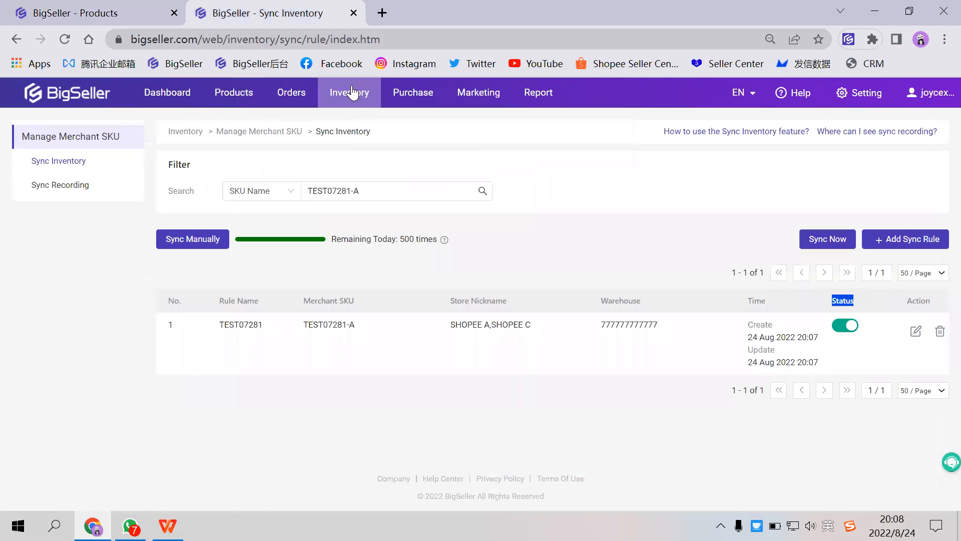
left_click(384, 188)
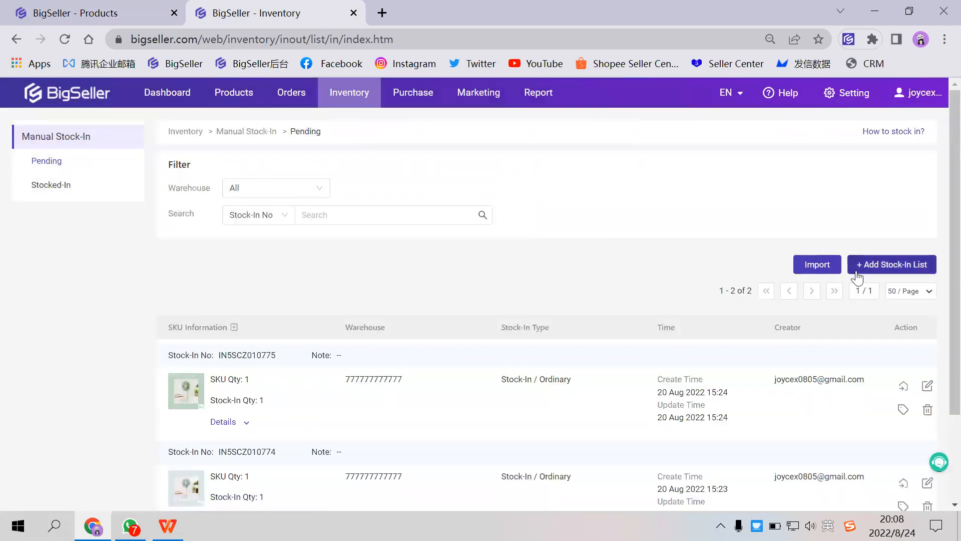
left_click(857, 276)
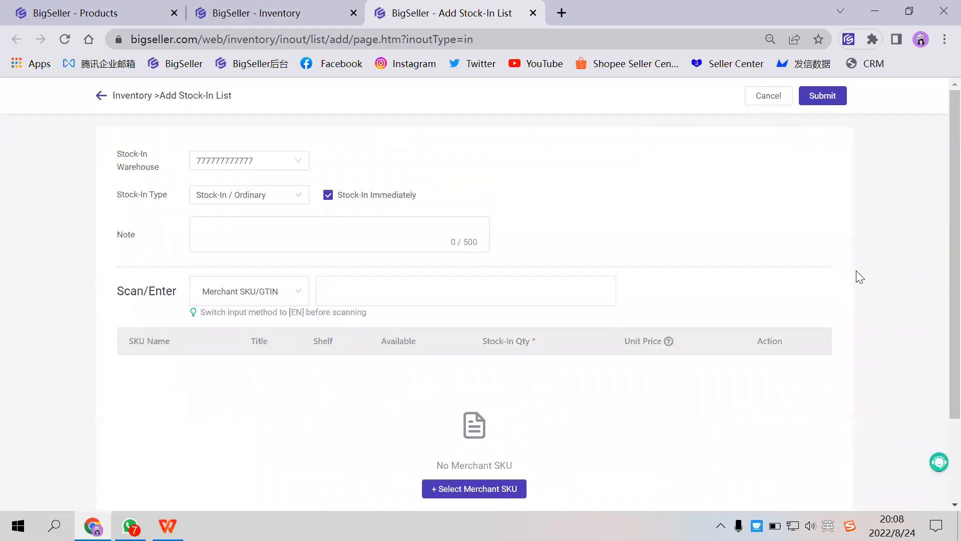
left_click(333, 292)
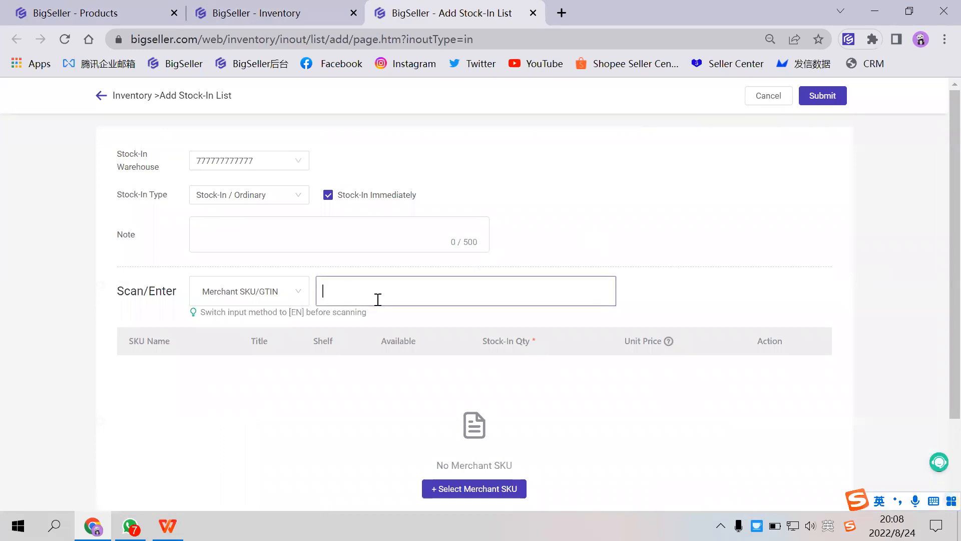
type("TEST07281-A")
key("Return")
key("ctrl+c")
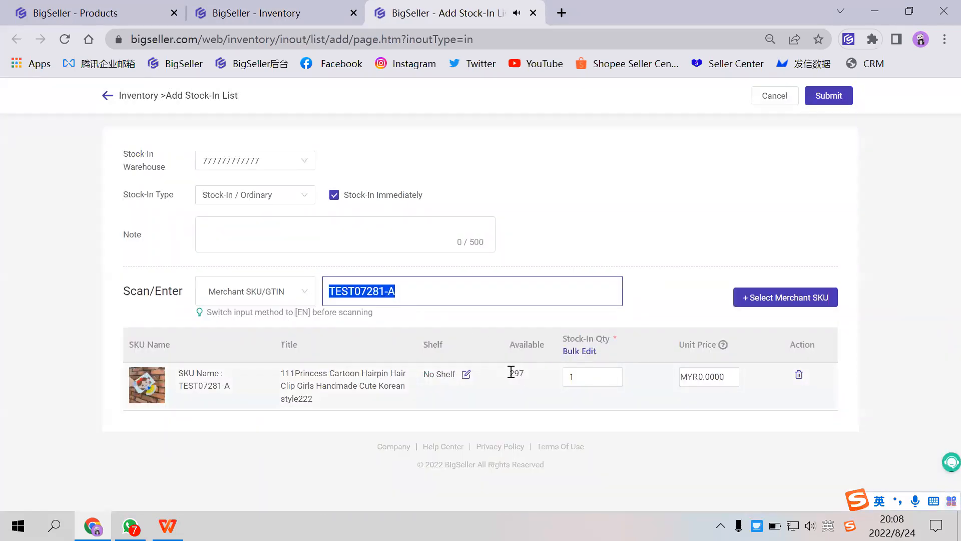
- Set the stock-in quantity of TEST07281-A to 103, submit the list and dismiss the result
left_click(594, 379)
left_click_drag(593, 380, 552, 386)
type("03")
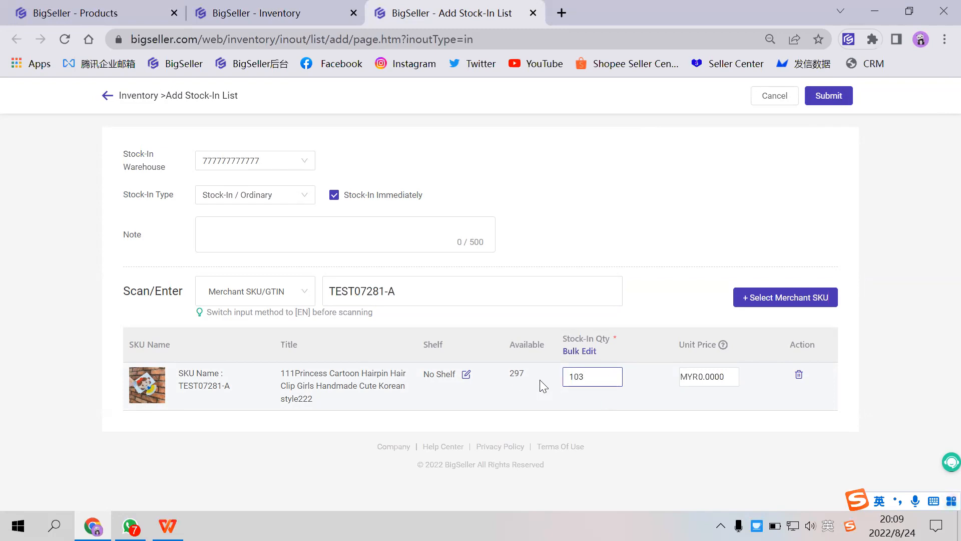
left_click(829, 105)
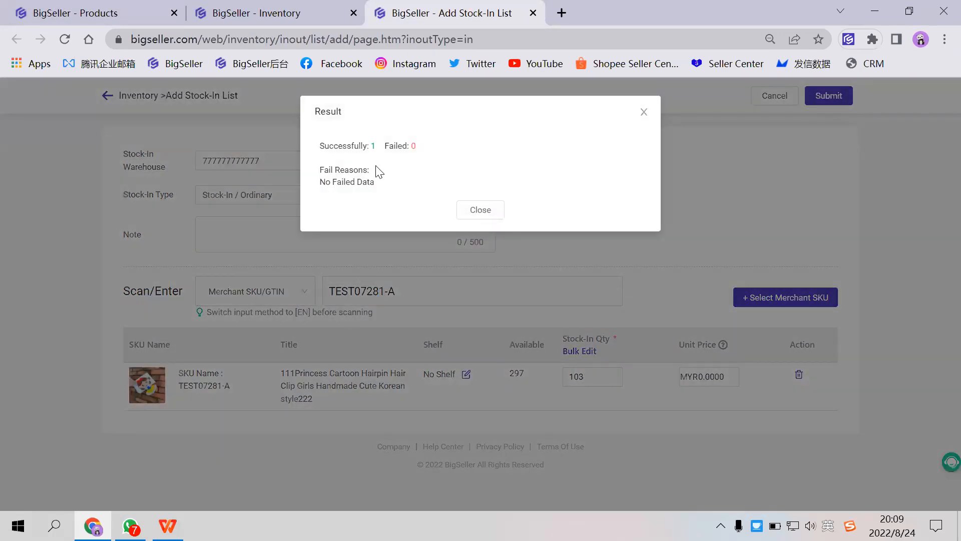
left_click(481, 210)
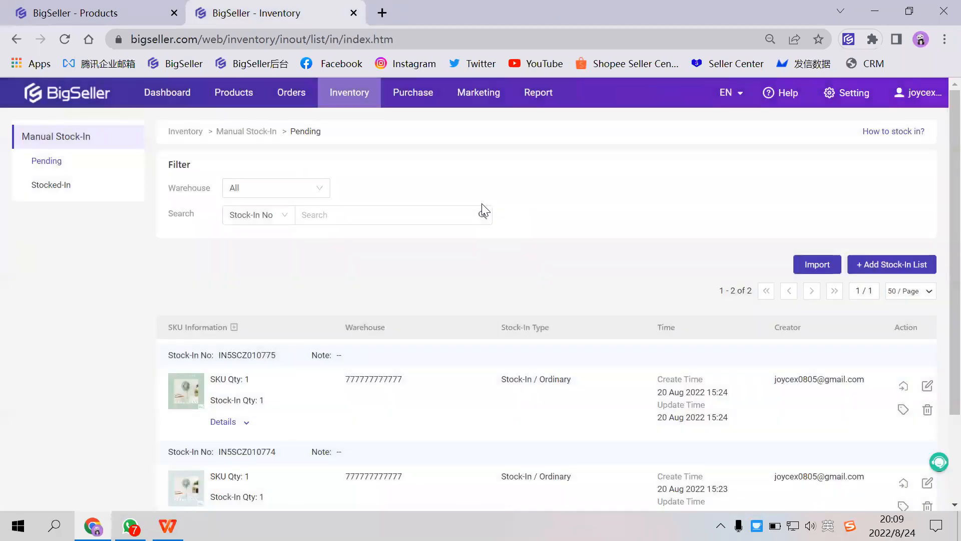
- Reload the active Shopee listings and search them again by SKU for TEST07281-A
left_click(145, 13)
key("F5")
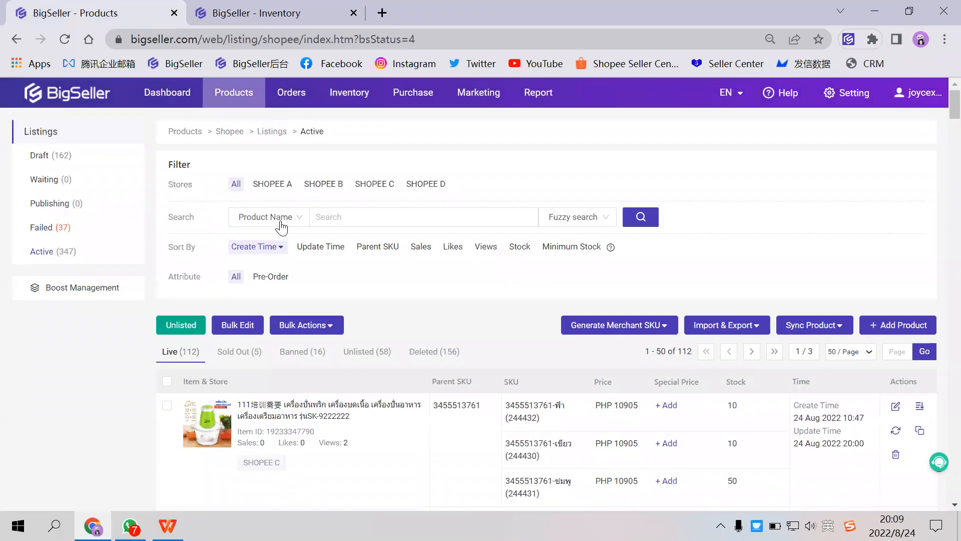
left_click(281, 221)
left_click(258, 261)
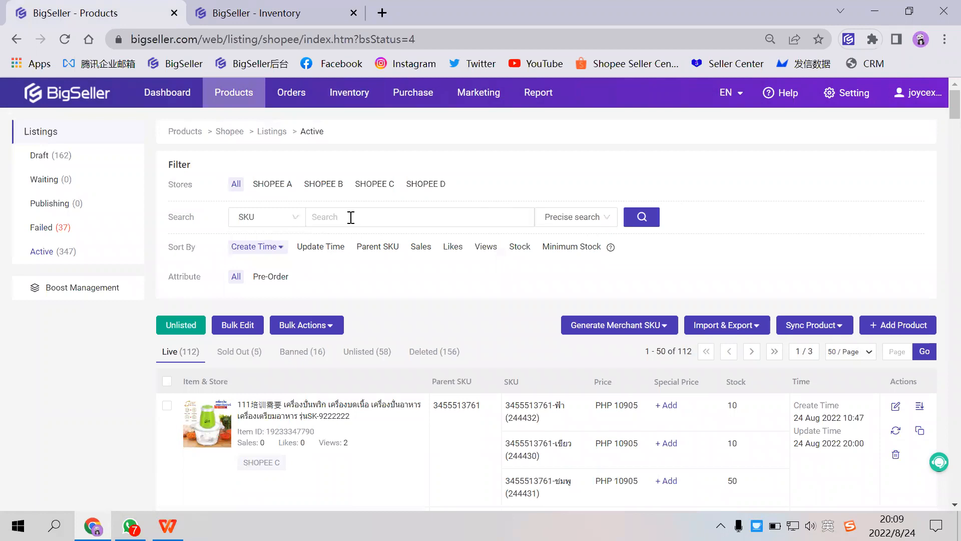
left_click(350, 217)
key("ctrl+v")
key("Return")
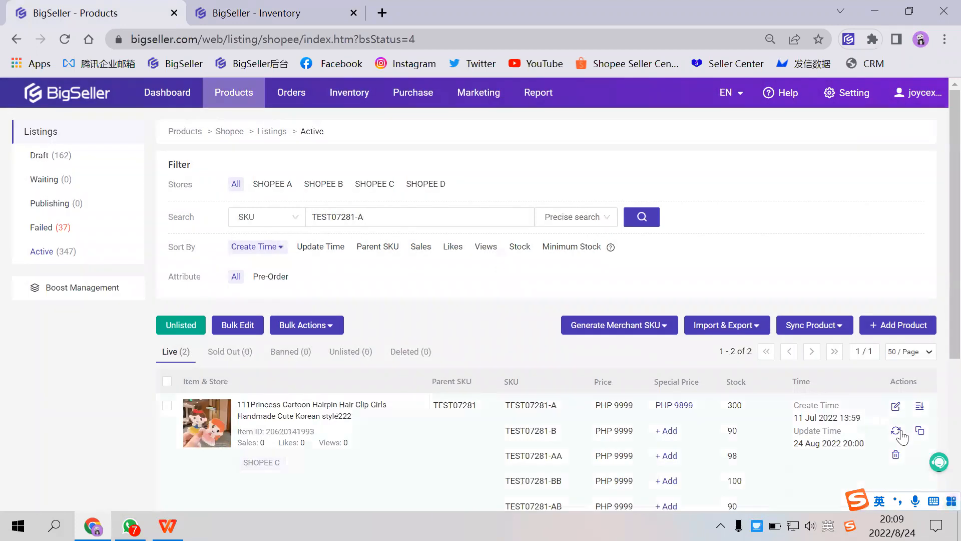
- Sync the SHOPEE C listing and the SHOPEE A listing of TEST07281 from the marketplace
left_click(896, 430)
scroll(887, 415, "down", 5)
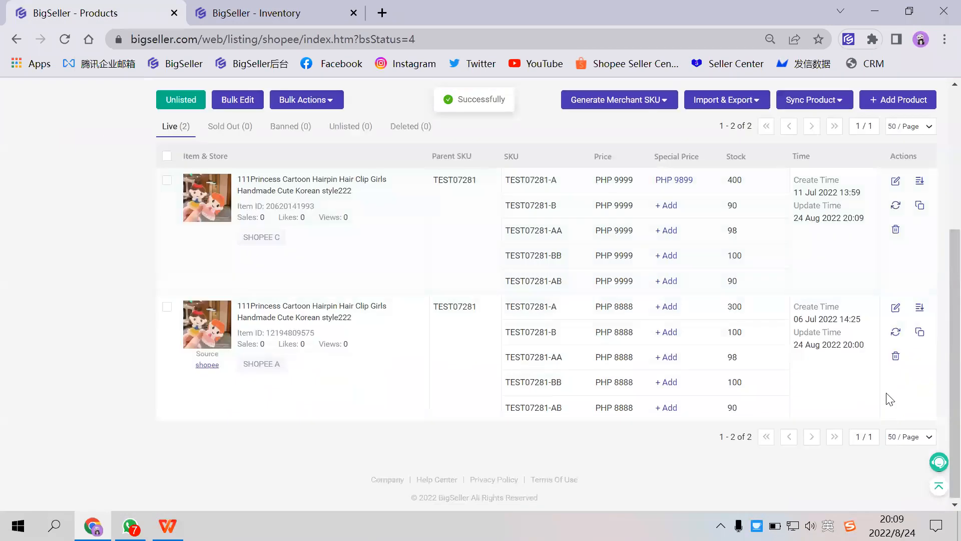
left_click(891, 335)
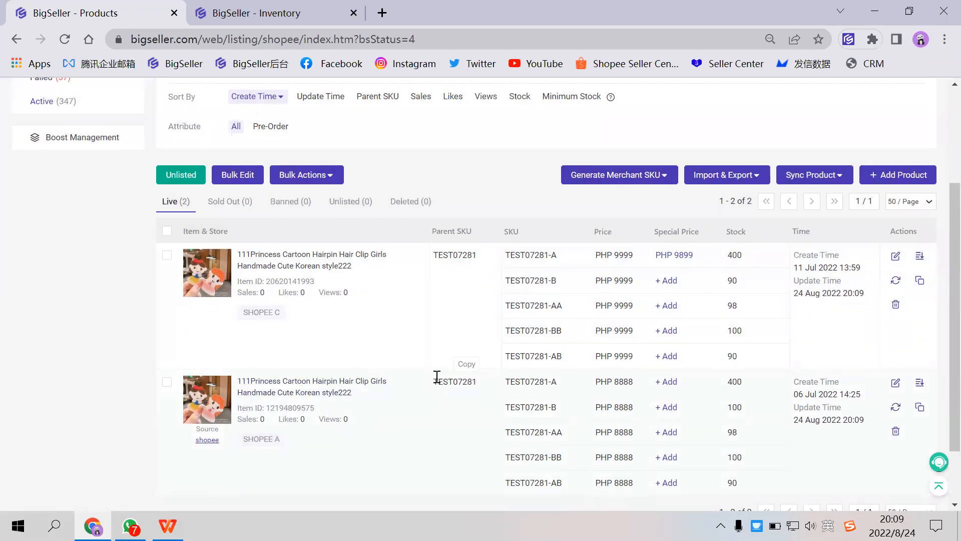
- Compare the stock of TEST07281-A in the SHOPEE C and SHOPEE A listings
scroll(379, 242, "up", 3)
mouse_move(350, 102)
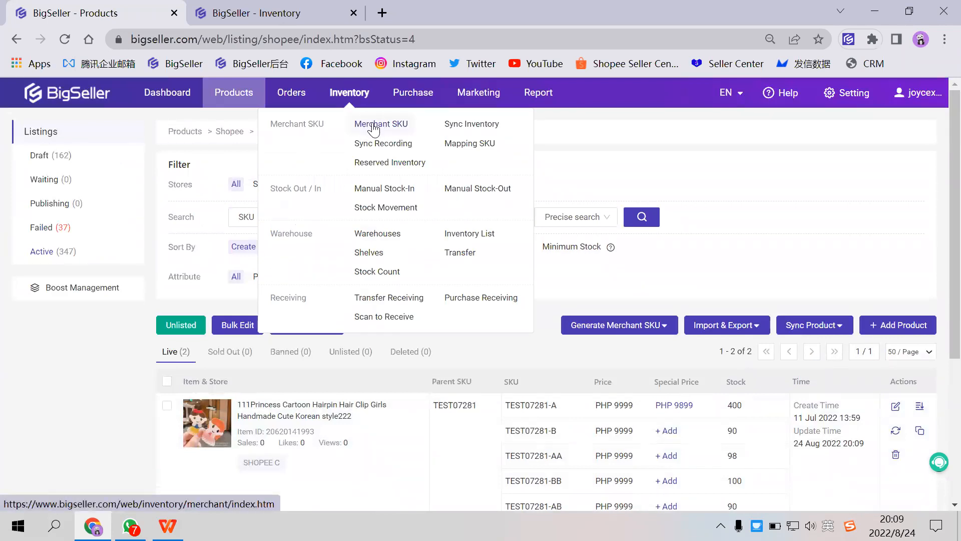
scroll(575, 351, "down", 1)
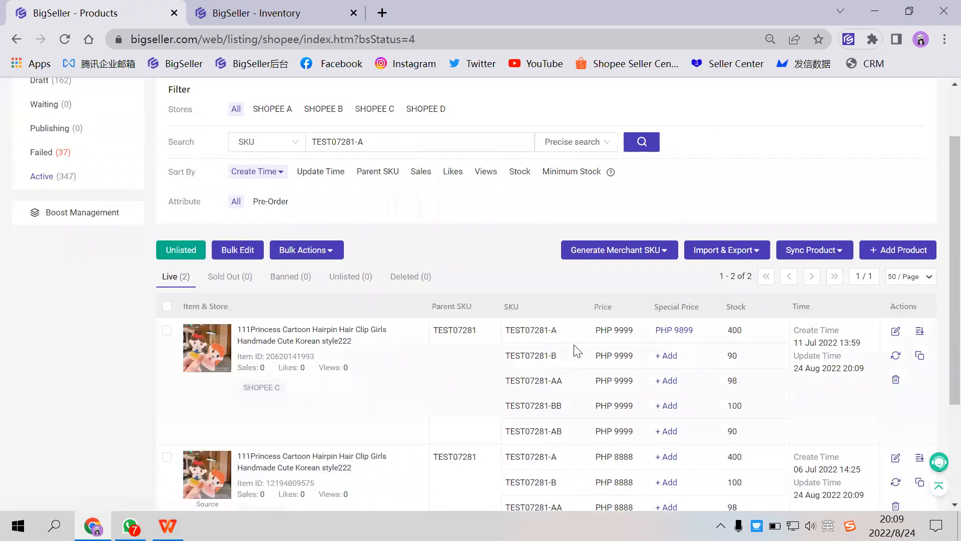
scroll(576, 351, "down", 2)
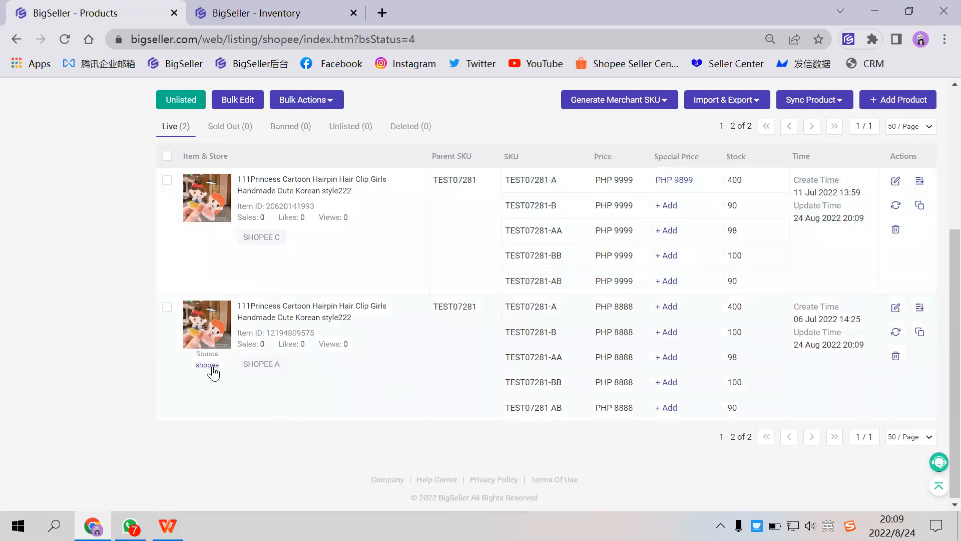
scroll(444, 384, "up", 2)
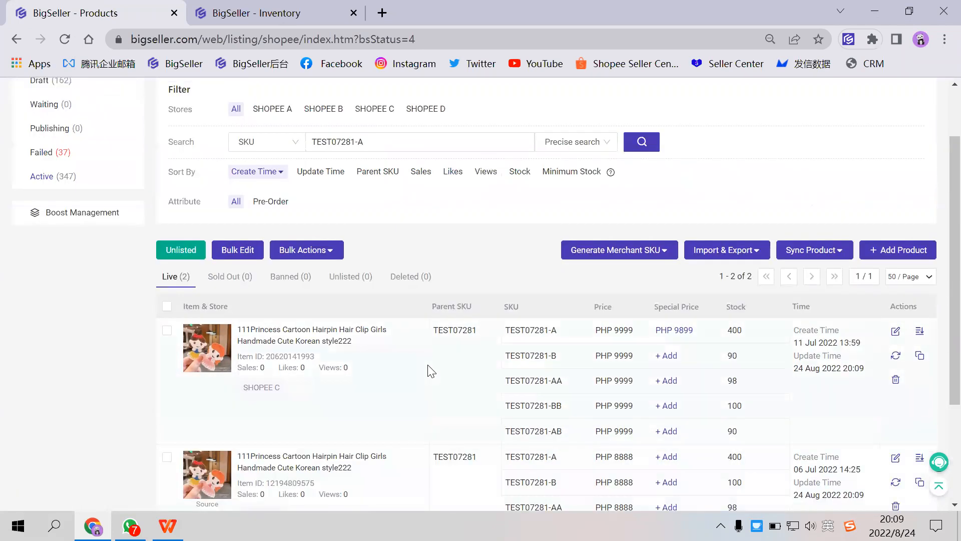
scroll(430, 371, "down", 1)
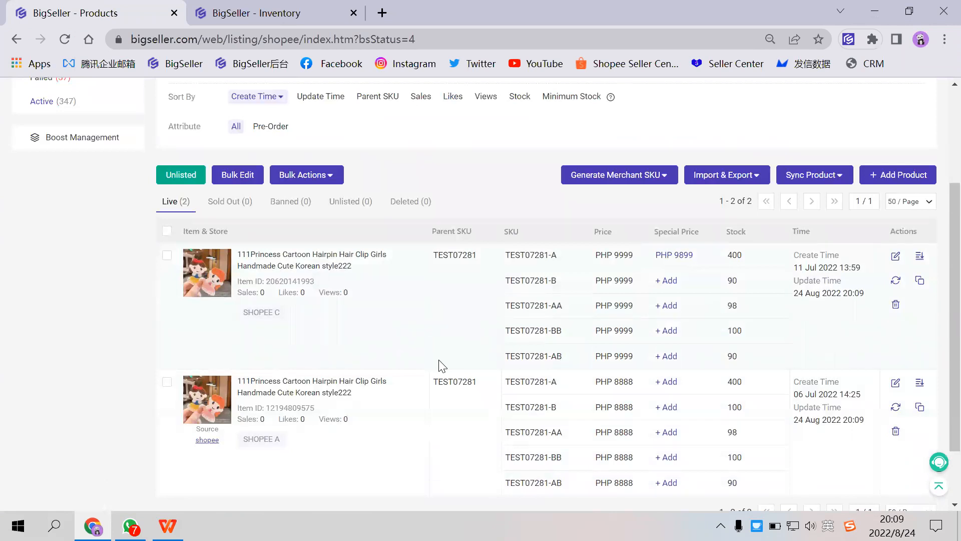
mouse_move(738, 257)
left_click_drag(244, 315, 348, 313)
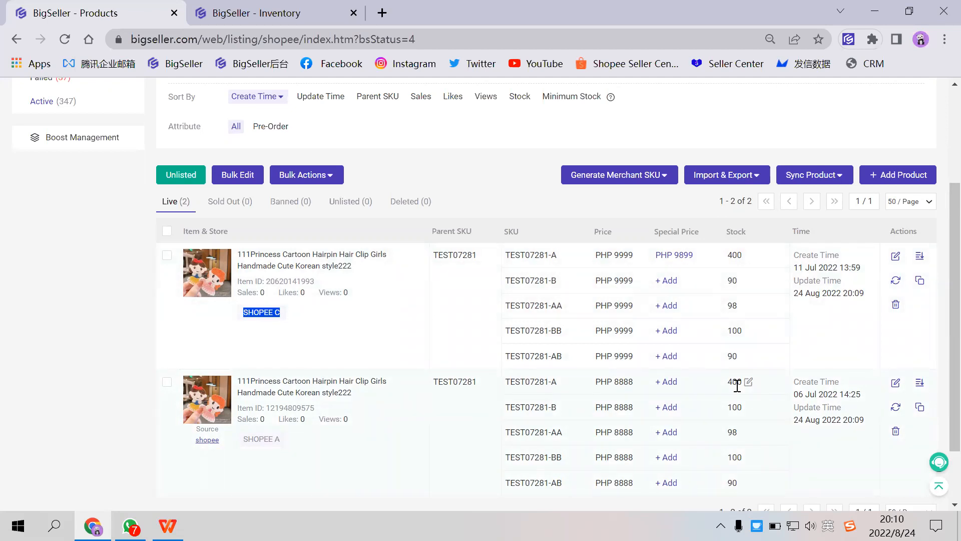
- Switch to the WPS presentation and go through the slides on generating and mapping merchant SKUs to the closing slide
left_click(167, 526)
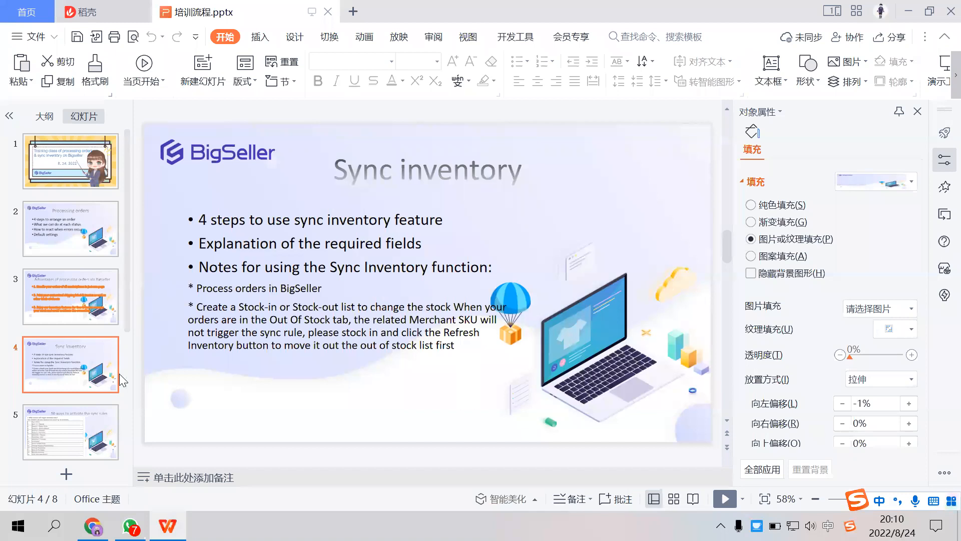
left_click(84, 420)
scroll(166, 386, "down", 1)
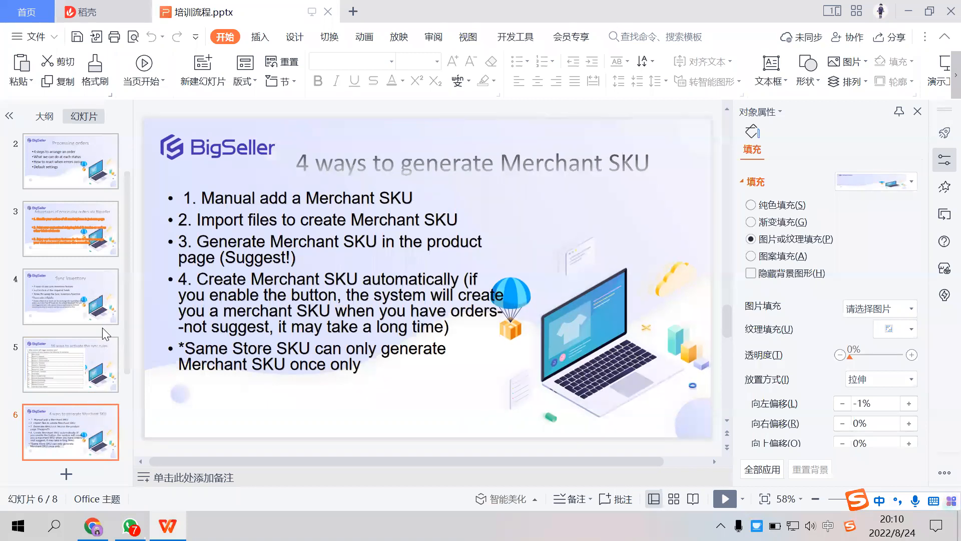
scroll(102, 327, "down", 1)
left_click(82, 422)
scroll(82, 422, "down", 1)
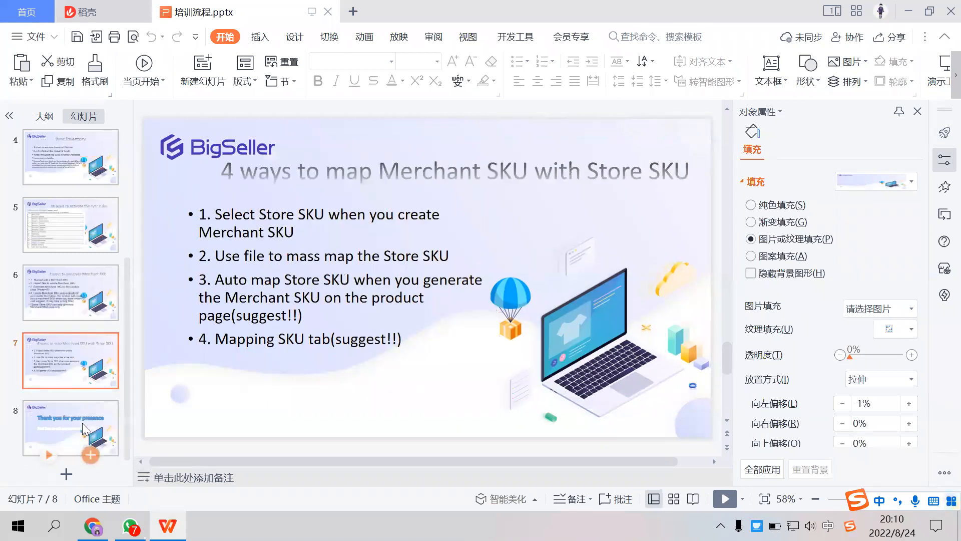
left_click(111, 406)
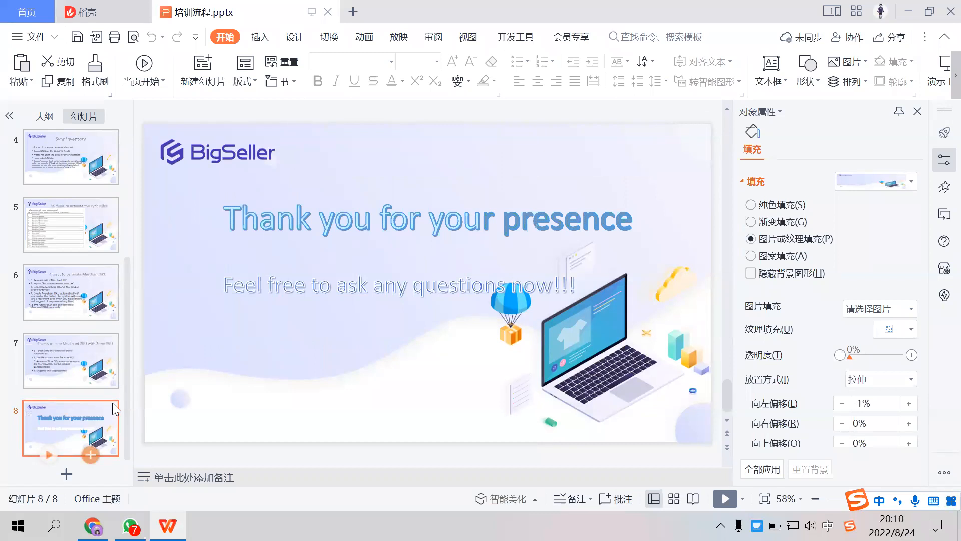
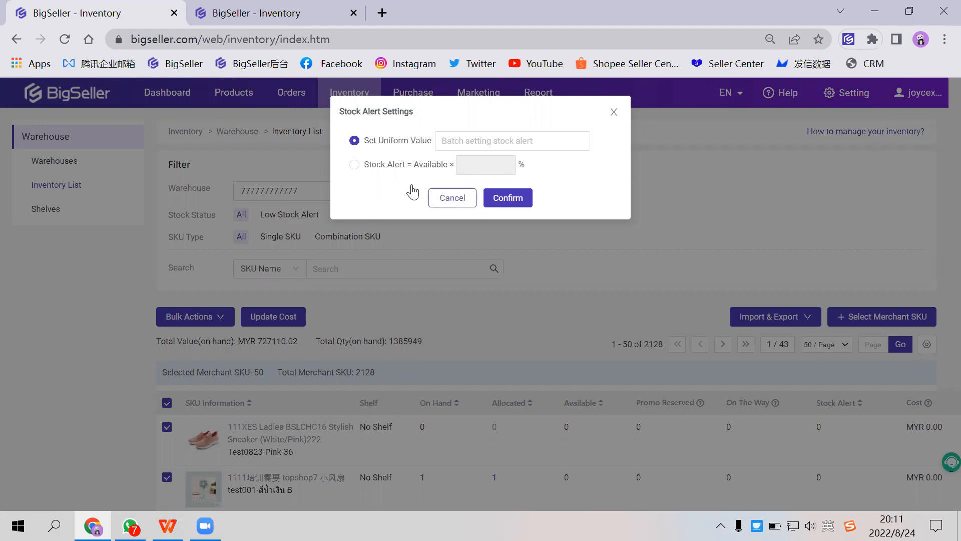
- Cancel the Stock Alert Settings without entering a value and go to the BigSeller Dashboard
left_click(431, 198)
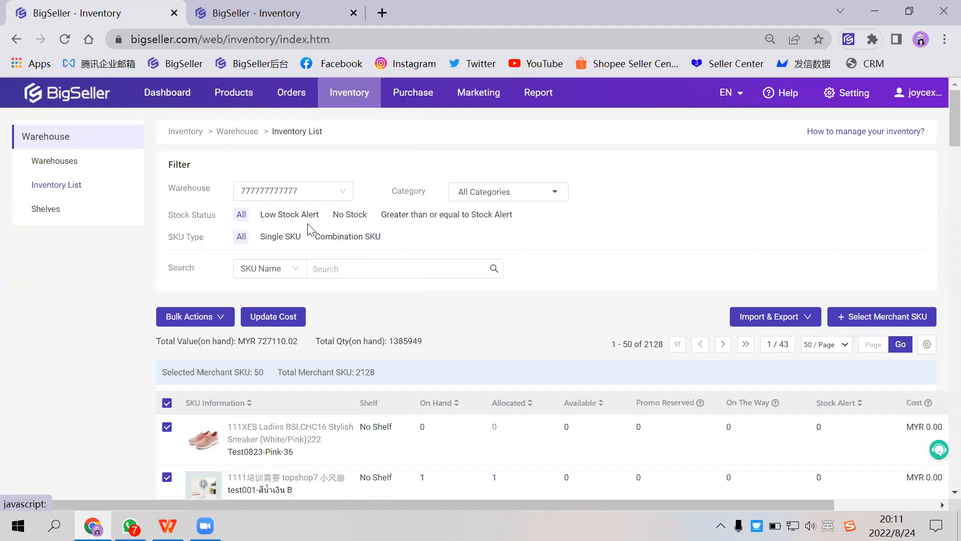
left_click(176, 98)
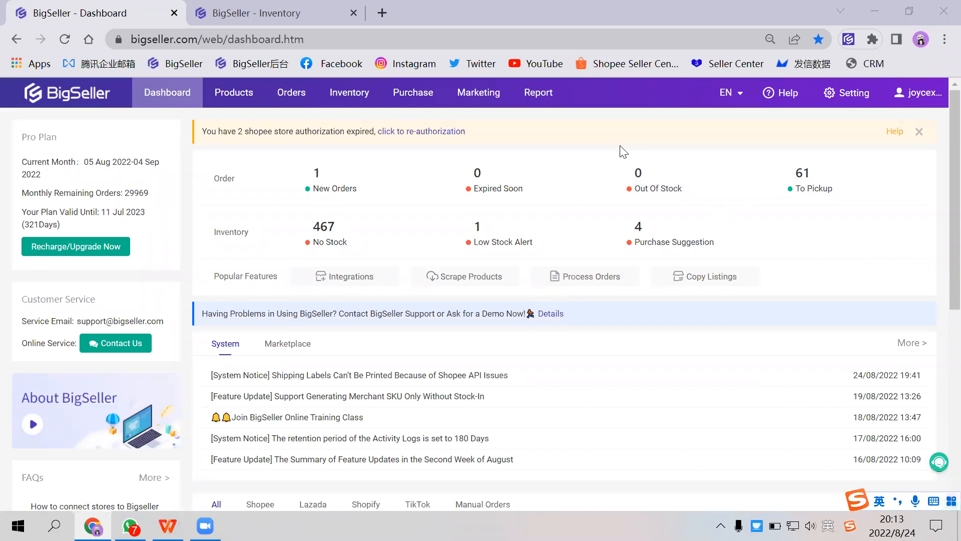
- Open the subscription plans and compare the Sub-account Quantity offered by each plan, starting with the Free Plan
mouse_move(923, 100)
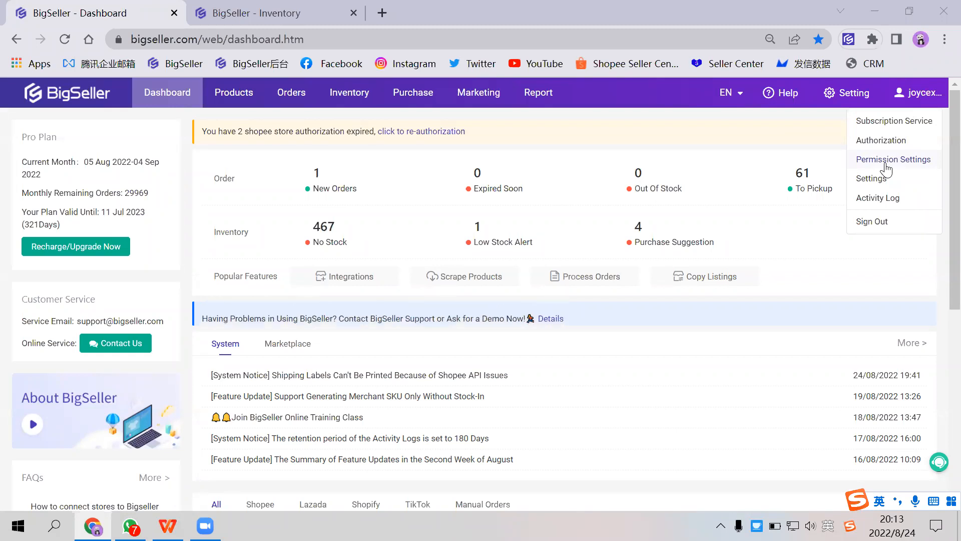
left_click(892, 126)
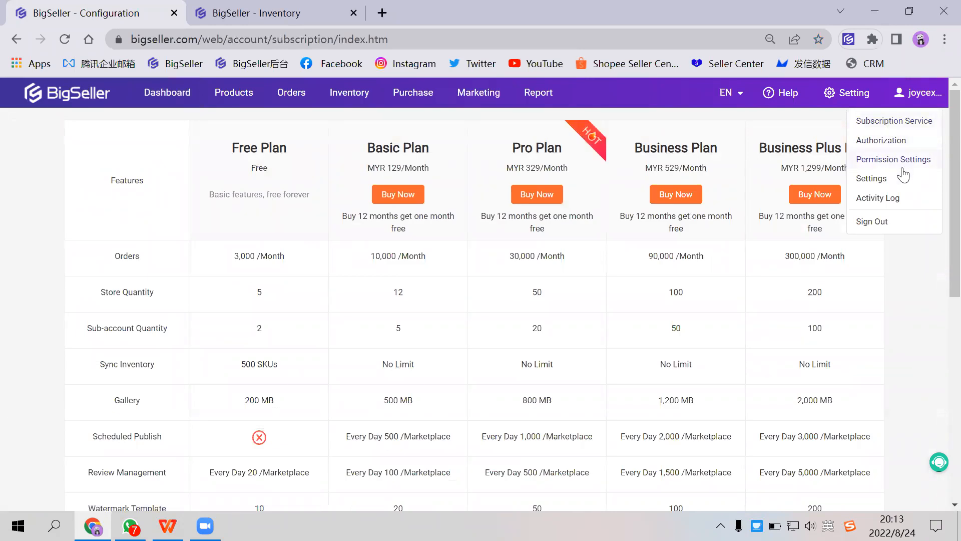
left_click_drag(232, 147, 293, 149)
left_click(95, 330)
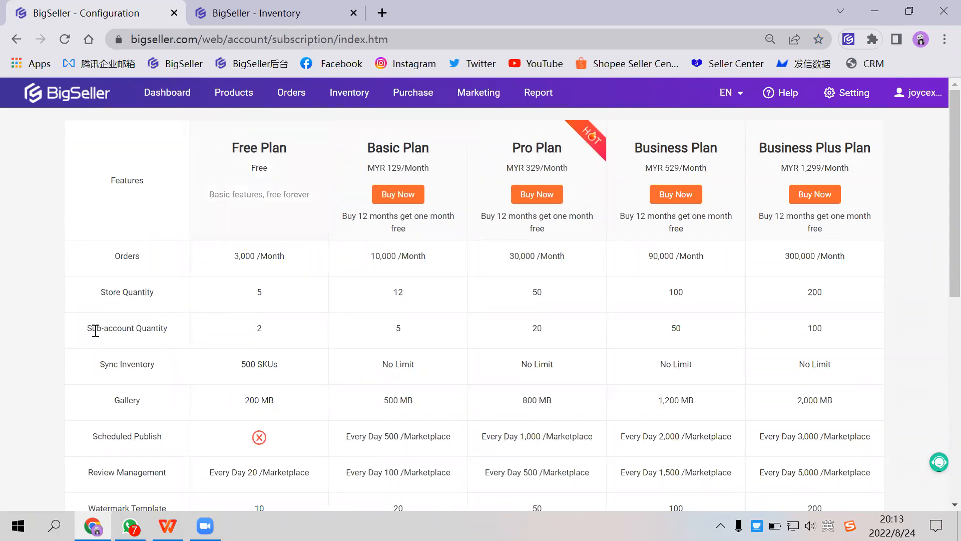
left_click_drag(95, 331, 176, 332)
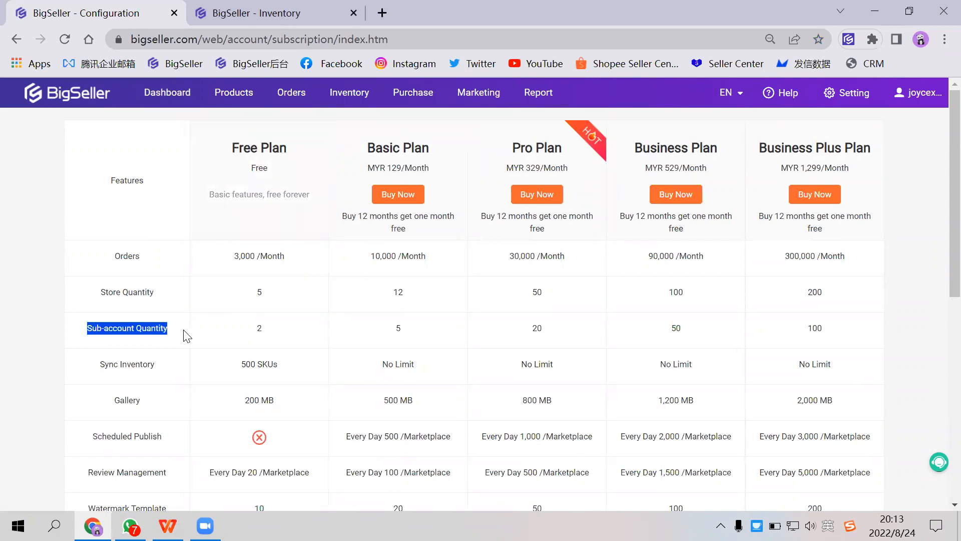
left_click(257, 338)
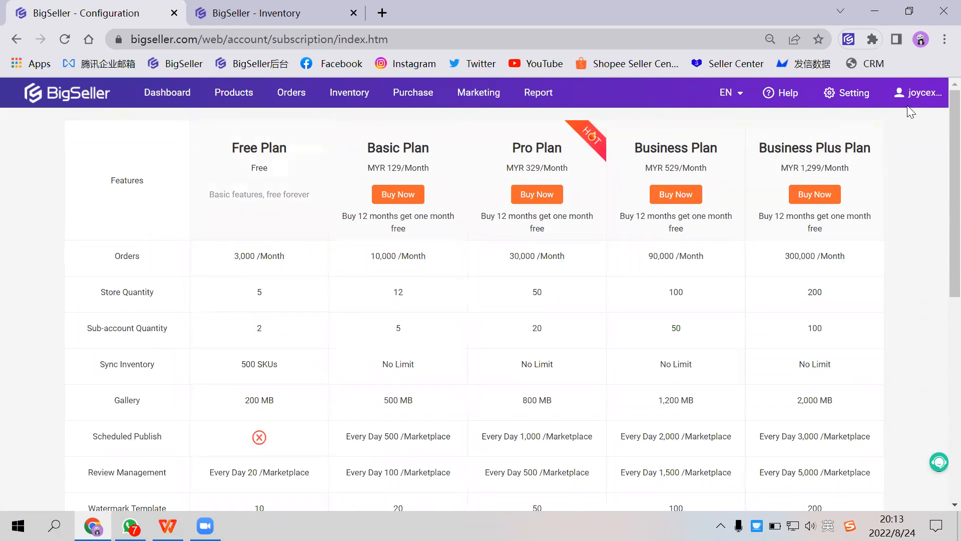
- Start adding a sub-account from the permission settings and review its login account, password and Role Settings fields
left_click(902, 165)
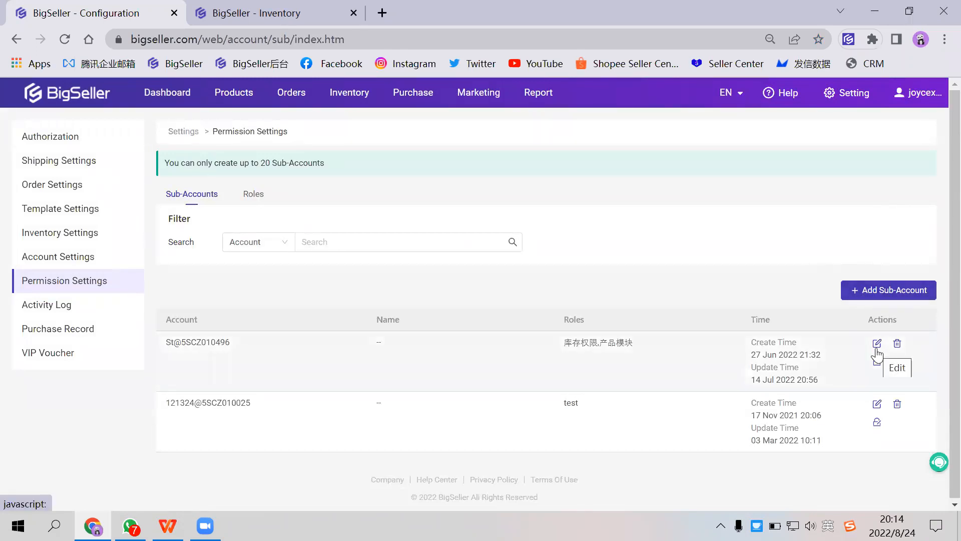
left_click(893, 298)
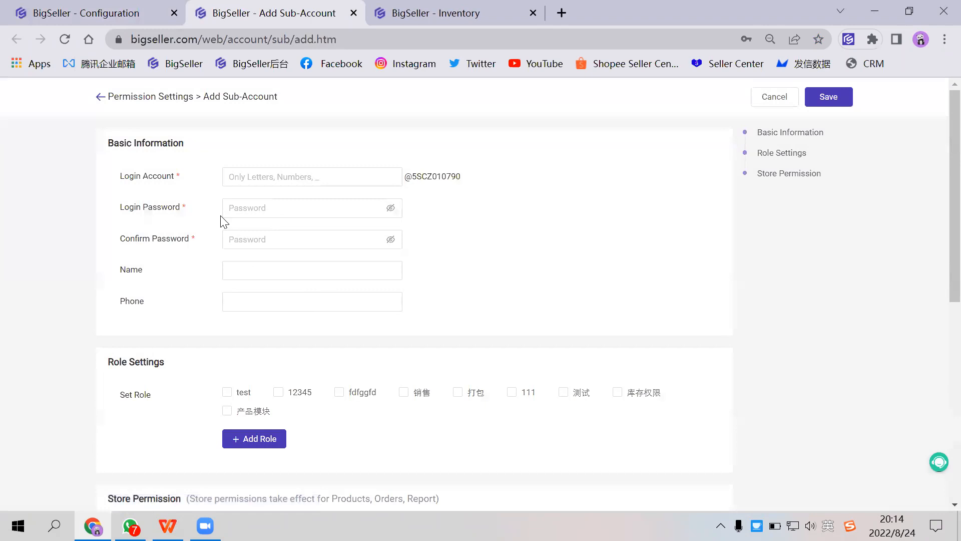
left_click_drag(123, 176, 190, 182)
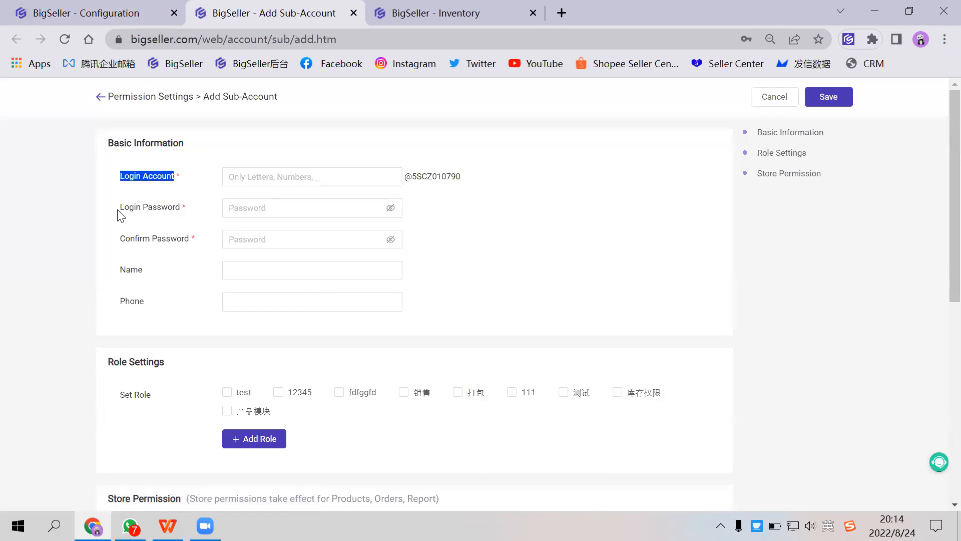
left_click_drag(120, 212, 130, 208)
left_click(232, 176)
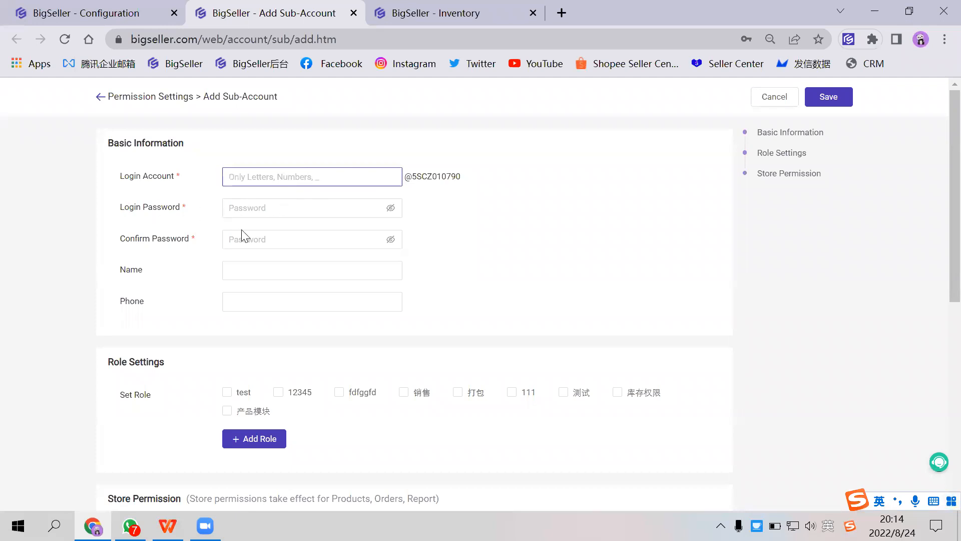
scroll(171, 248, "down", 1)
scroll(175, 263, "down", 1)
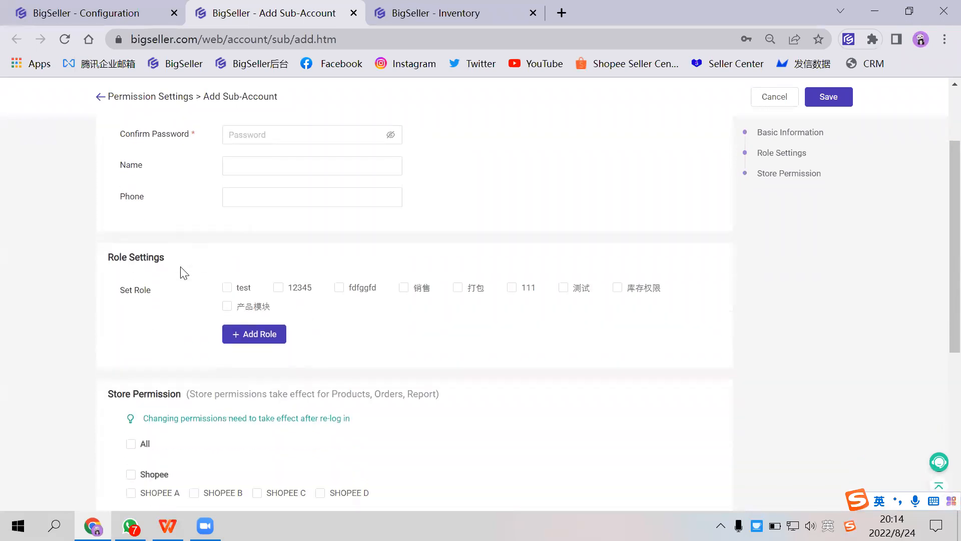
left_click_drag(109, 211, 178, 212)
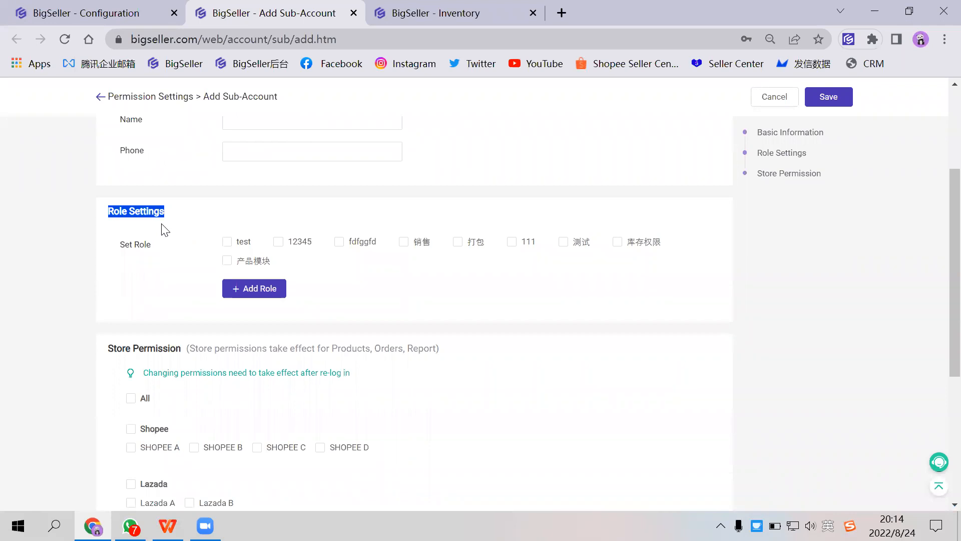
scroll(170, 231, "down", 3)
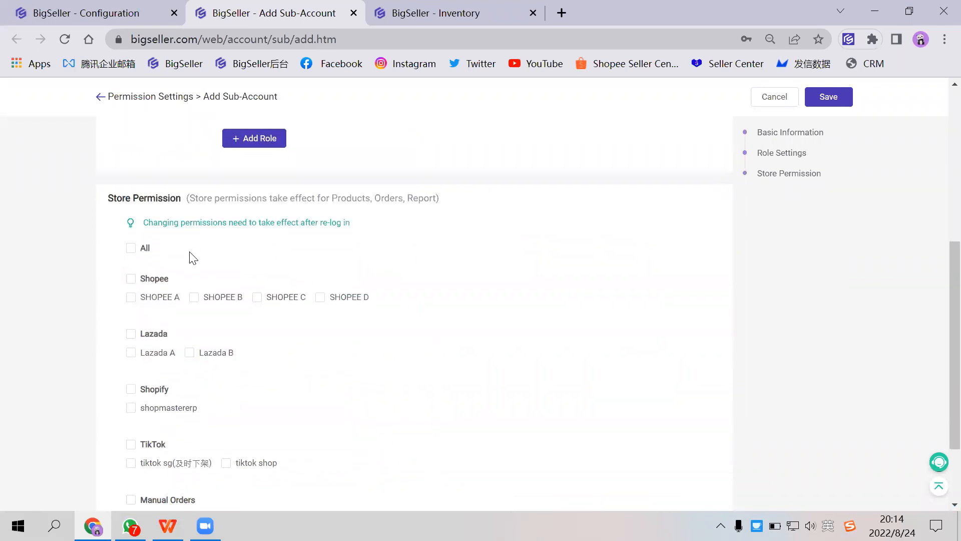
- Grant the new sub-account store permission for SHOPEE A and Lazada A
left_click(132, 299)
scroll(235, 281, "up", 3)
scroll(225, 291, "down", 3)
left_click(132, 355)
scroll(296, 320, "down", 2)
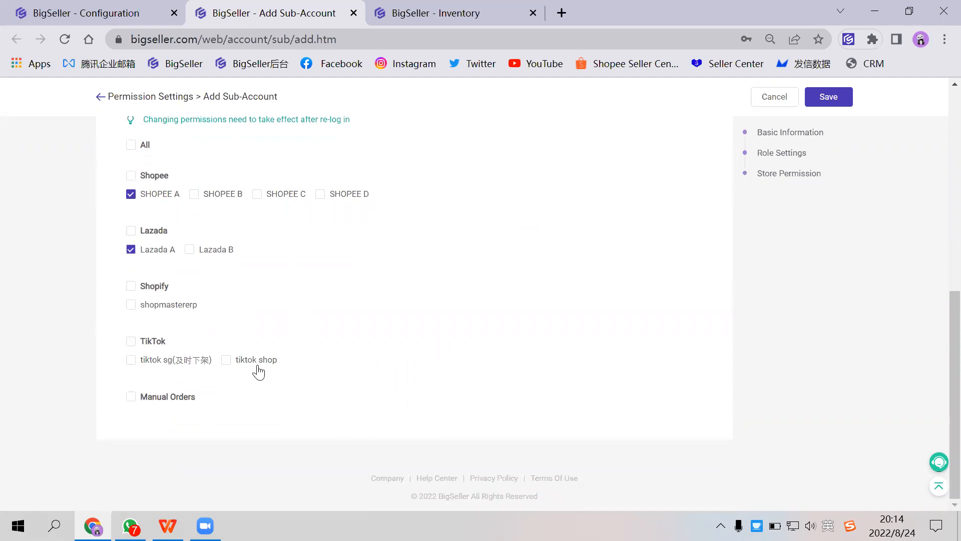
scroll(261, 361, "up", 8)
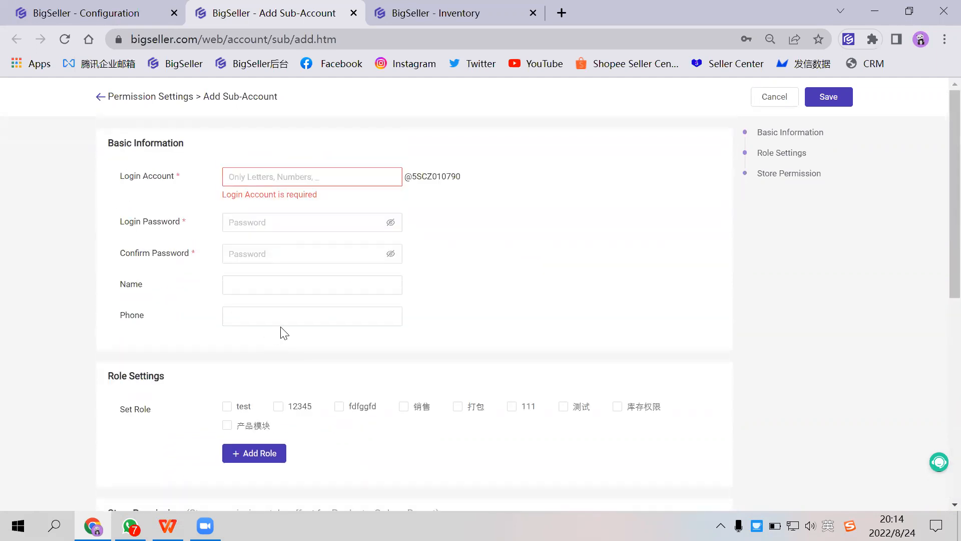
scroll(284, 323, "down", 5)
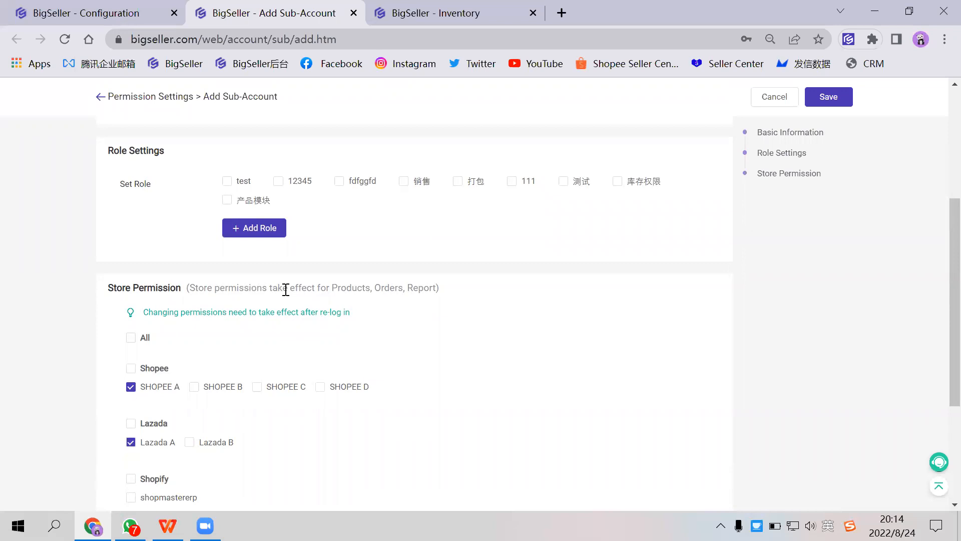
scroll(285, 290, "up", 5)
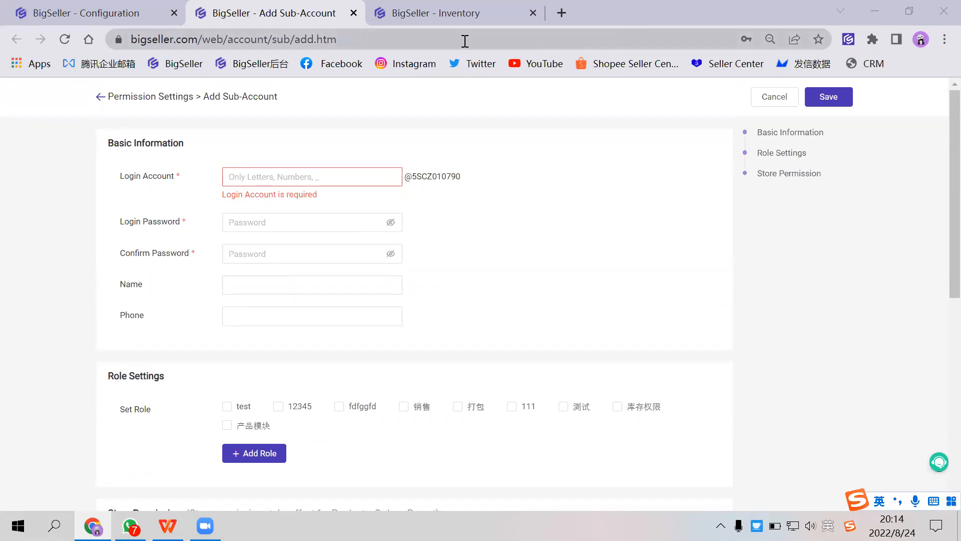
- Open the duoke.com website in a new browser tab
left_click(371, 24)
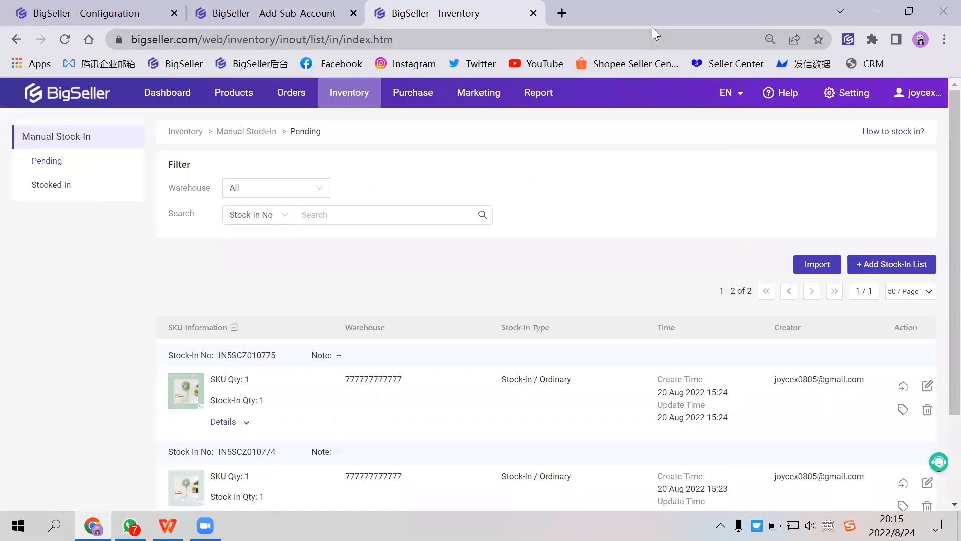
left_click(562, 13)
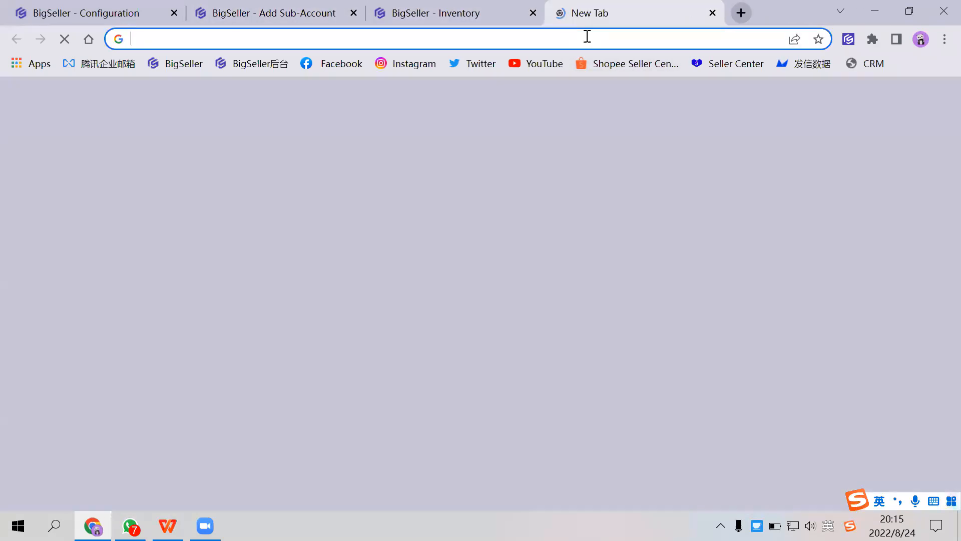
type("duoke.com")
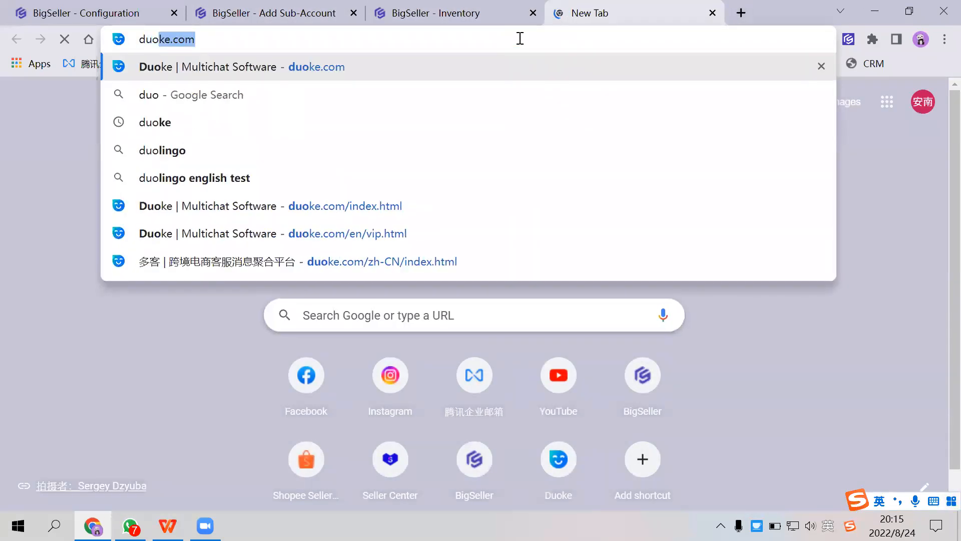
key("Return")
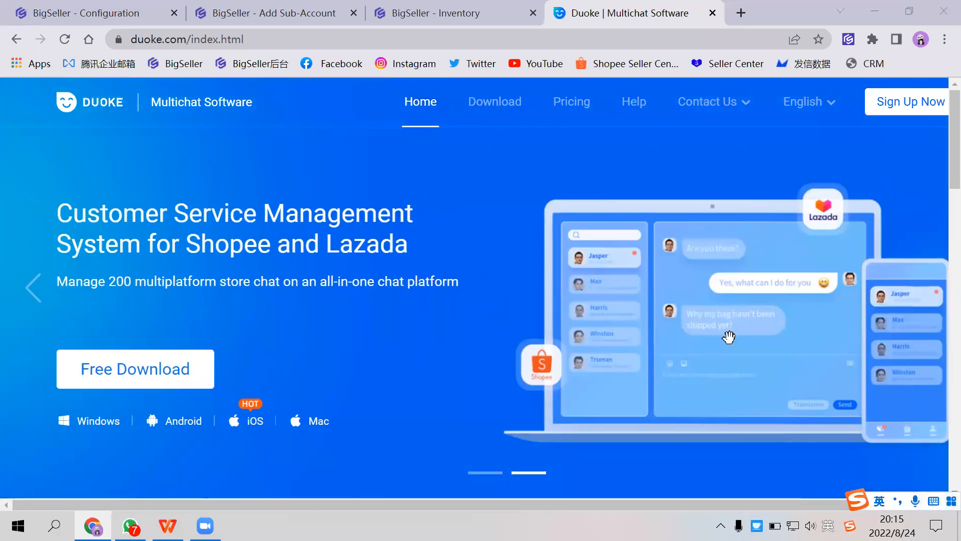
- Launch the Duoke desktop app and log in with the remembered account
left_click(959, 530)
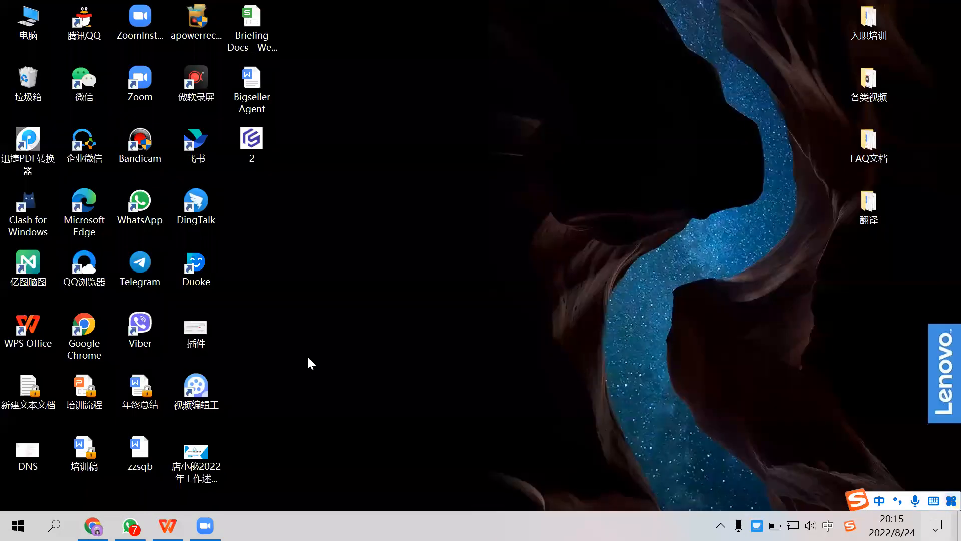
left_click(207, 266)
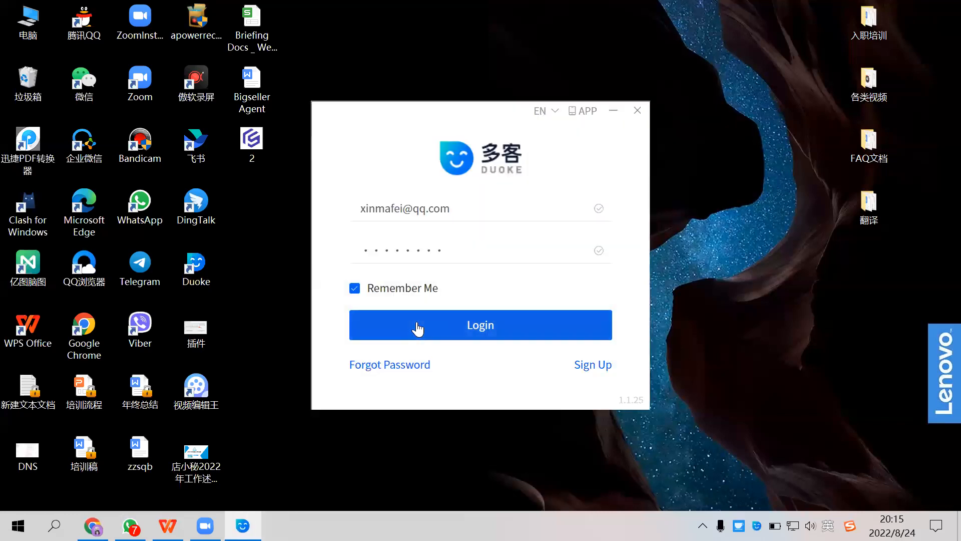
left_click(418, 326)
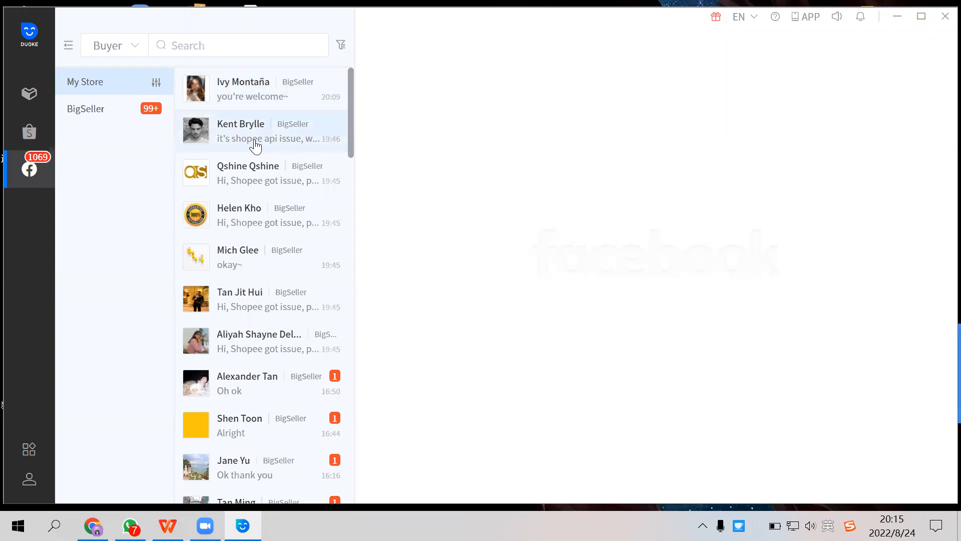
- View a buyer's Facebook chat in Duoke and browse the BigSeller store's conversation list
left_click(263, 175)
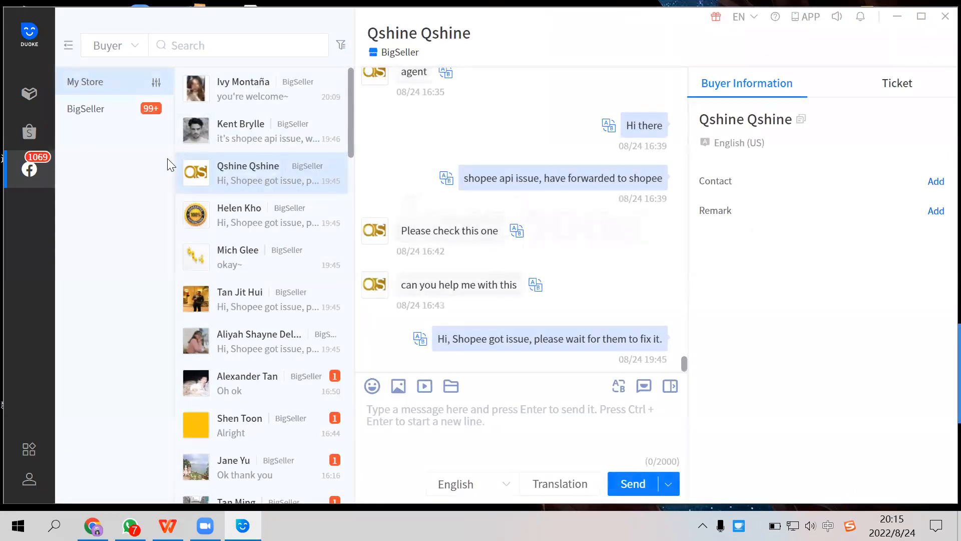
left_click(114, 116)
scroll(237, 175, "down", 10)
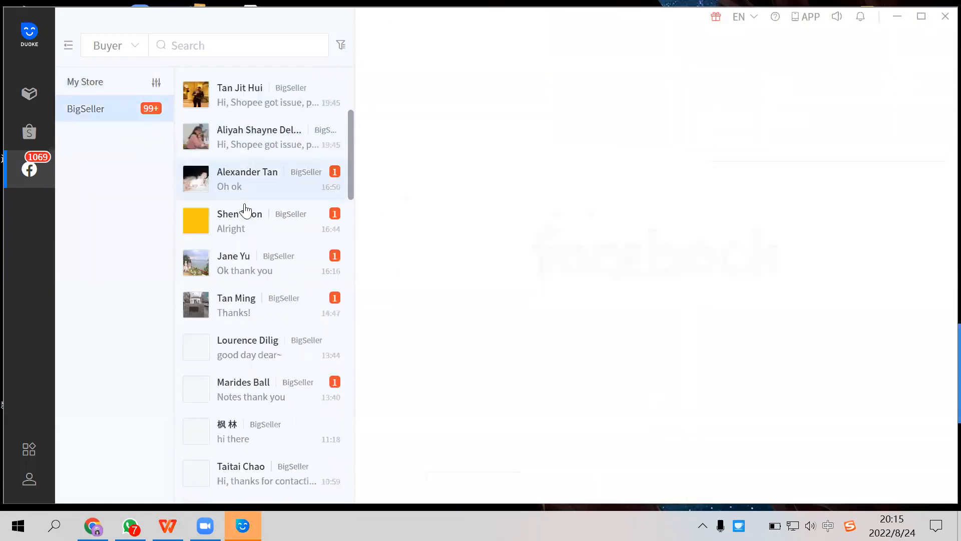
scroll(243, 209, "up", 8)
scroll(245, 220, "down", 3)
scroll(245, 233, "up", 3)
- Show Duoke's after-sales, efficiency and order follow-up tools, and close the Duoke window
mouse_move(26, 456)
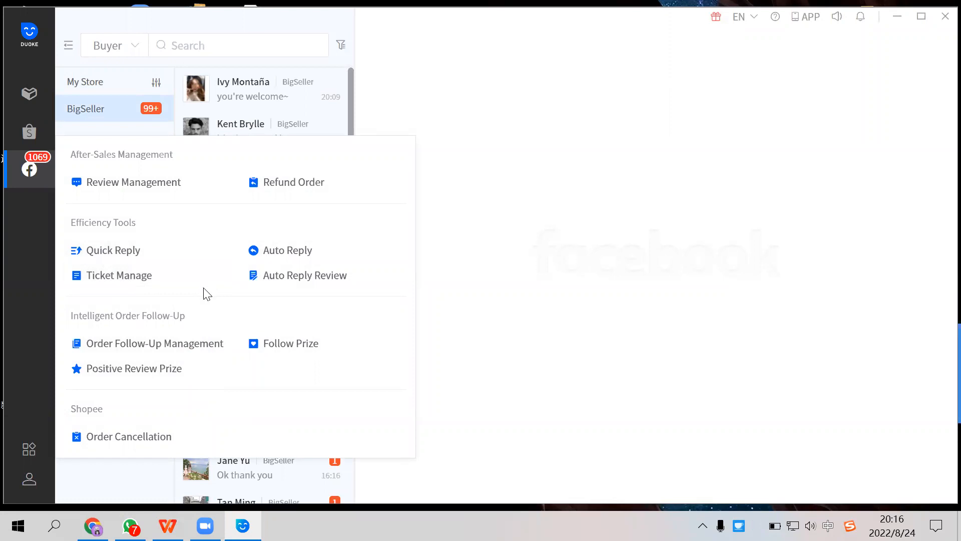
left_click(941, 20)
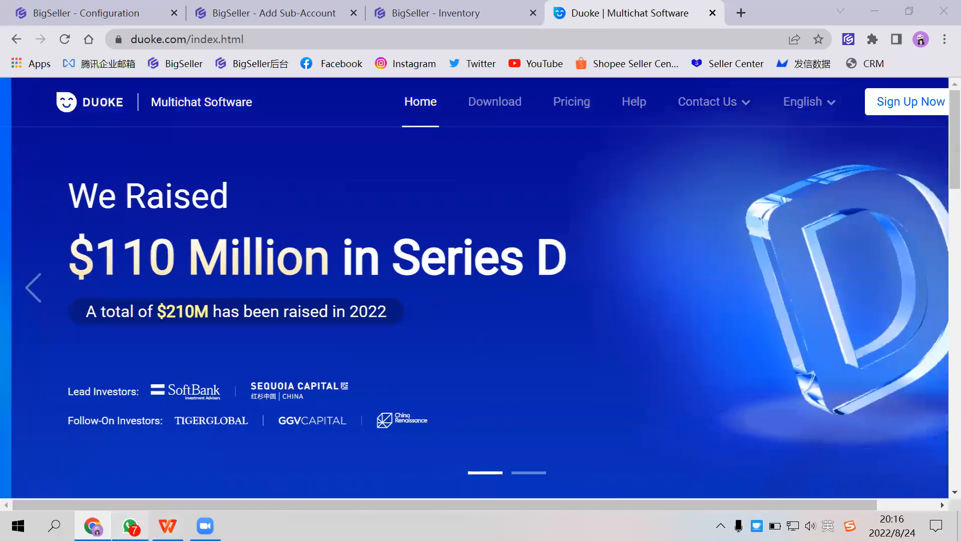
- Switch to WhatsApp and open the BigSeller Support group 1 chat followed by the BigSeller Online Training group
left_click(130, 526)
scroll(167, 378, "up", 10)
scroll(167, 378, "up", 15)
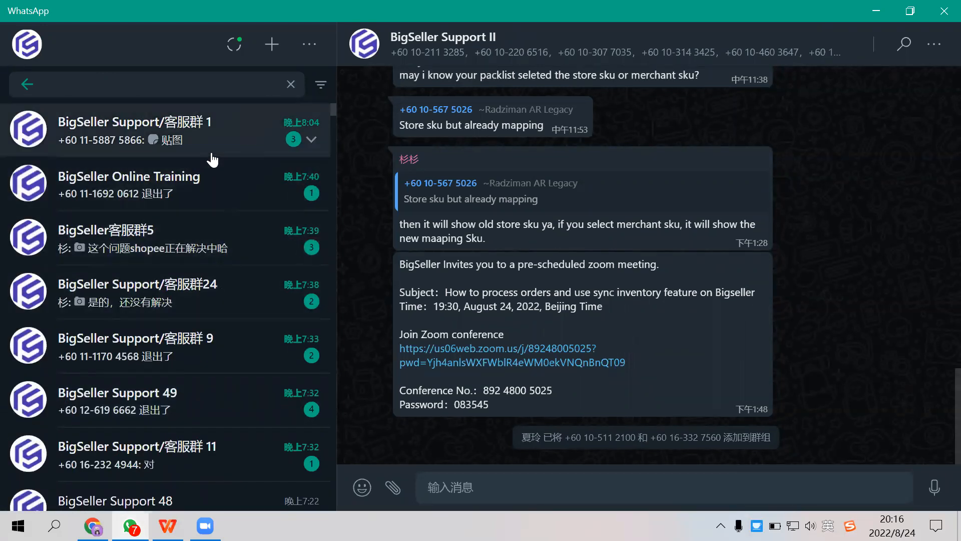
left_click(214, 129)
left_click(213, 197)
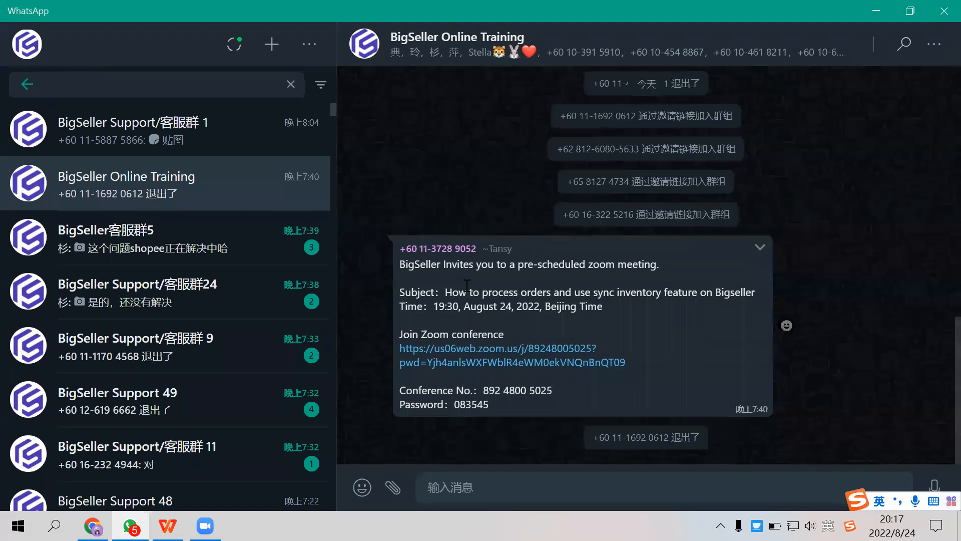
- Look through the training group's meeting invitation and earlier messages, and switch back to the Duoke website in Chrome
scroll(516, 354, "up", 5)
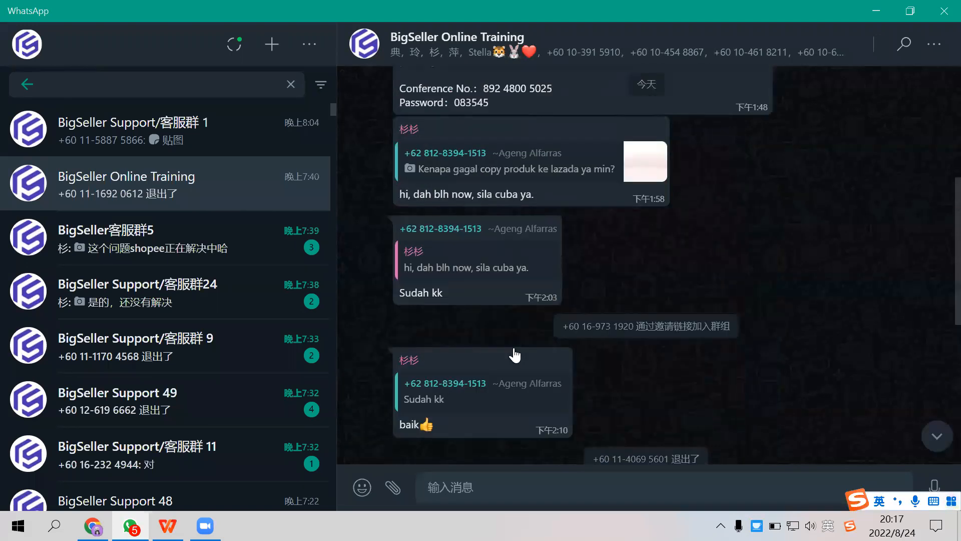
scroll(516, 354, "down", 5)
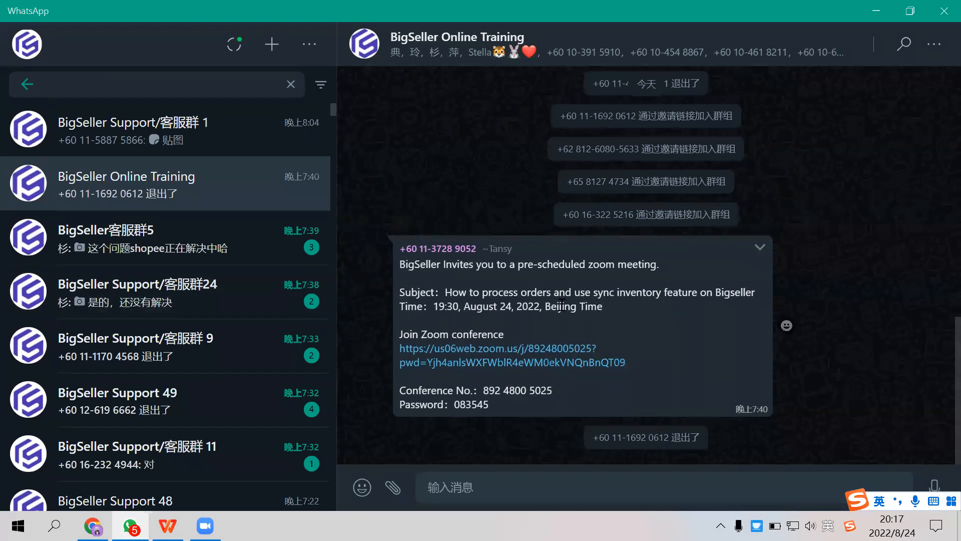
scroll(531, 329, "up", 10)
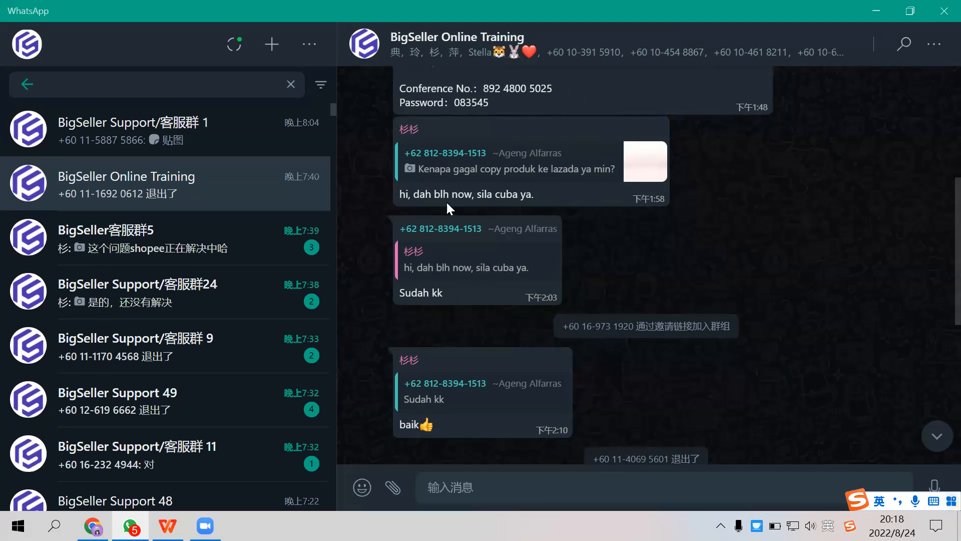
left_click(93, 526)
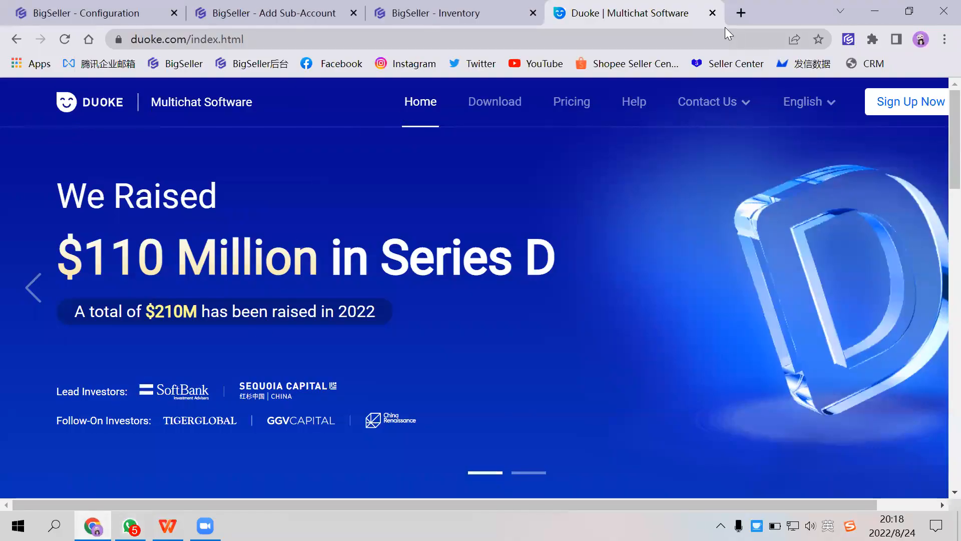
- Close the Duoke website and the unsaved Add Sub-Account page, leaving BigSeller's Manual Stock-In list in view
left_click(712, 13)
left_click(281, 14)
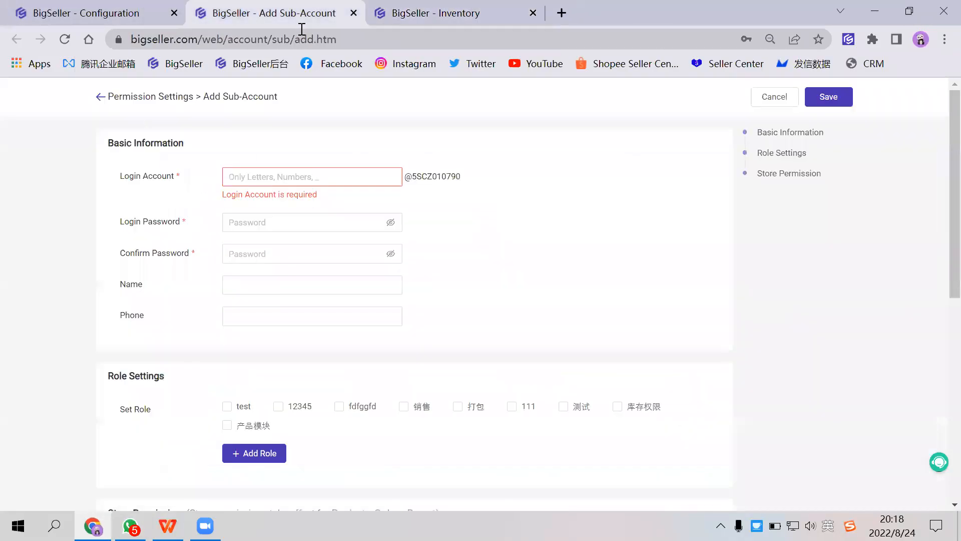
left_click(354, 13)
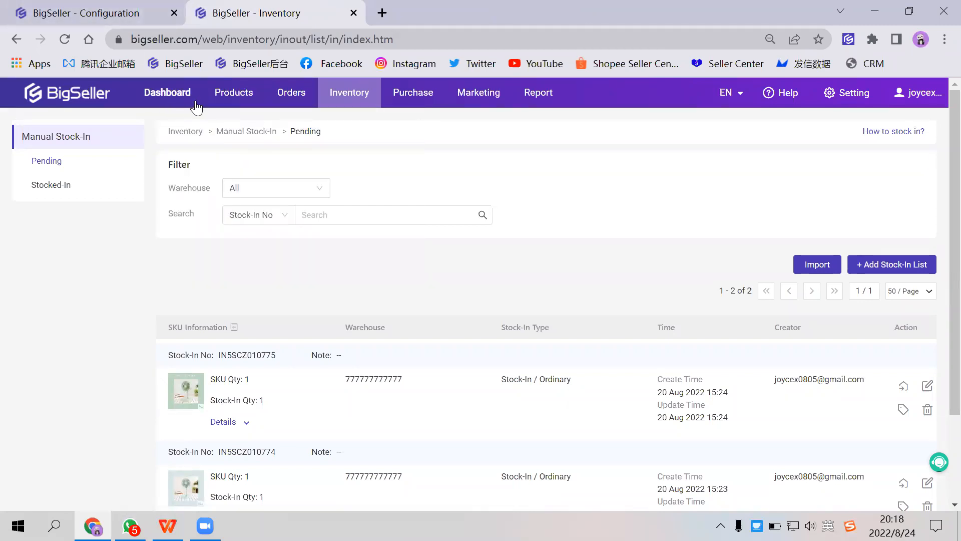
mouse_move(228, 104)
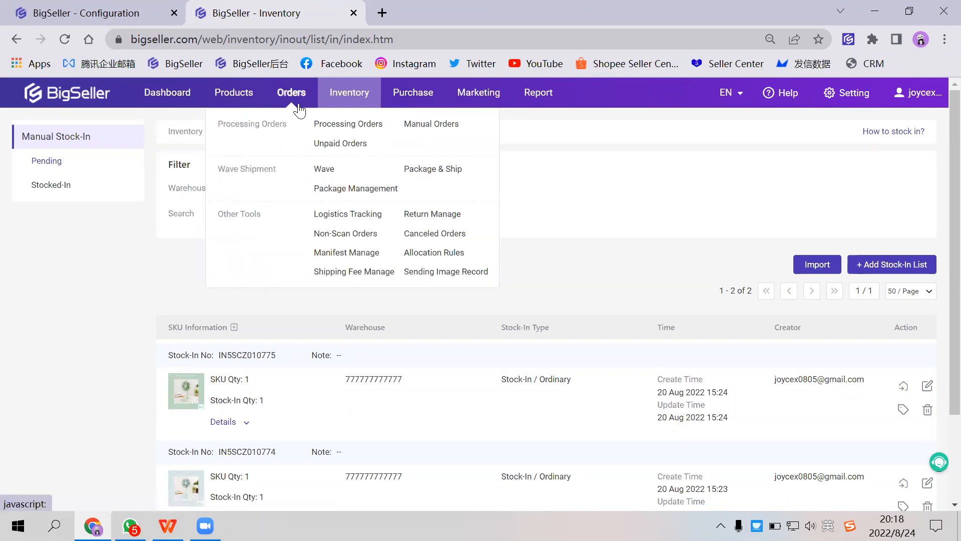
mouse_move(346, 100)
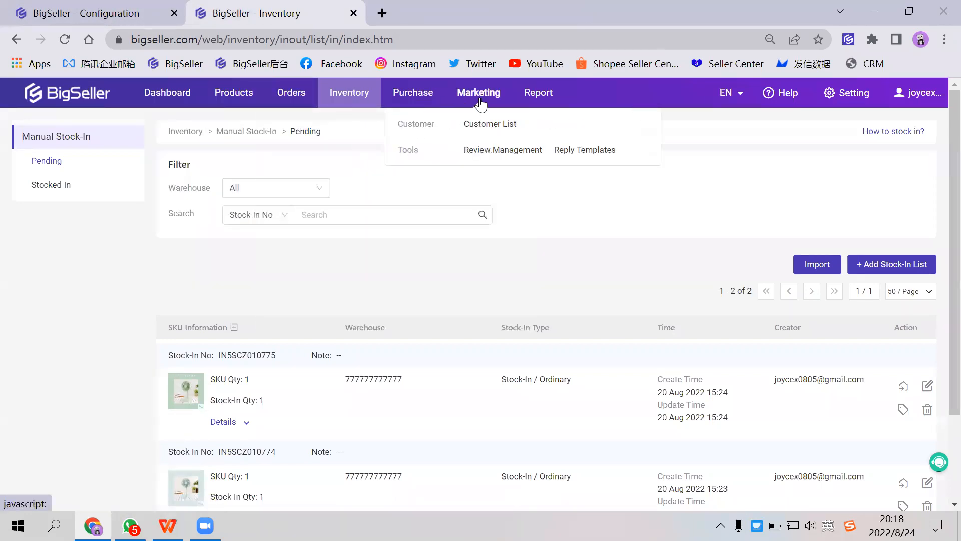
mouse_move(538, 99)
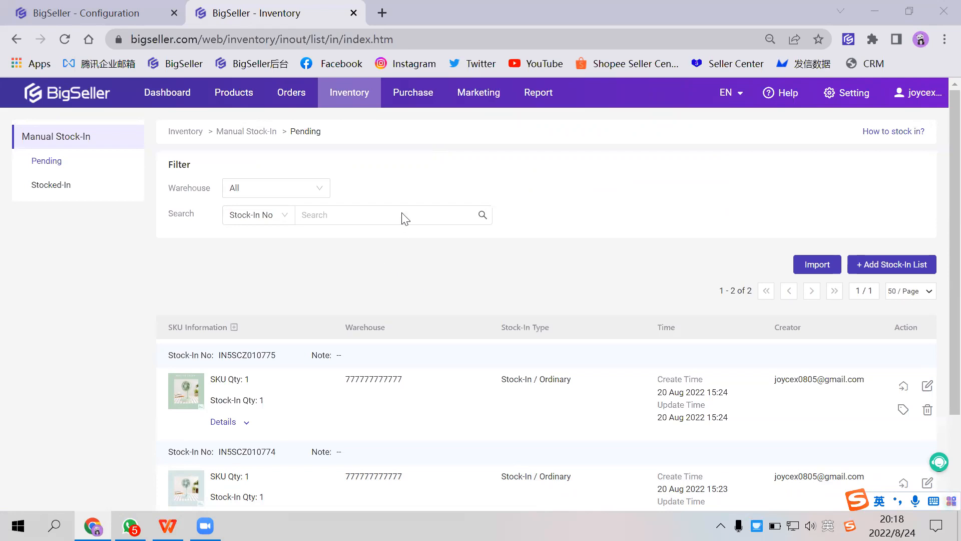
mouse_move(919, 98)
mouse_move(304, 105)
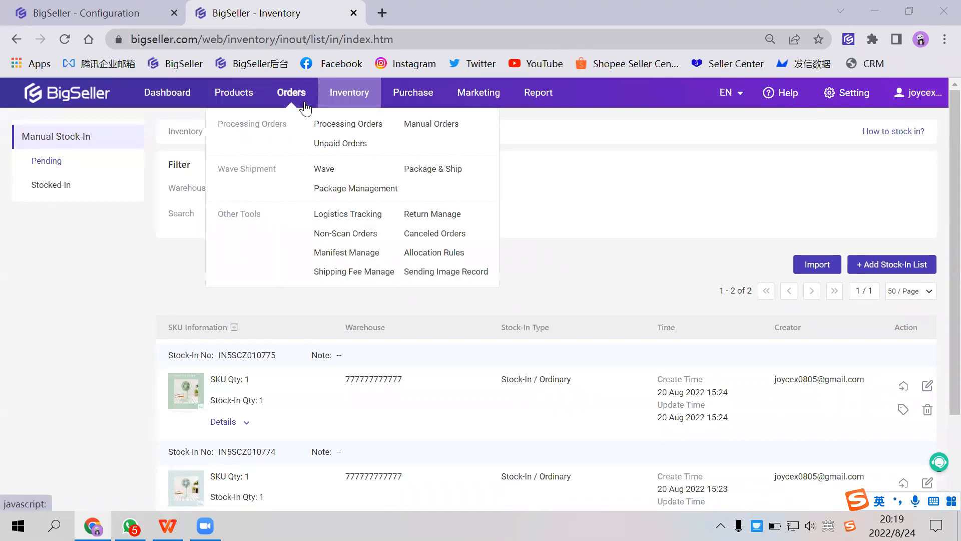
mouse_move(336, 102)
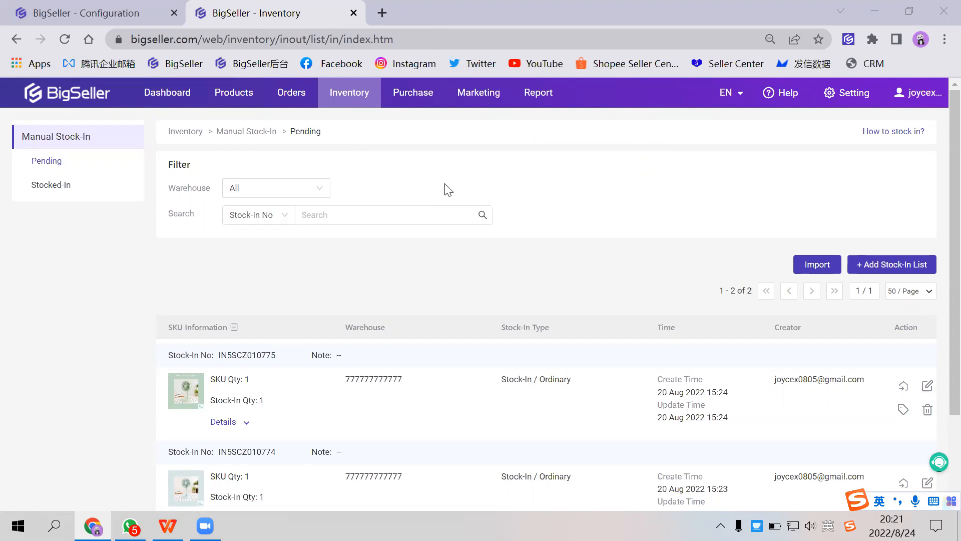
mouse_move(353, 103)
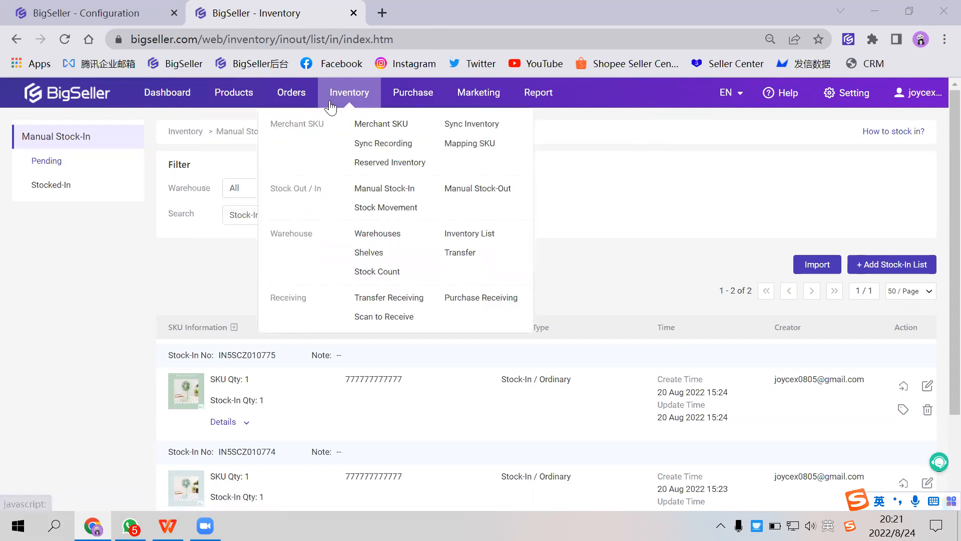
left_click(426, 152)
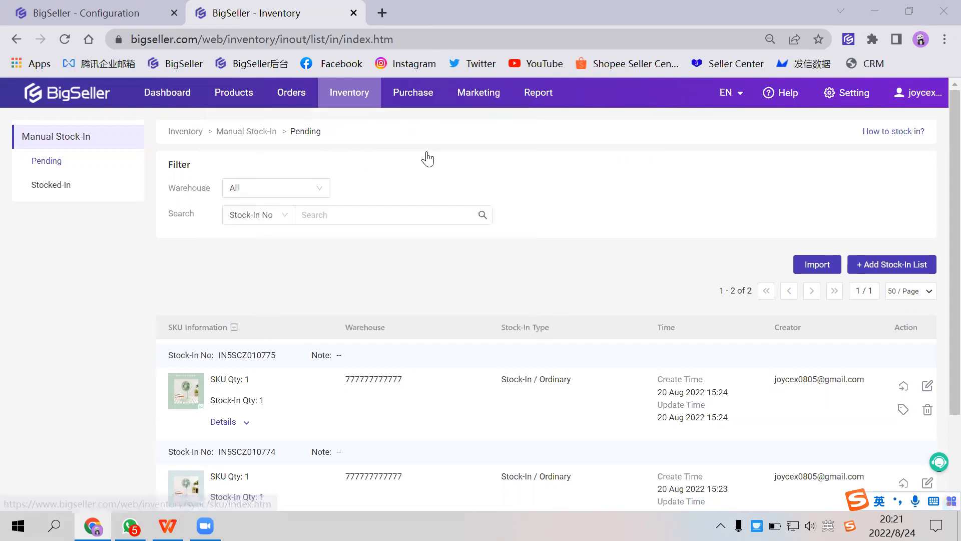